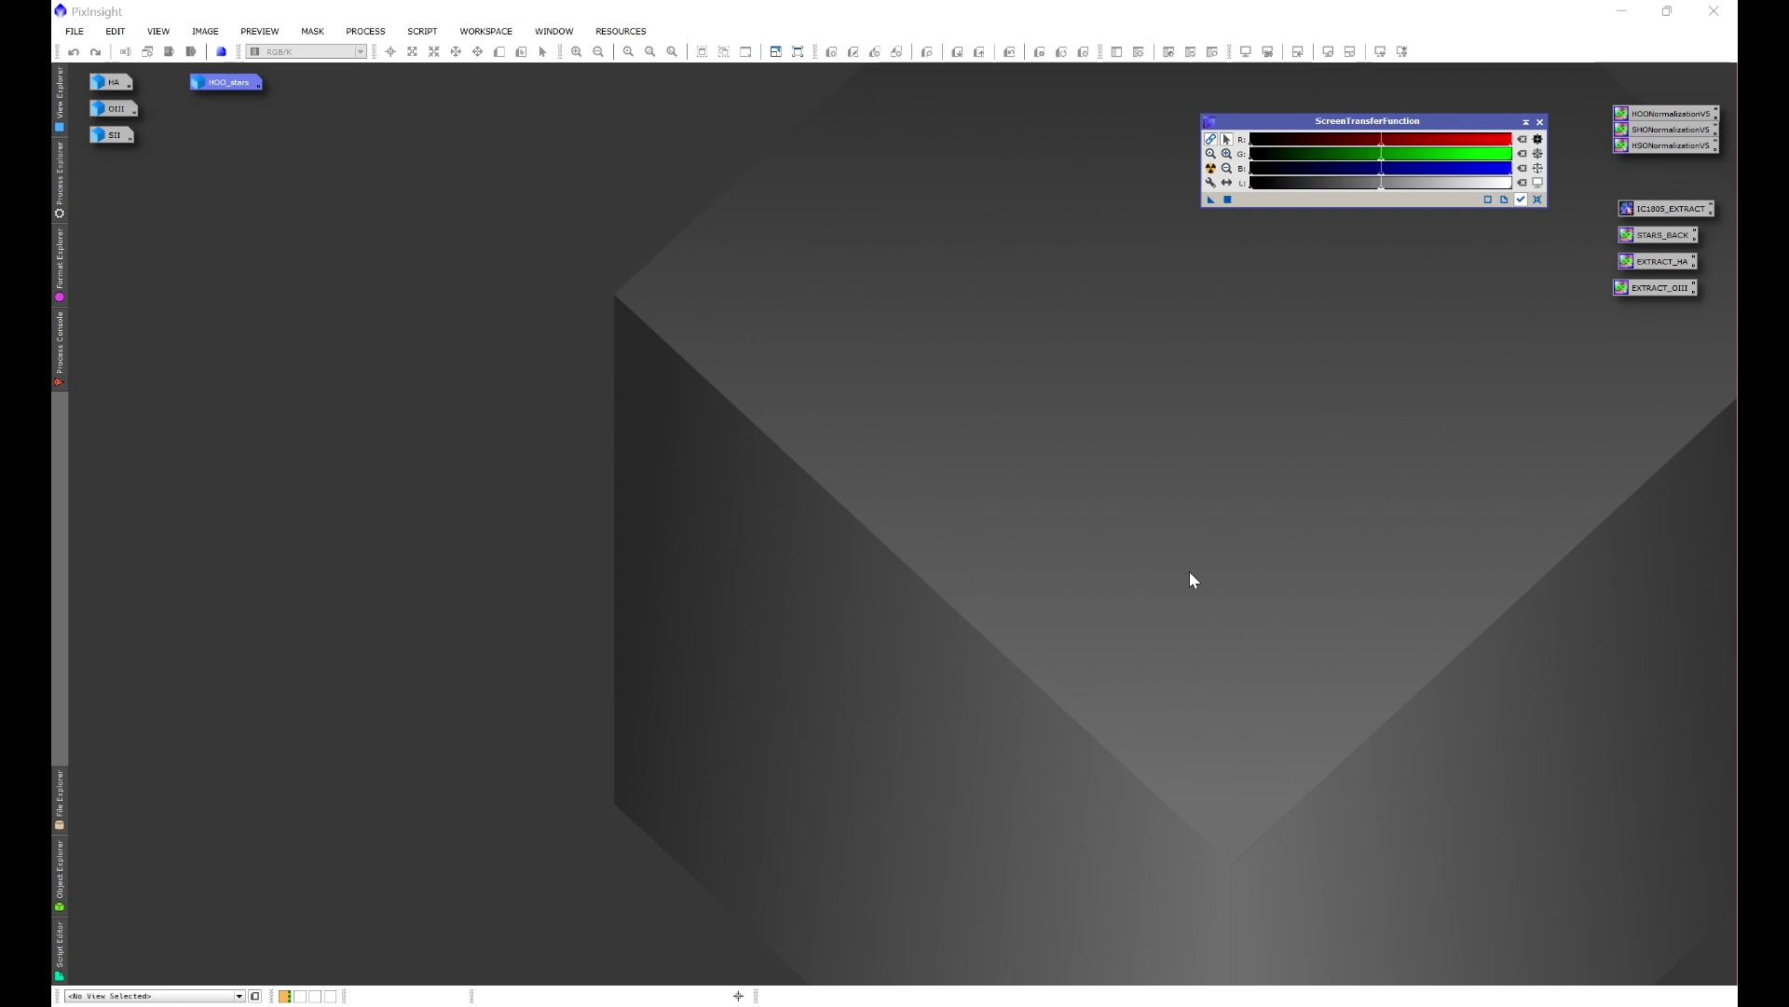
Iconize HOO_stars and open the HA, OIII and SII images, positioning SII in front
double_click(227, 82)
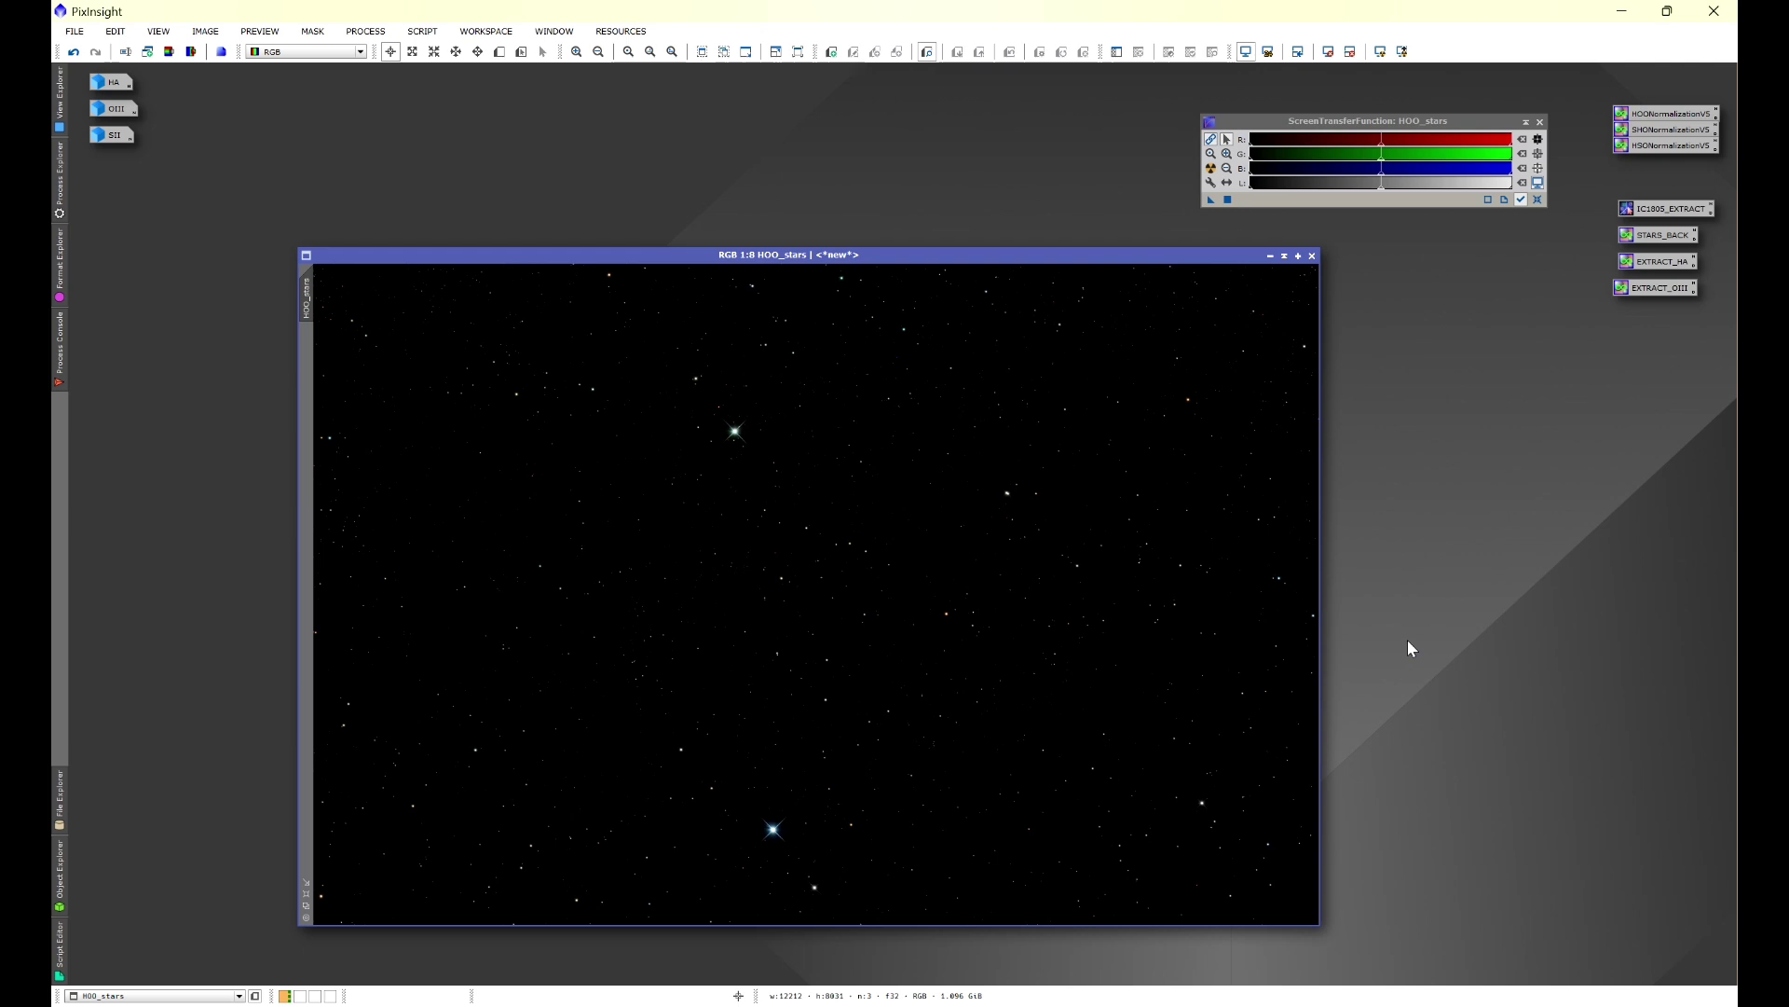
left_click(1269, 255)
double_click(104, 80)
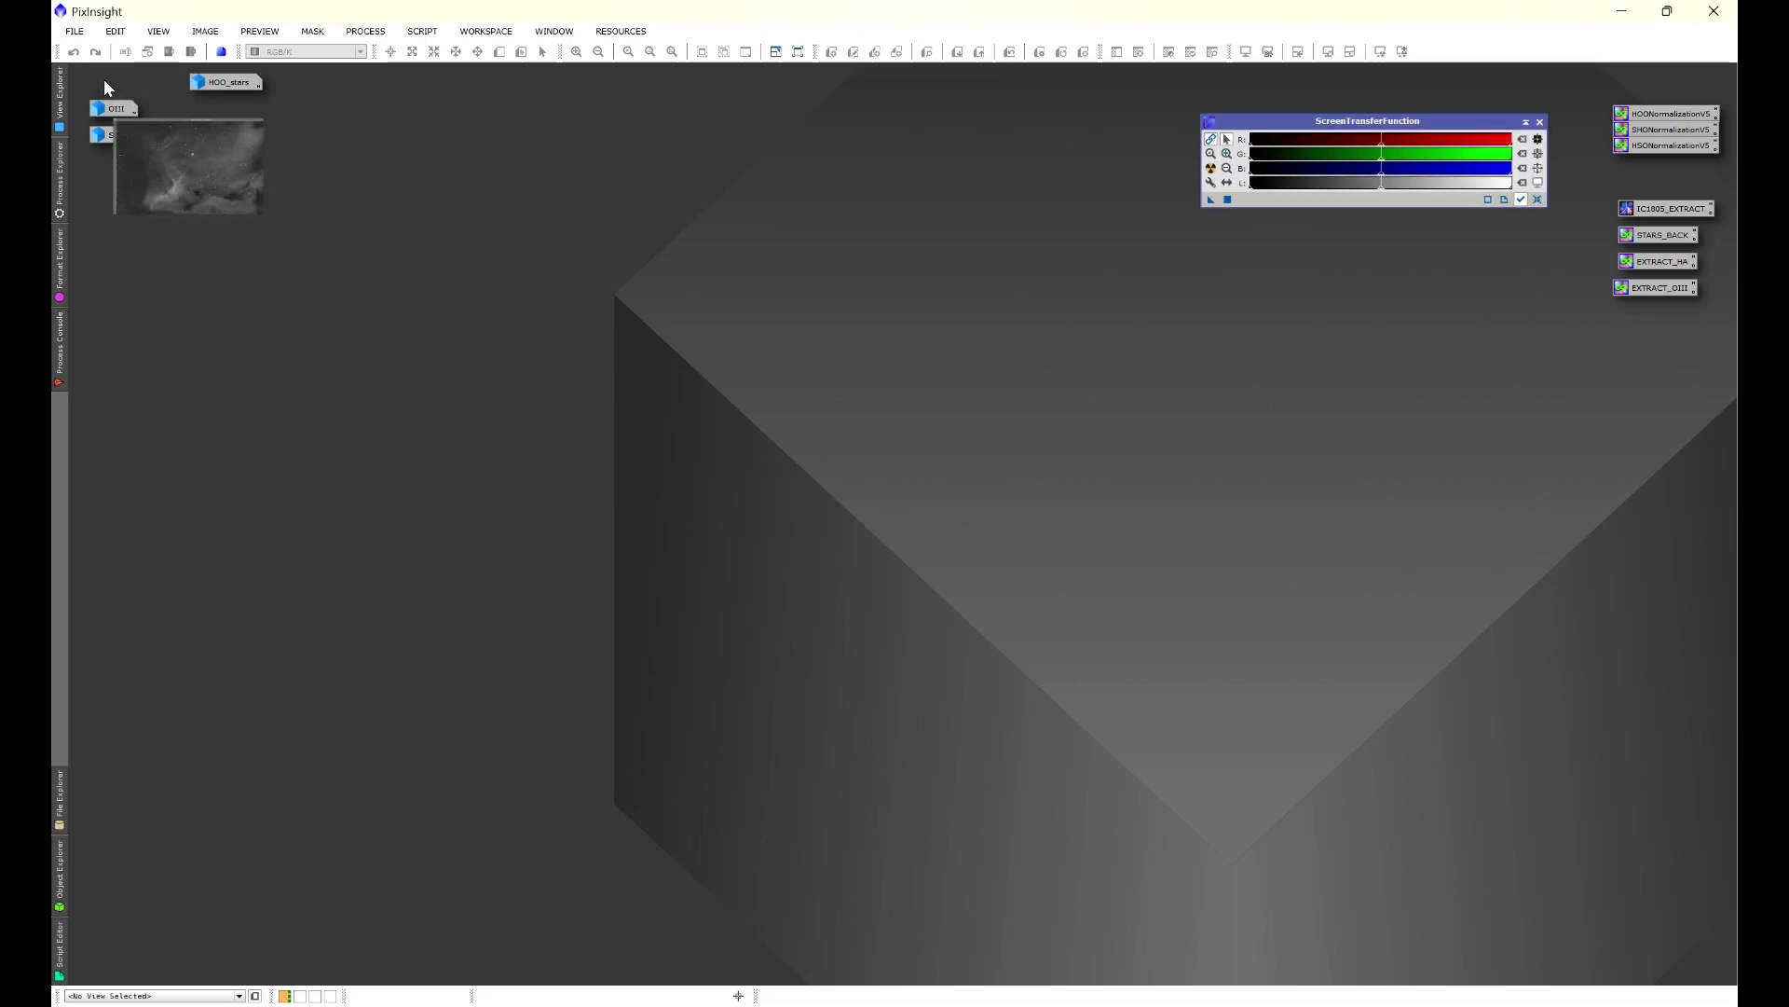
double_click(114, 109)
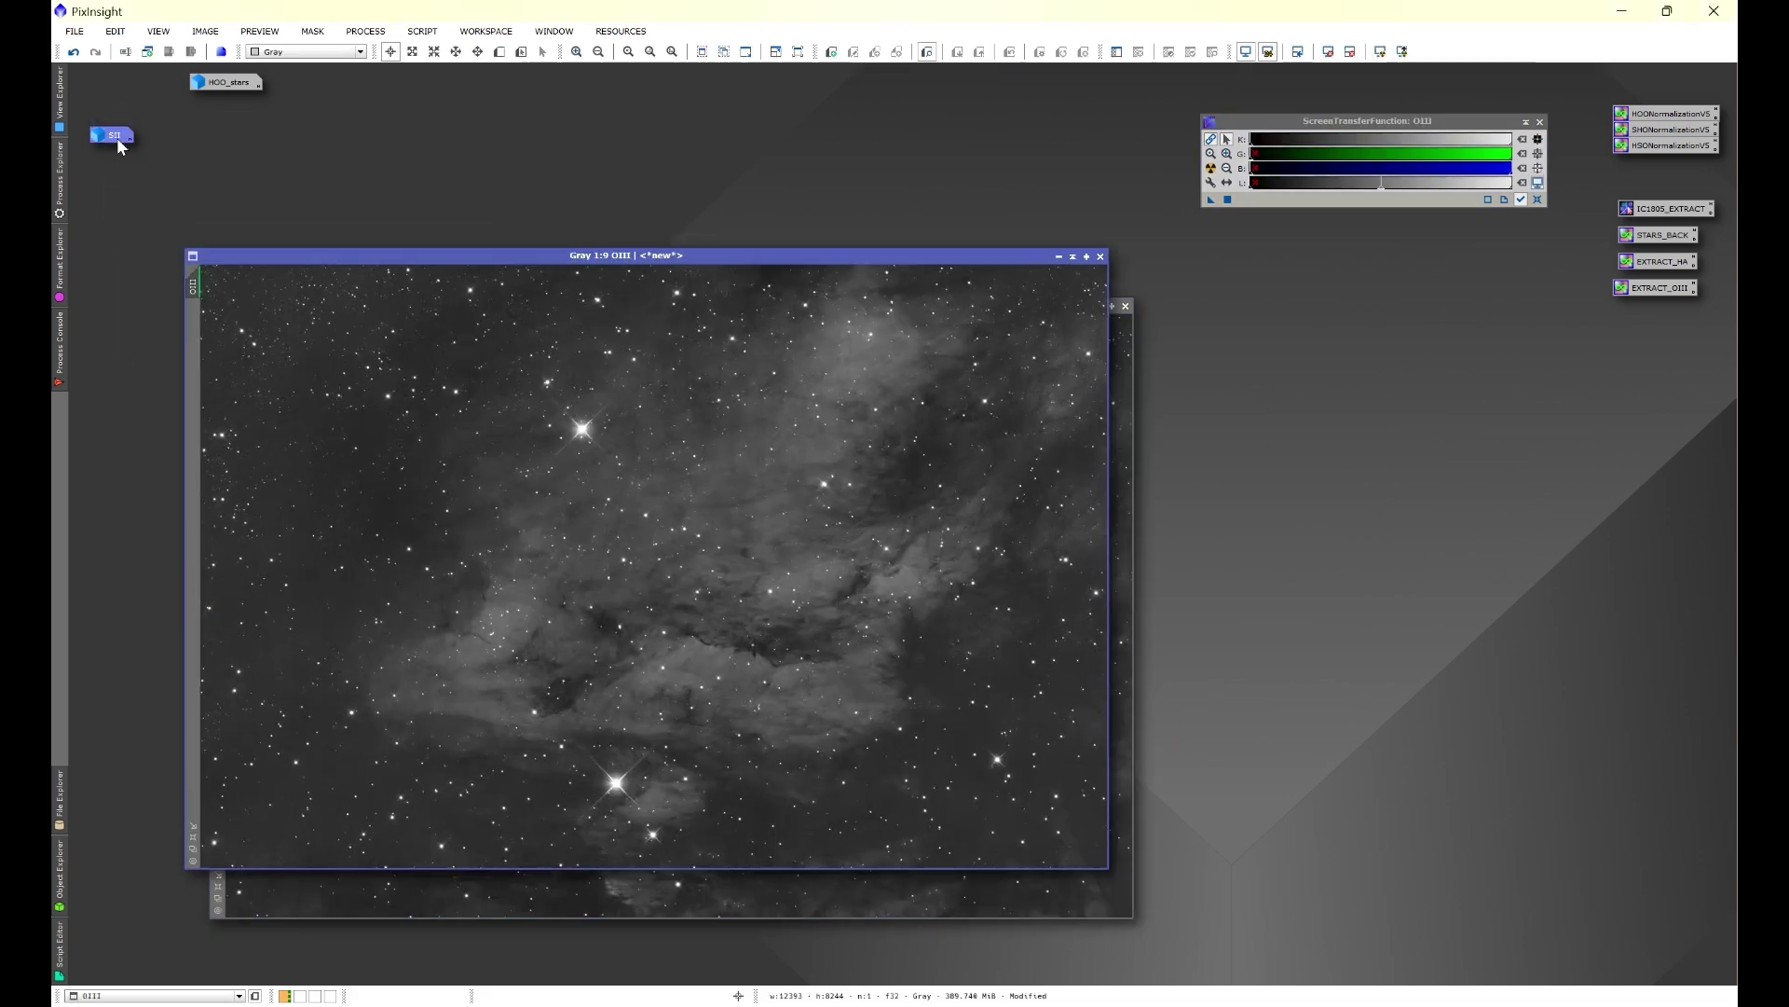
double_click(116, 135)
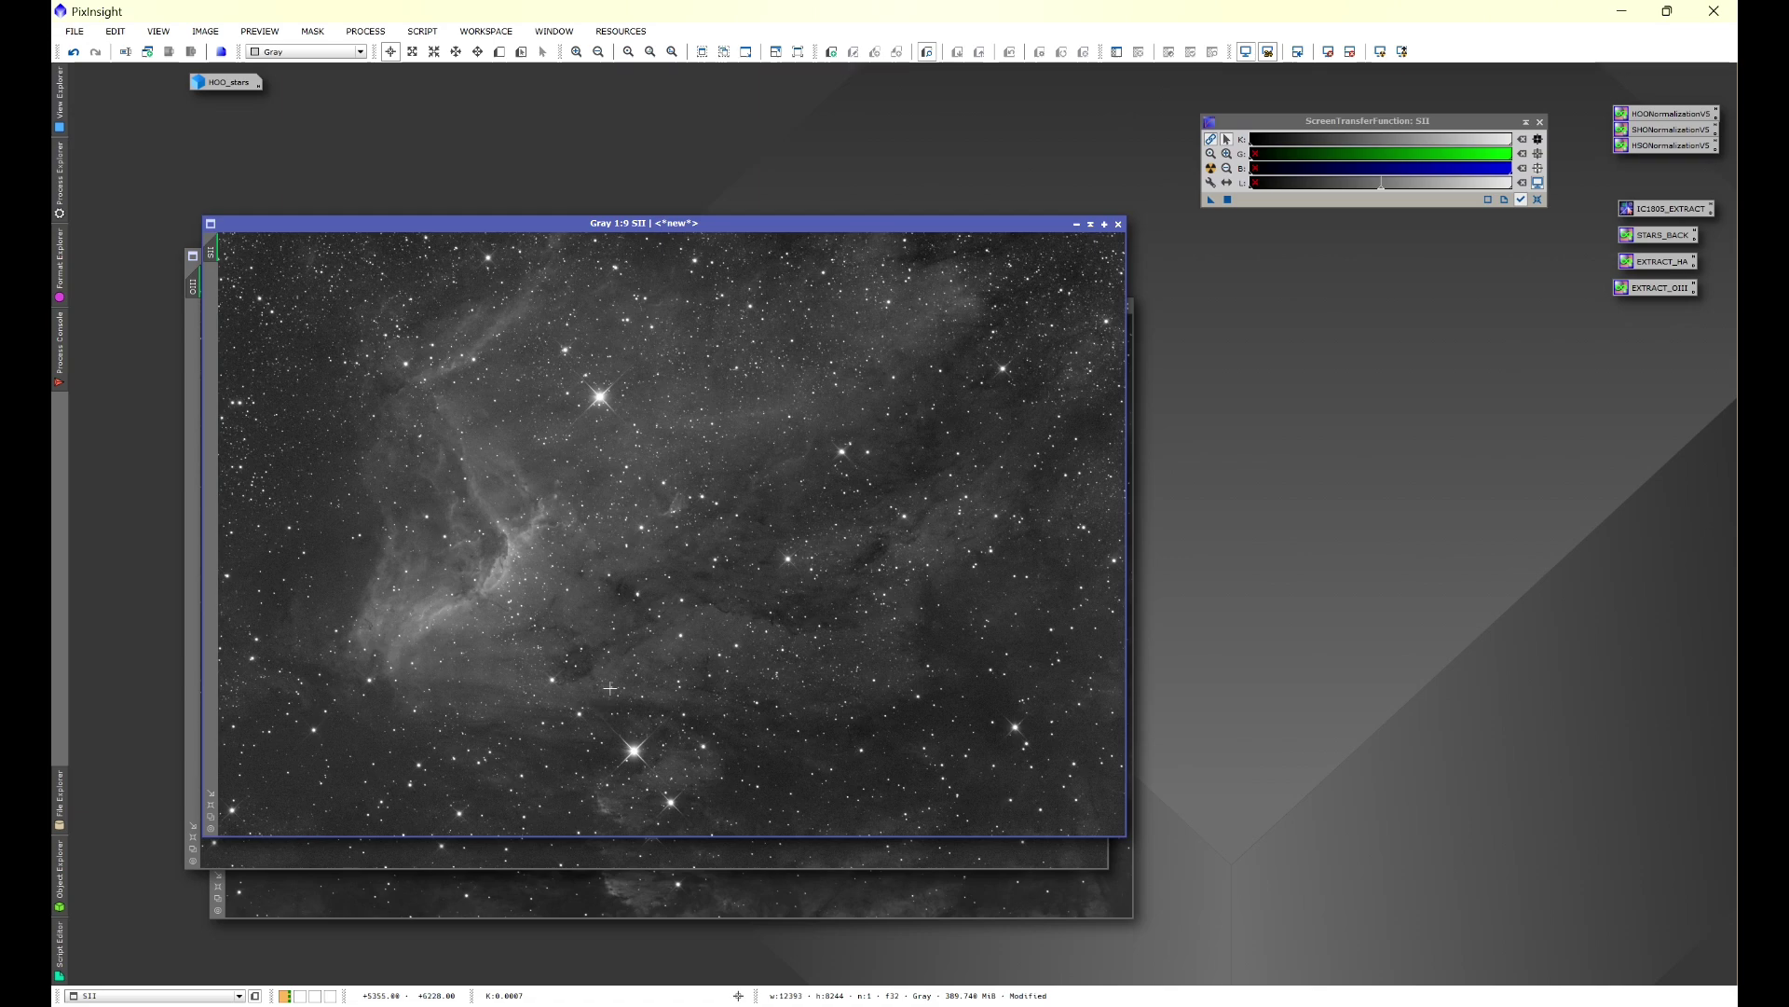
left_click_drag(683, 225, 727, 205)
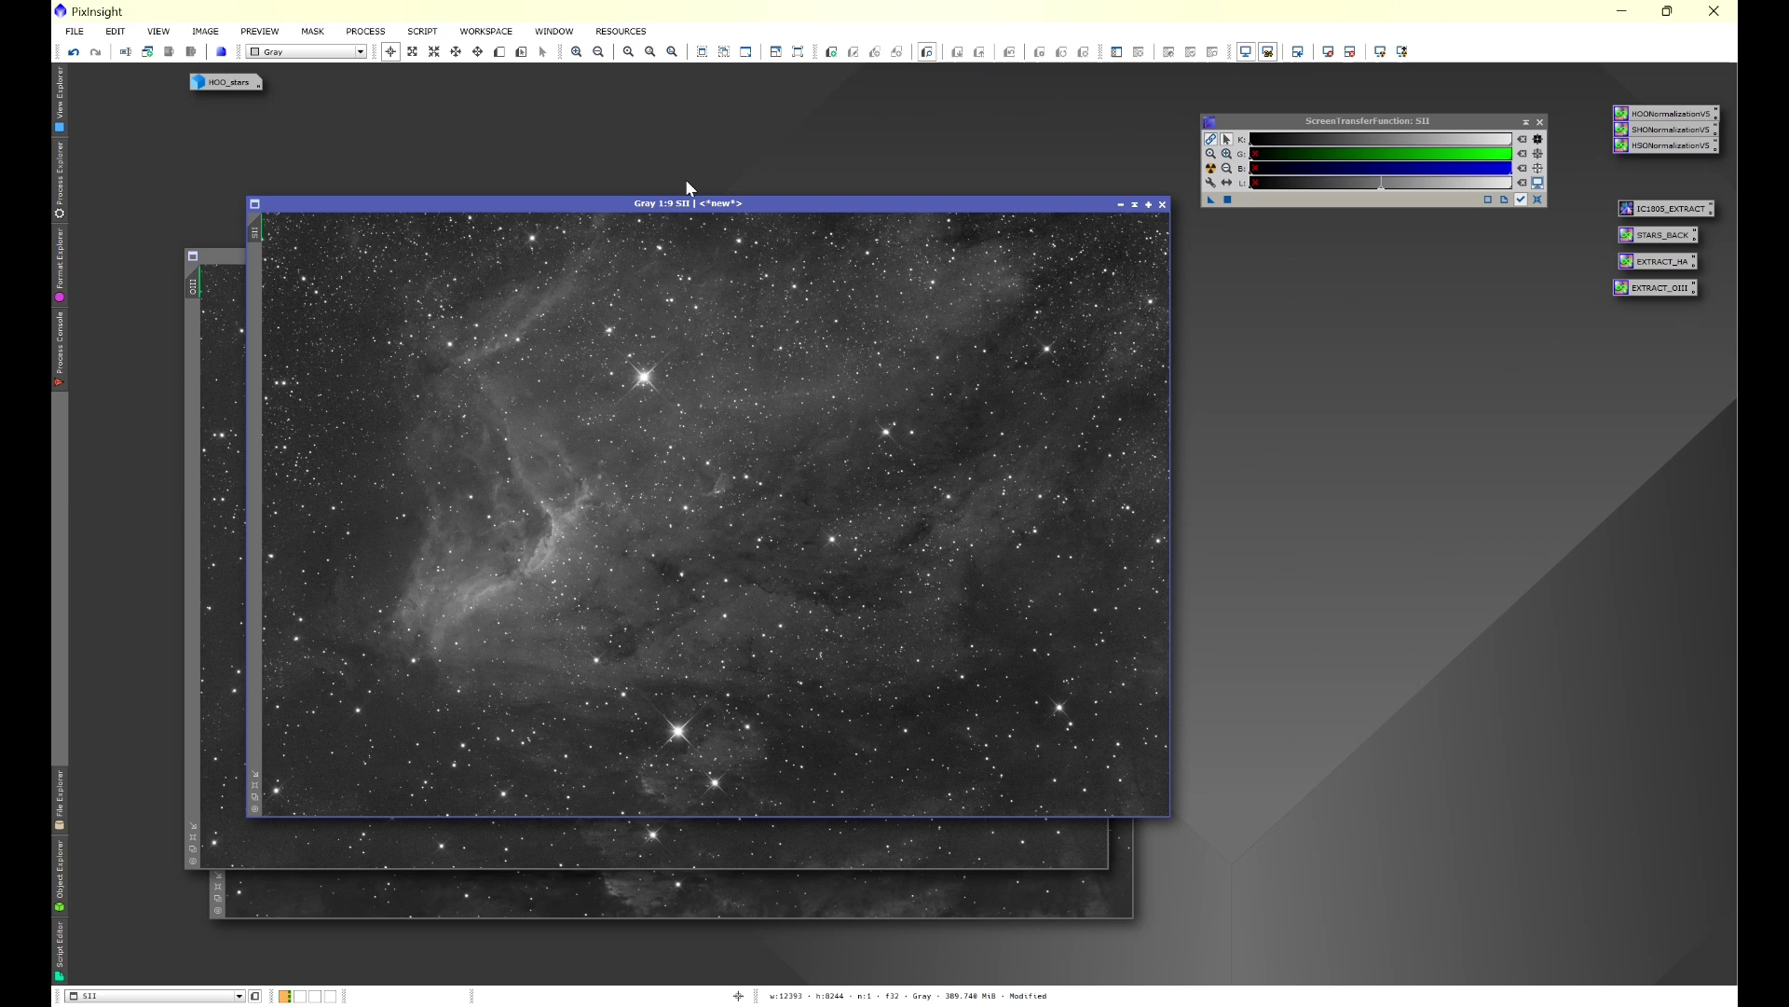
Run FWHMEccentricity on SII, reading a 4.819 px median FWHM and 0.3228 eccentricity
left_click(422, 31)
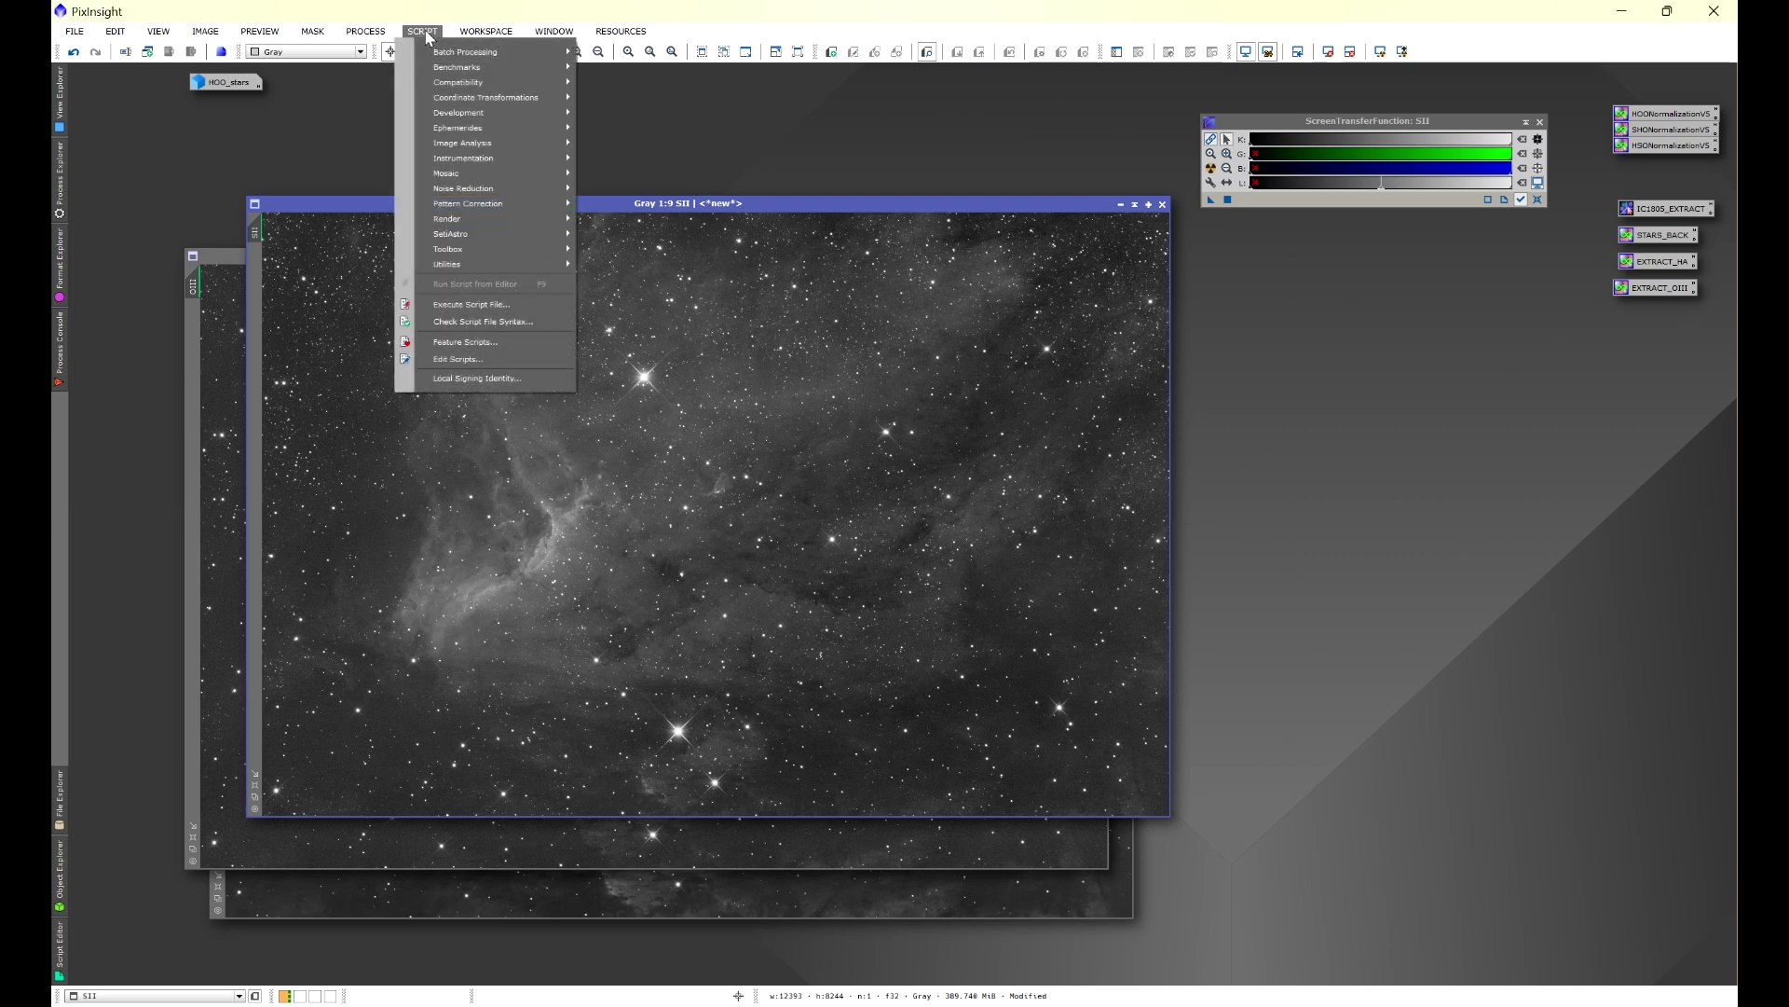
mouse_move(563, 149)
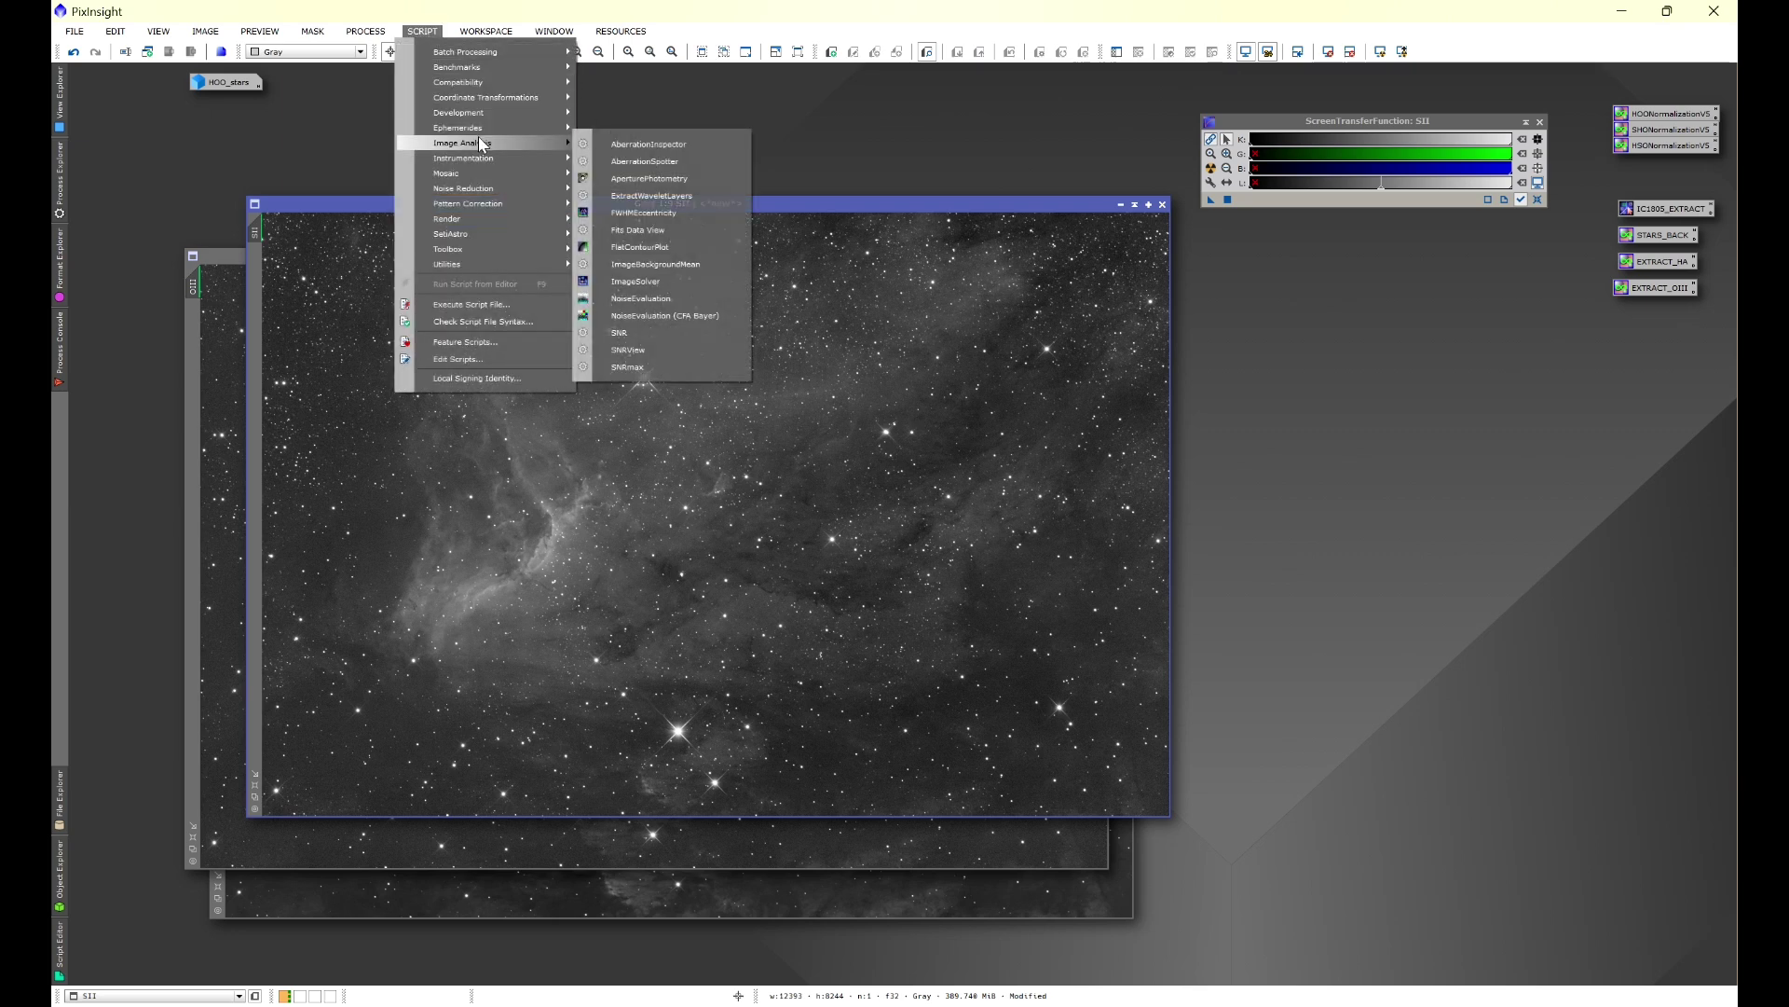
left_click(647, 215)
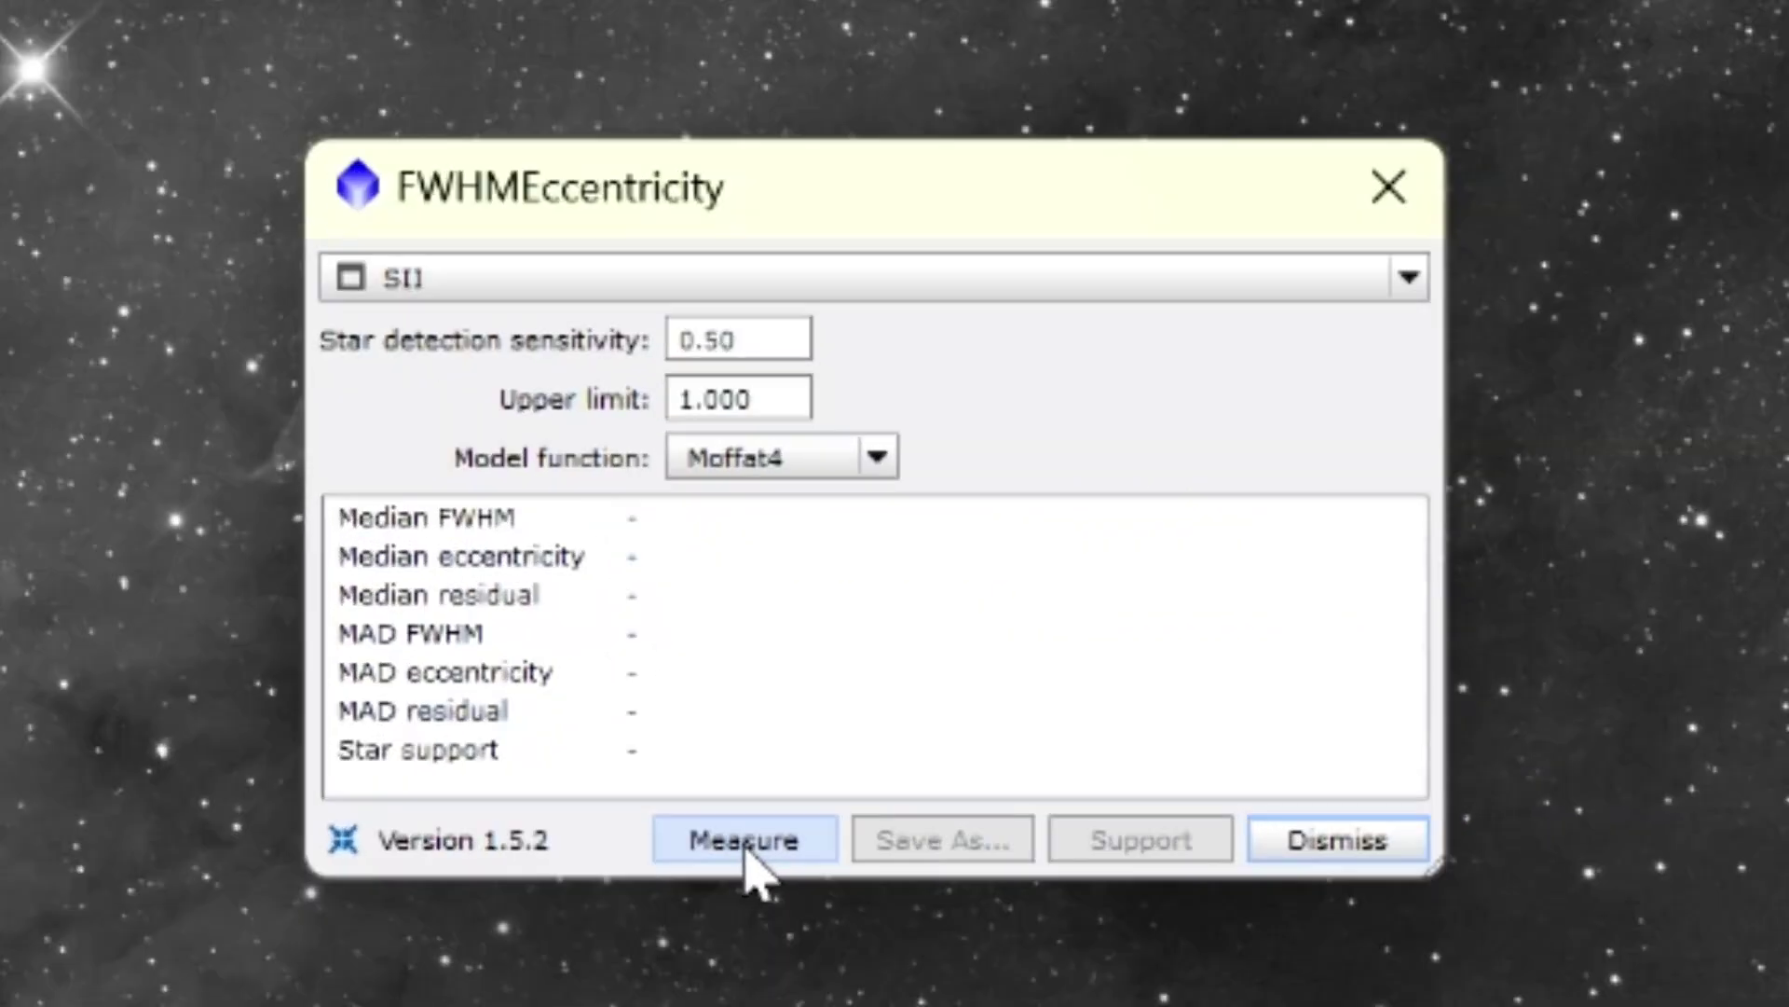
left_click(746, 867)
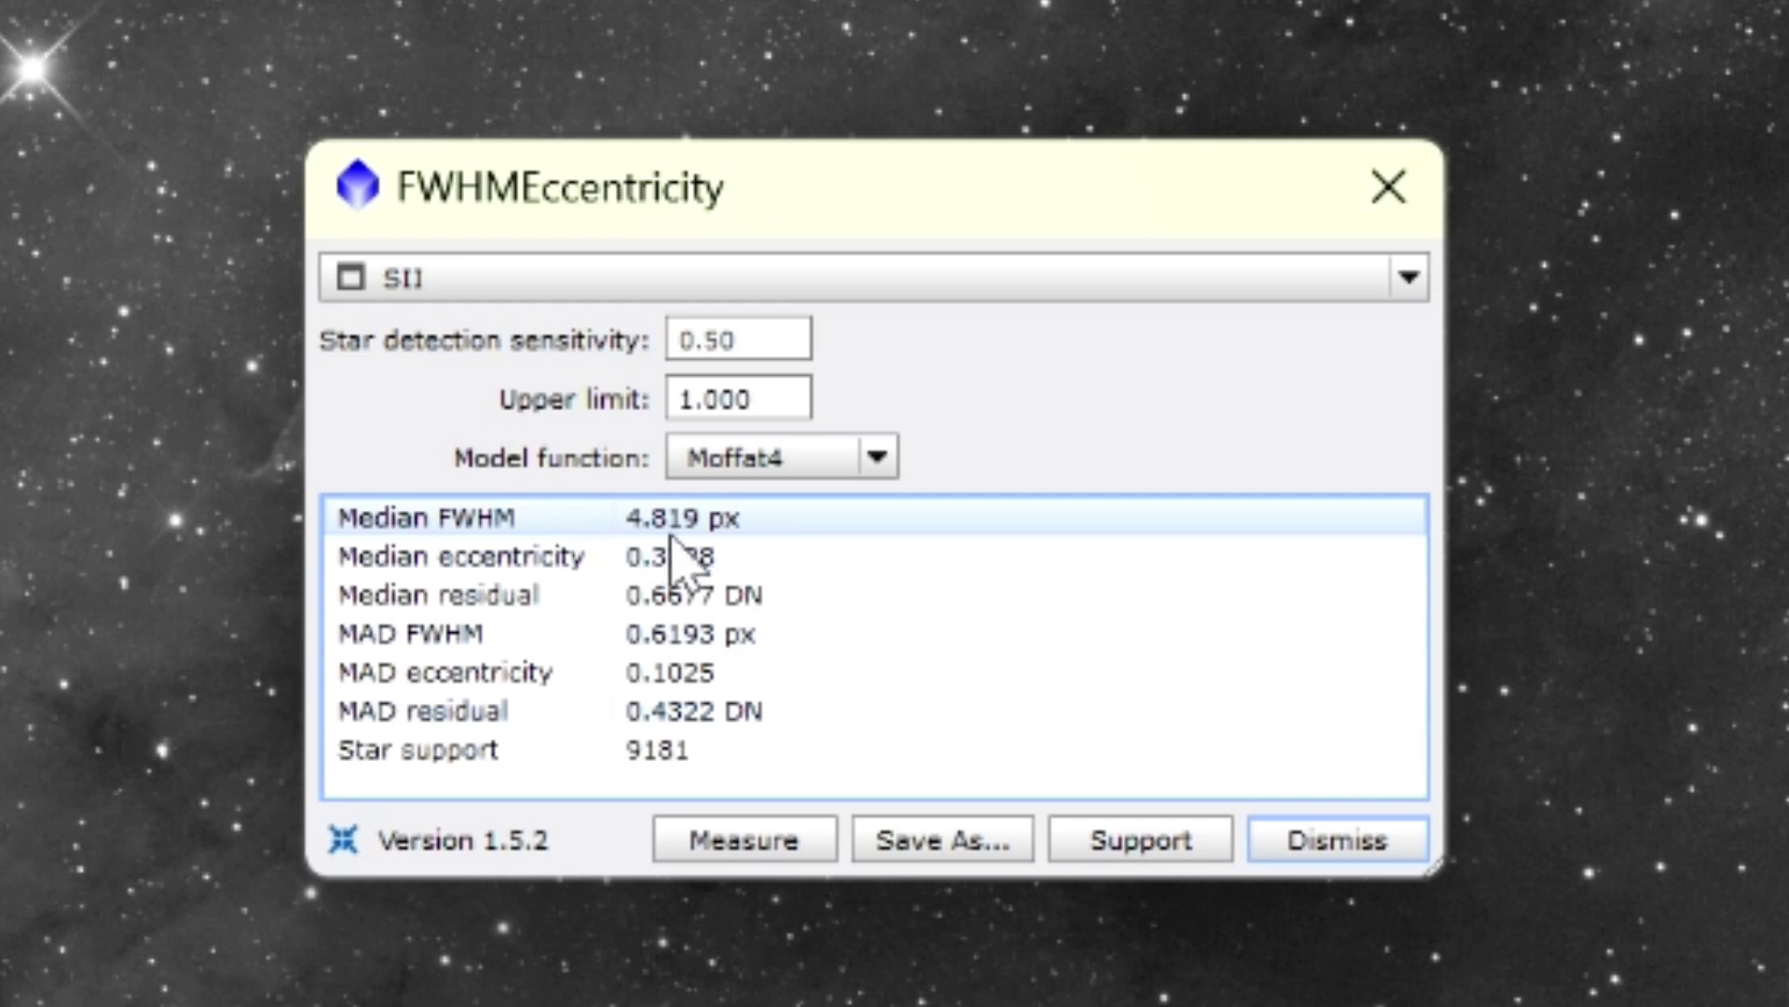
mouse_move(705, 538)
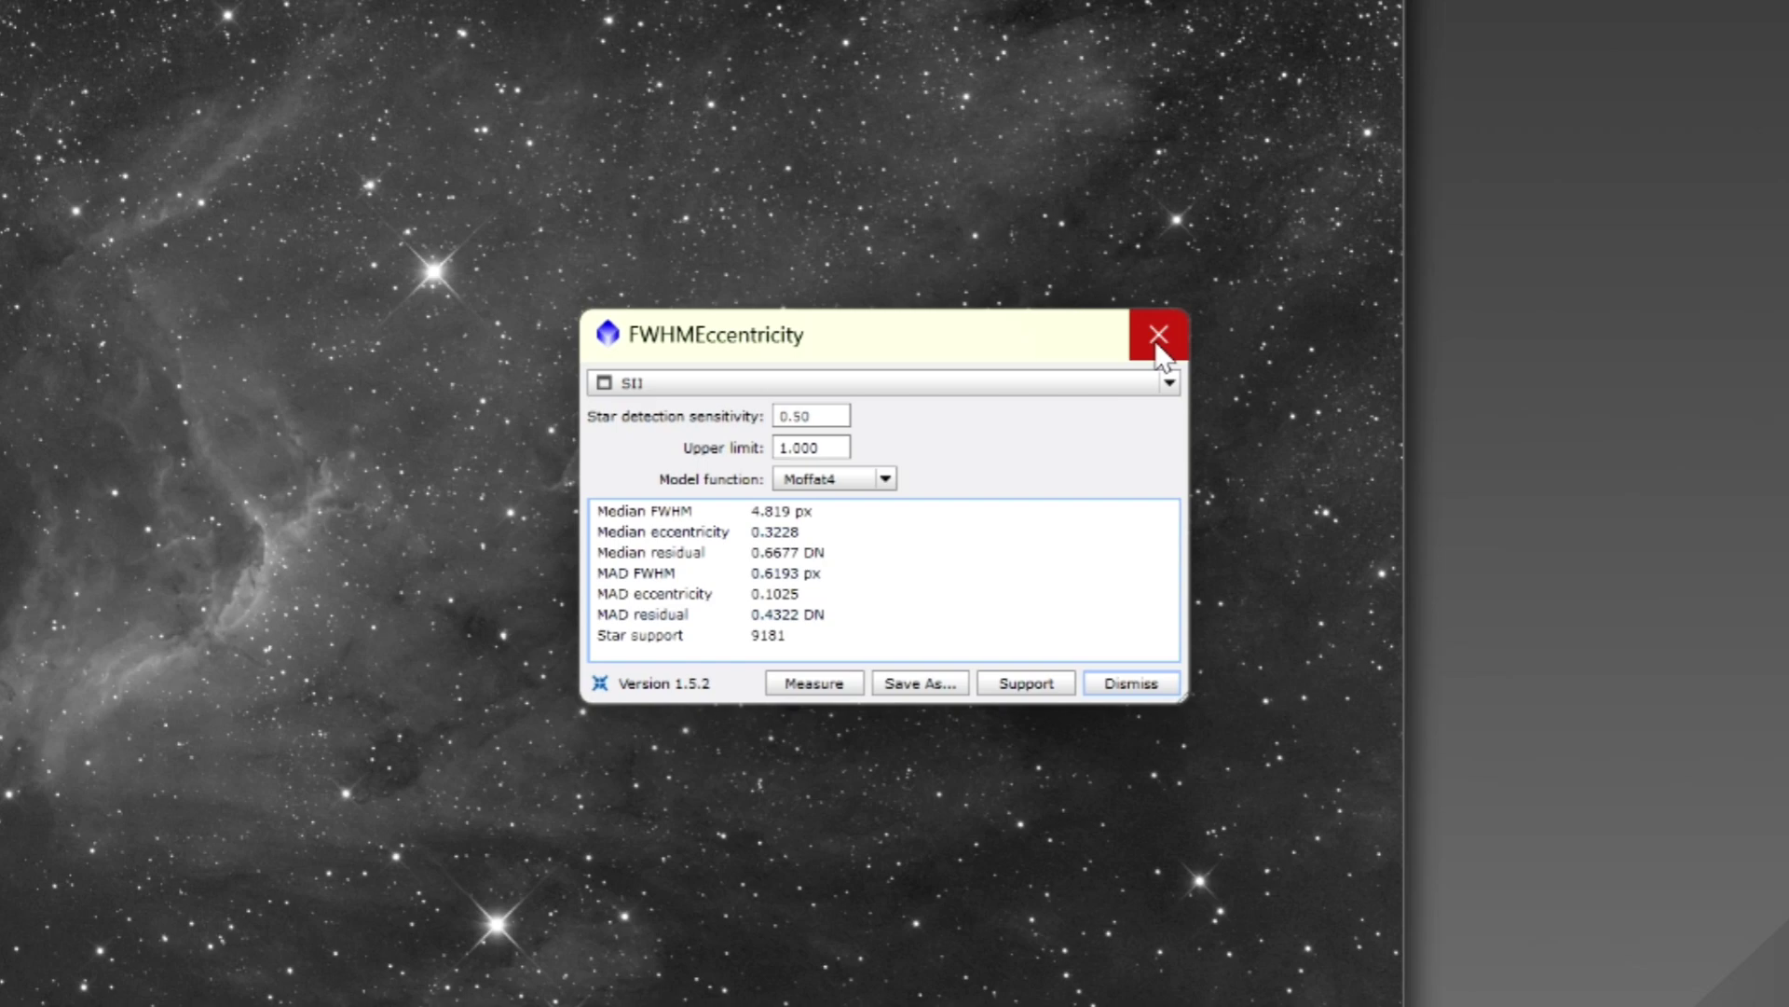
left_click(1158, 337)
Apply BlurXTerminator to SII with Correct Only off and a 4.82 px PSF diameter, then minimize SII
left_click(373, 32)
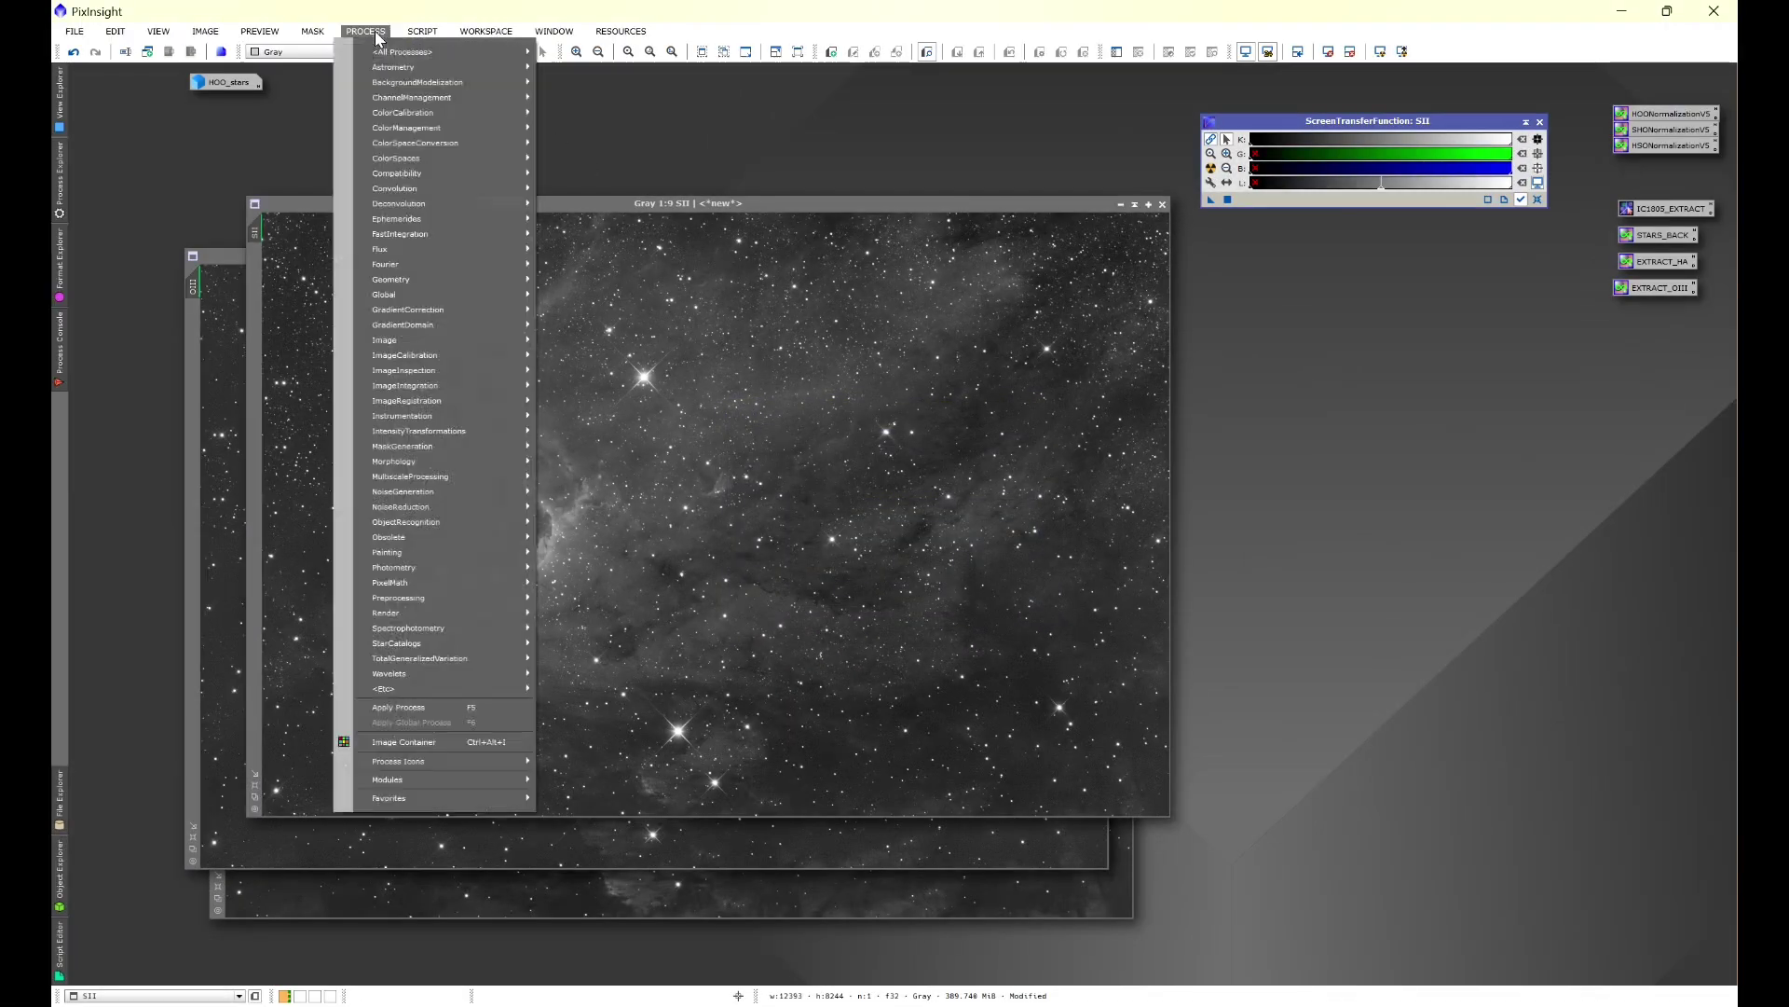
mouse_move(403, 53)
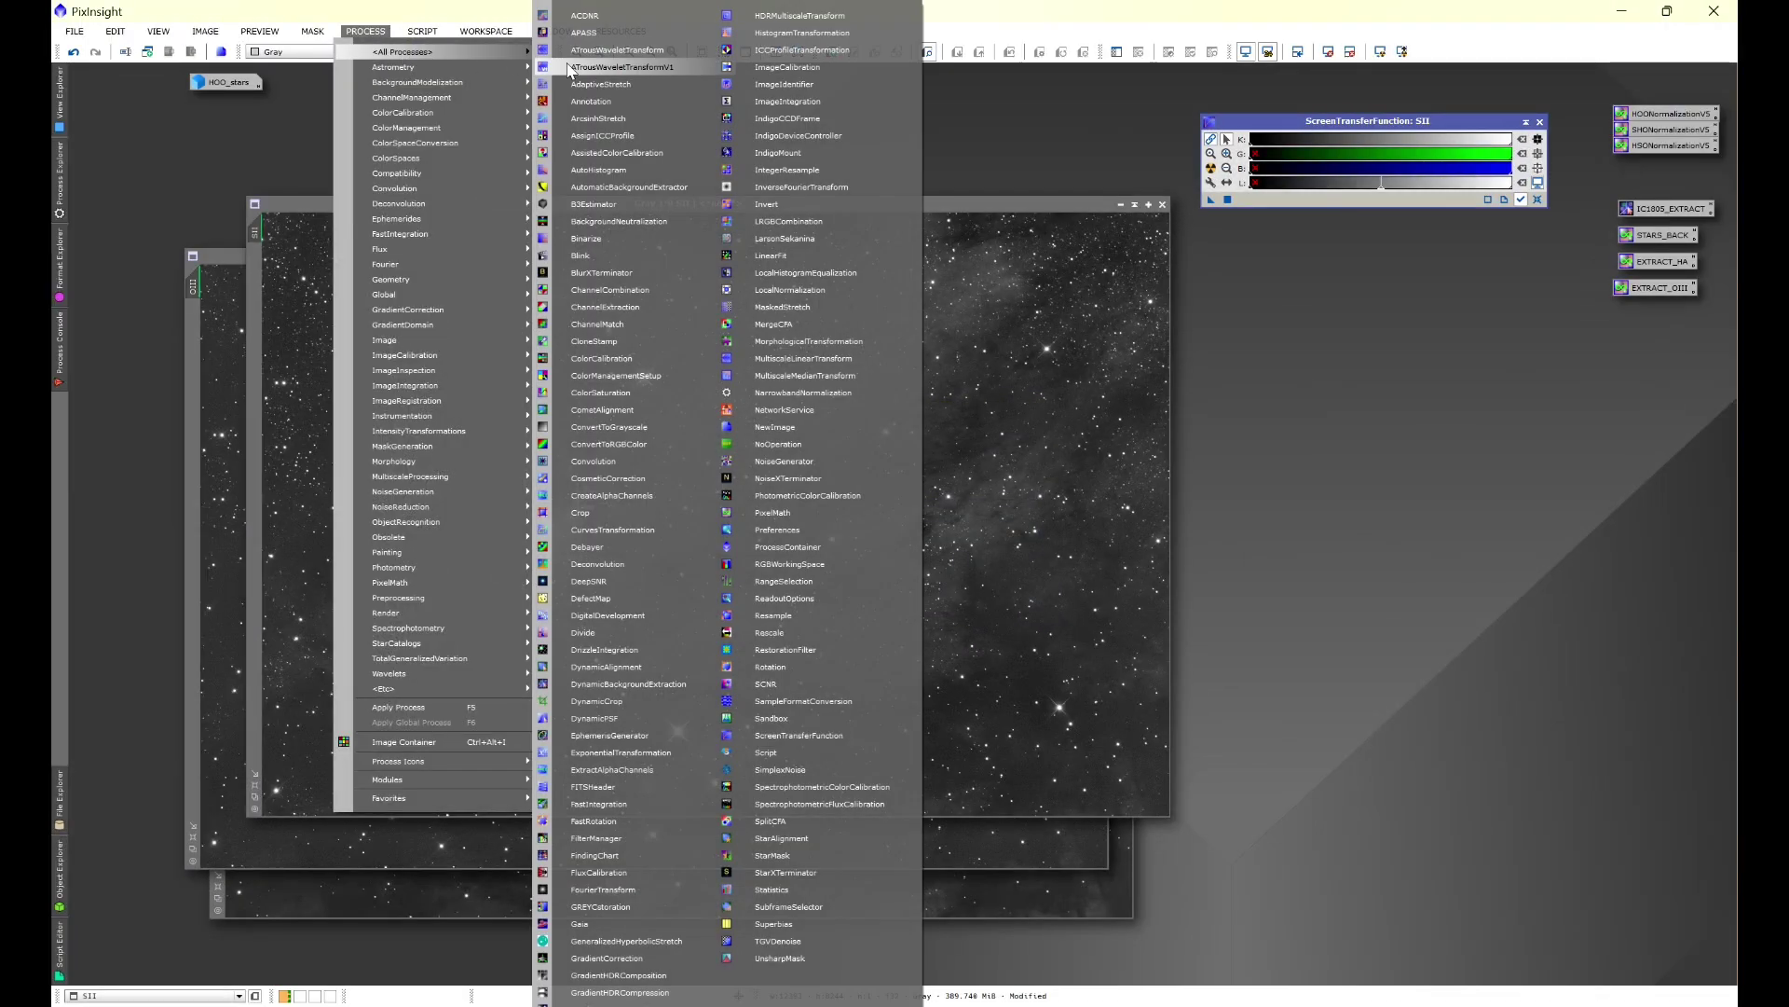
left_click(615, 272)
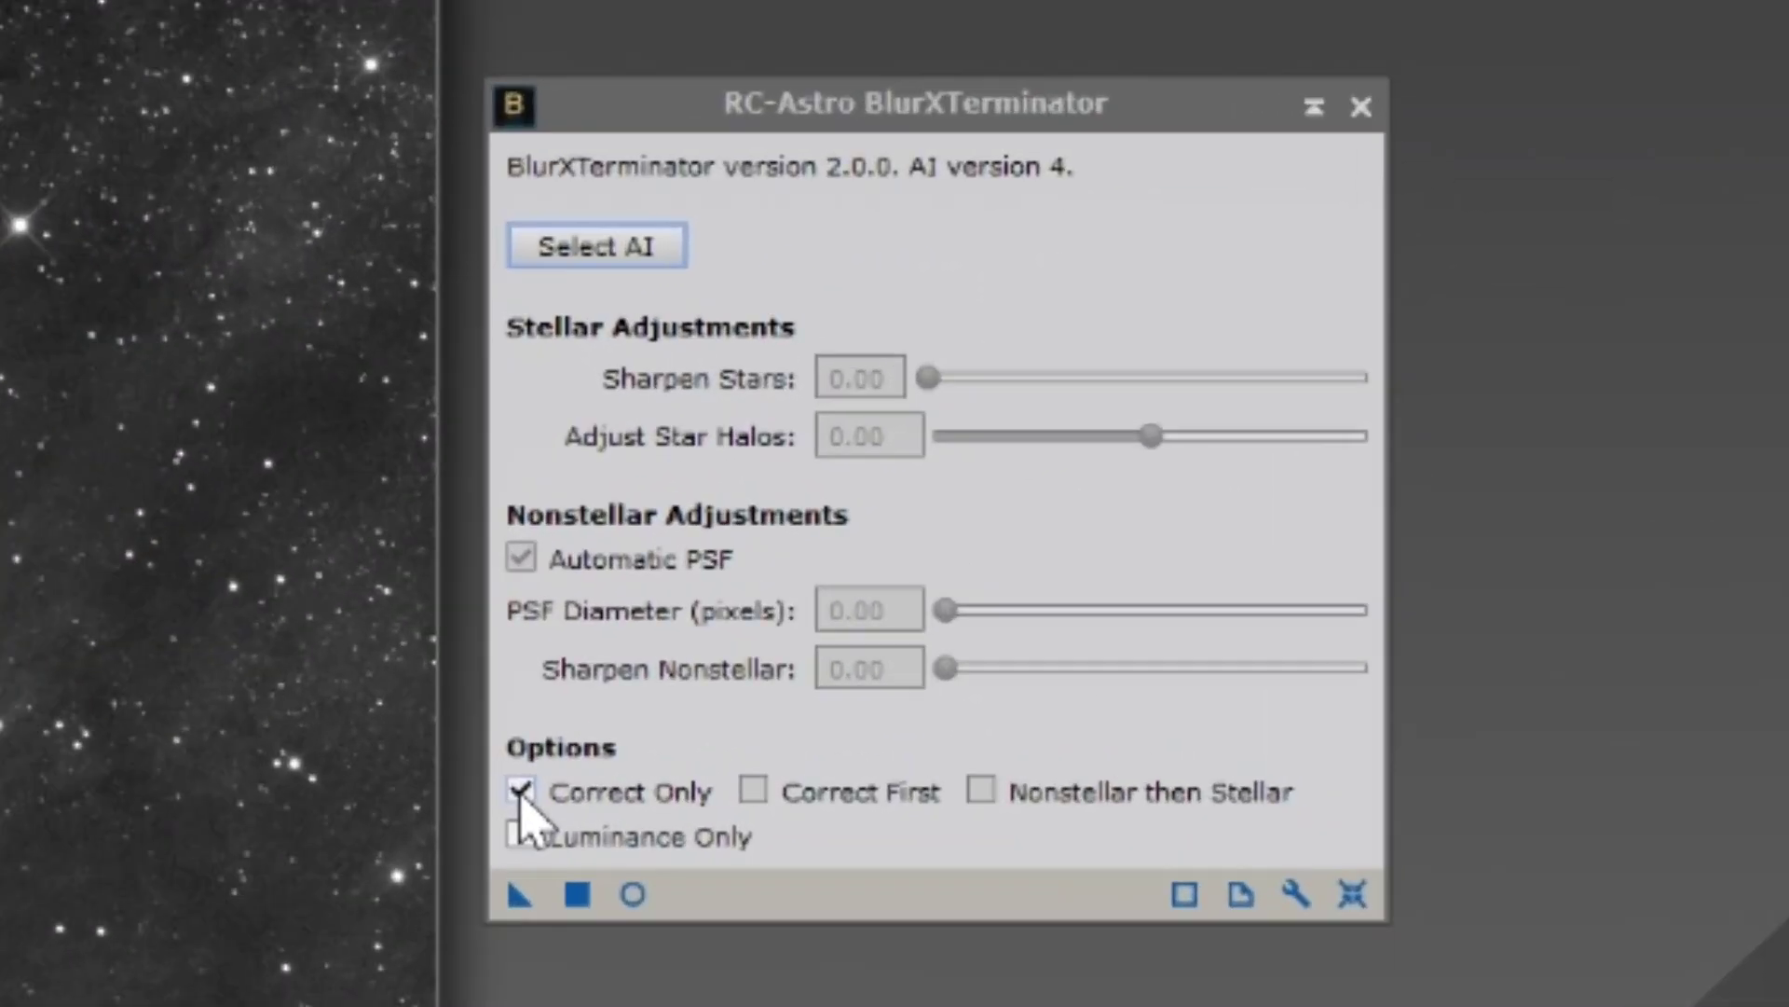
left_click(1195, 516)
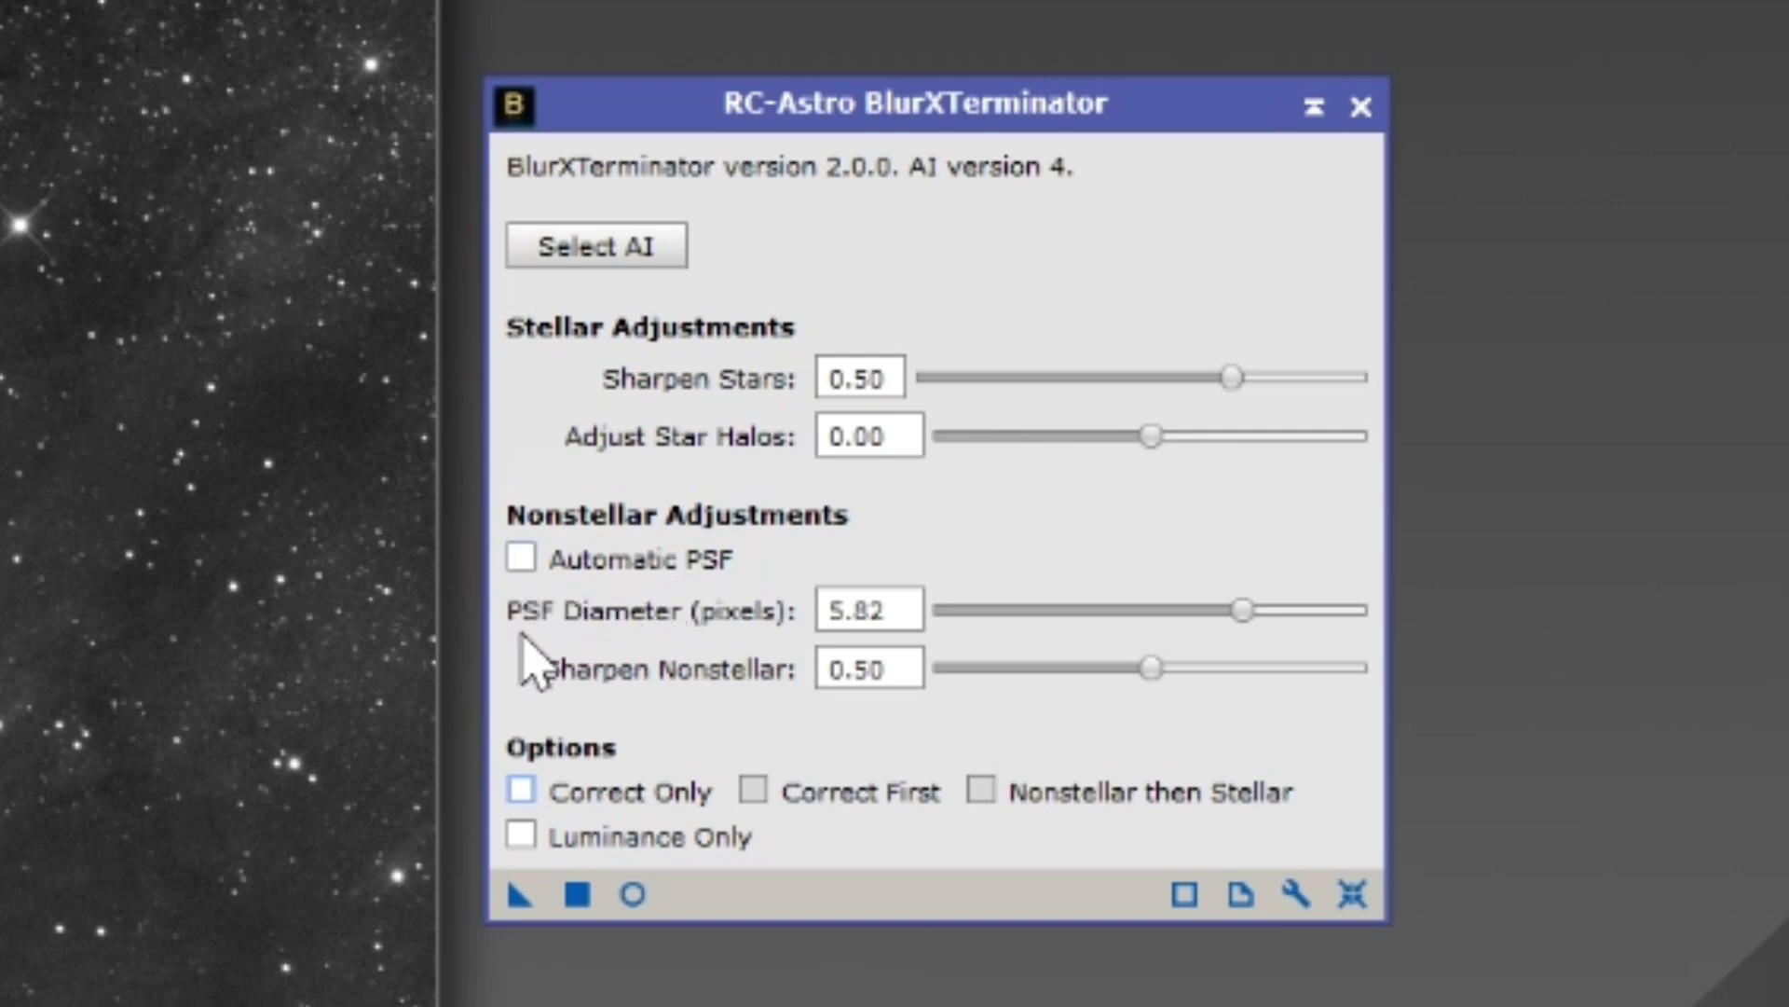
left_click_drag(854, 611, 720, 598)
left_click(886, 610)
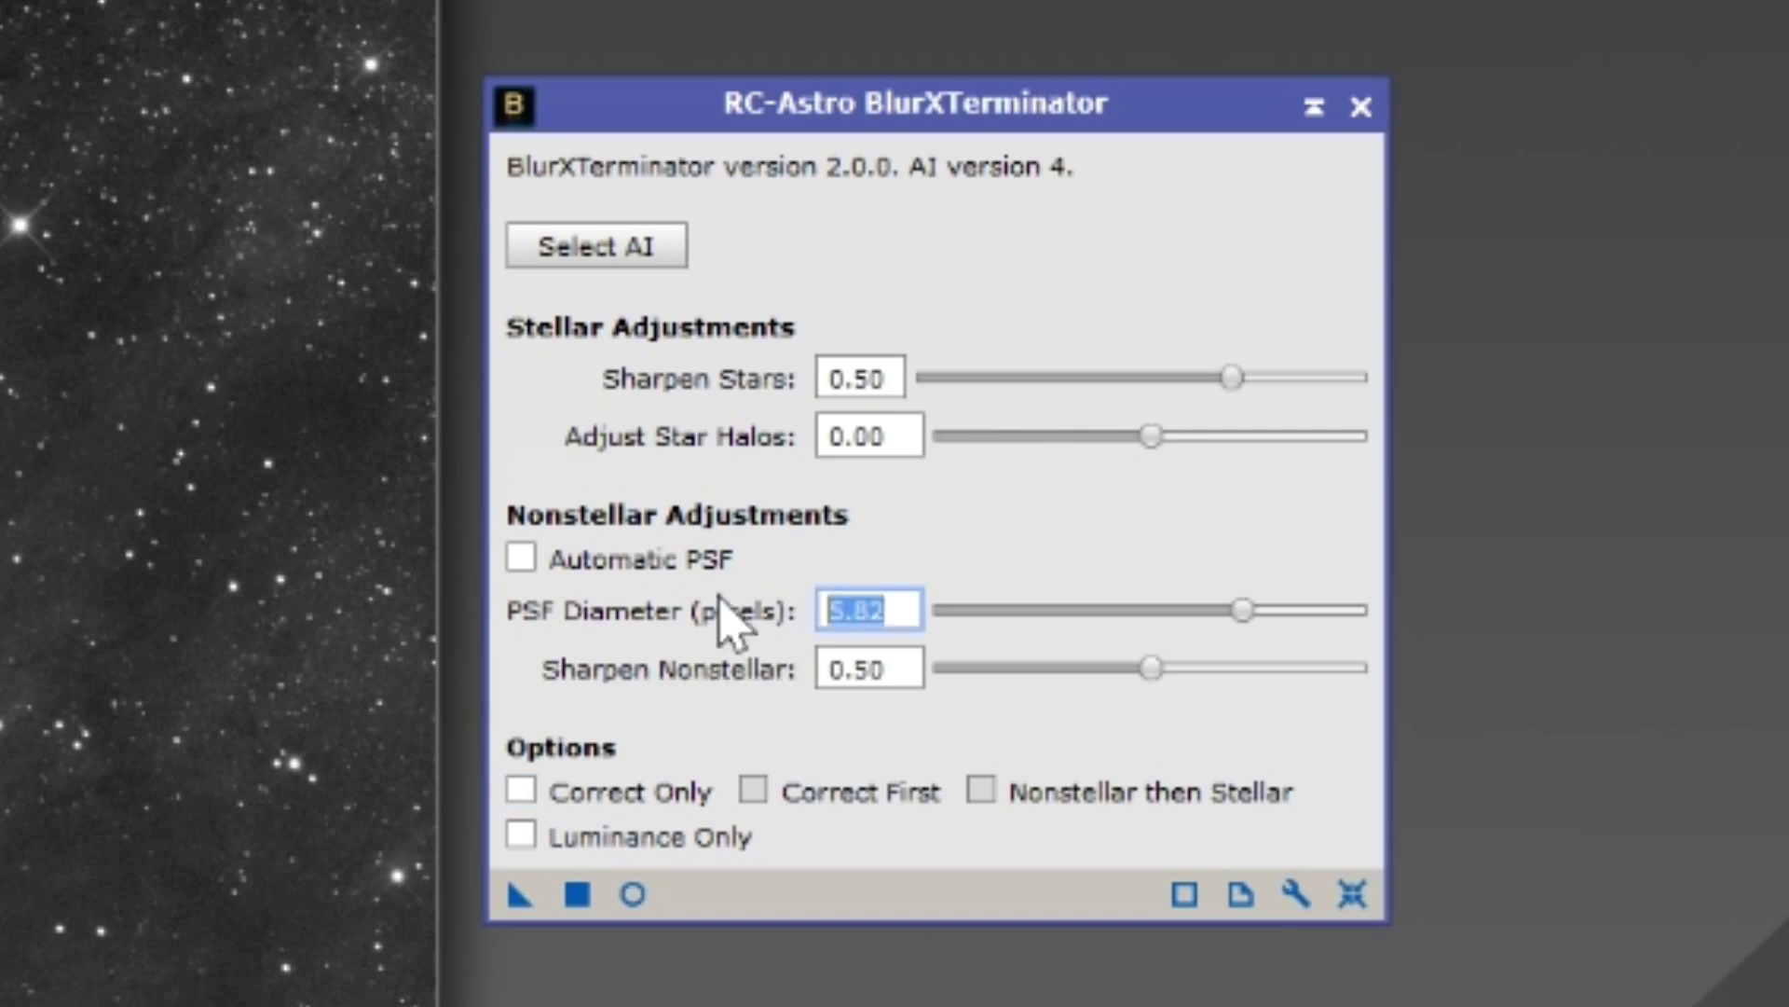
type("4.82")
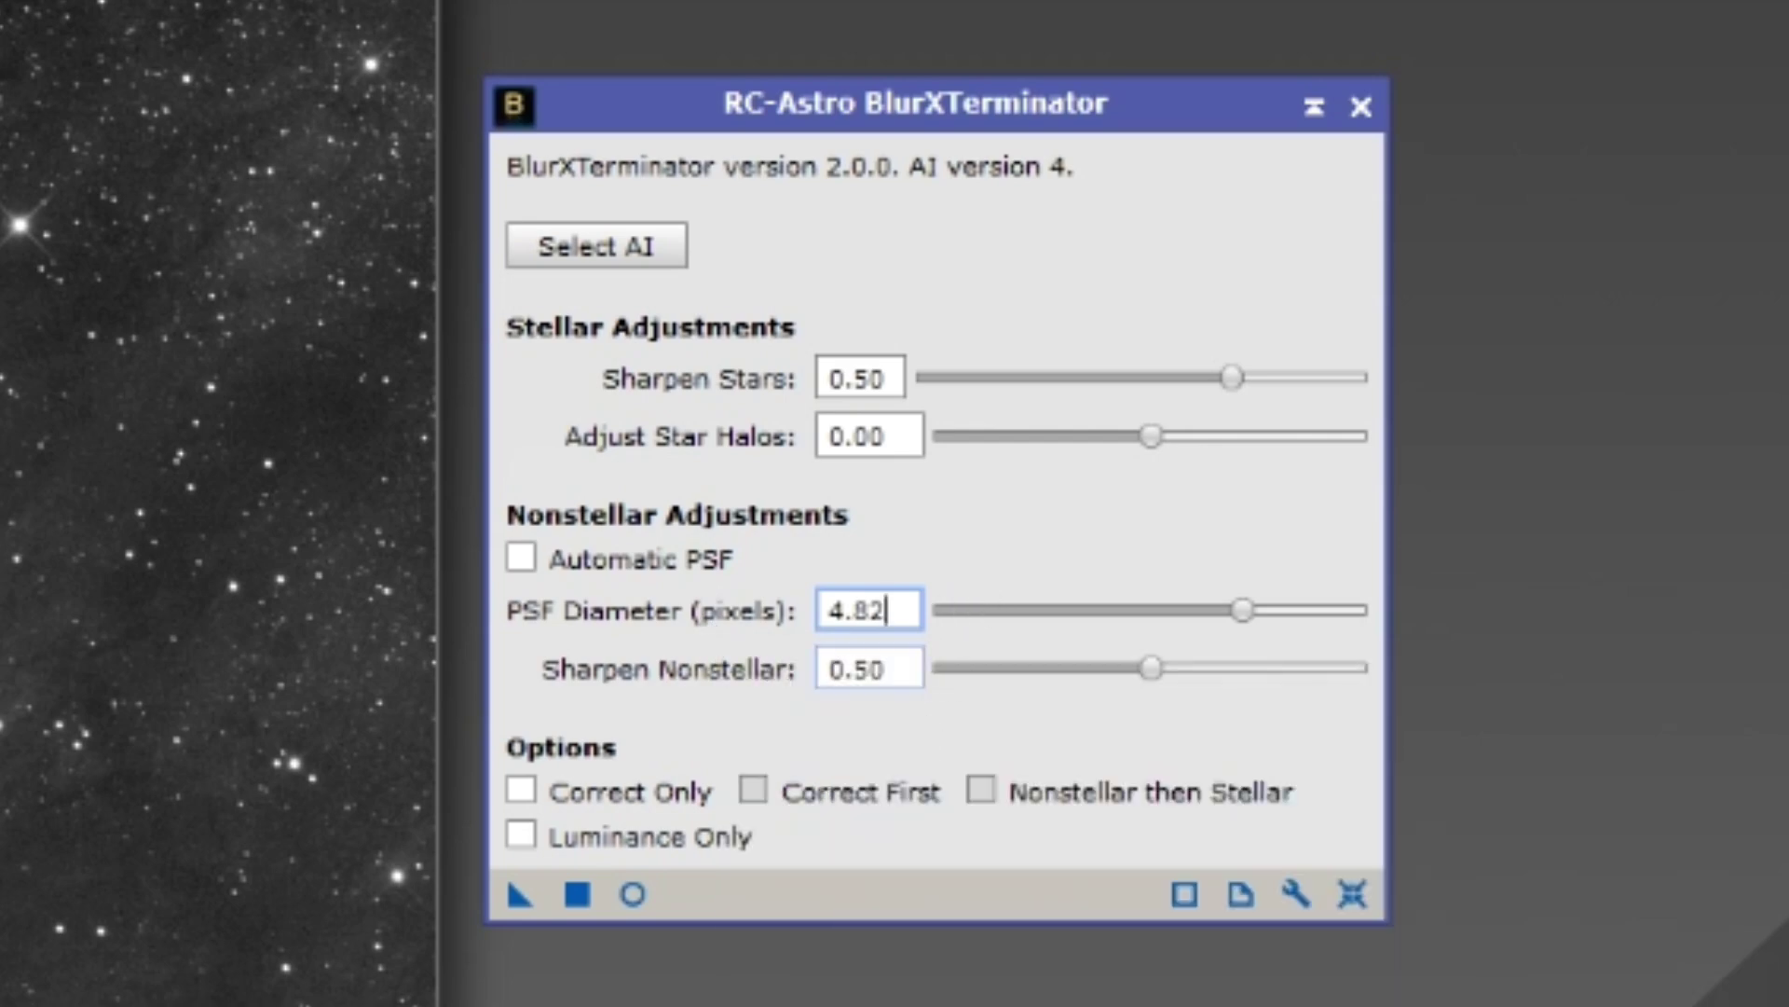
key("Tab")
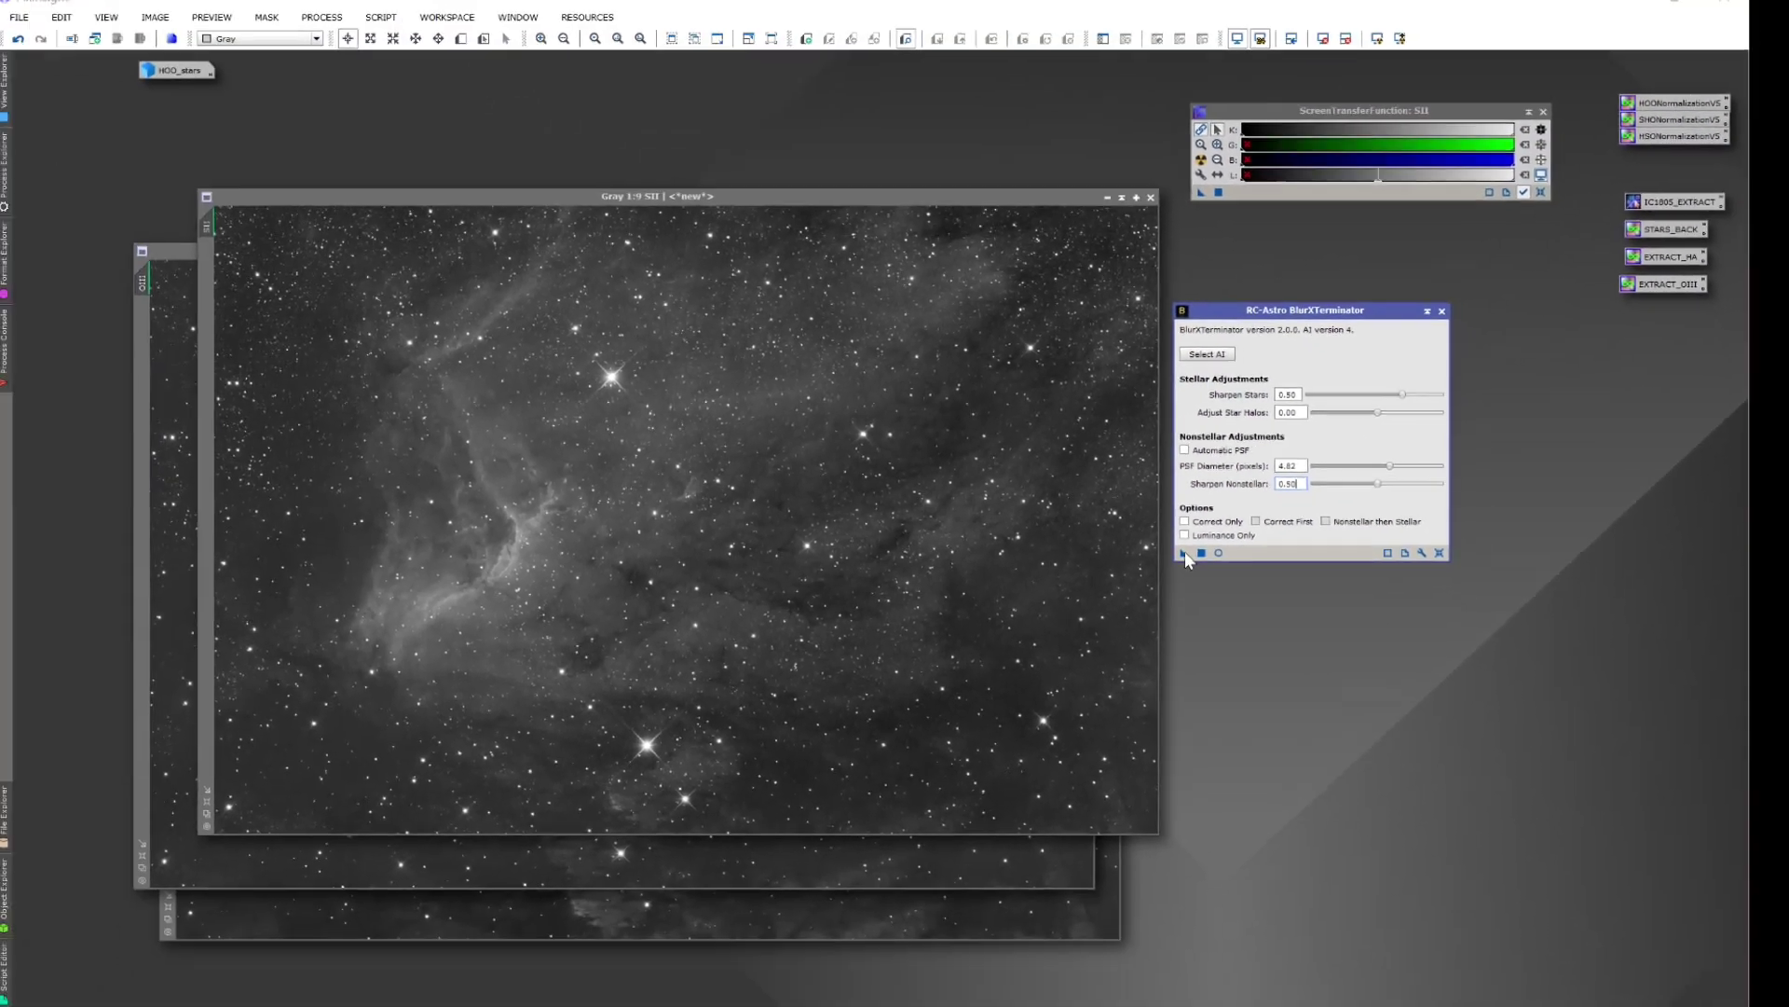
left_click_drag(1183, 552, 854, 550)
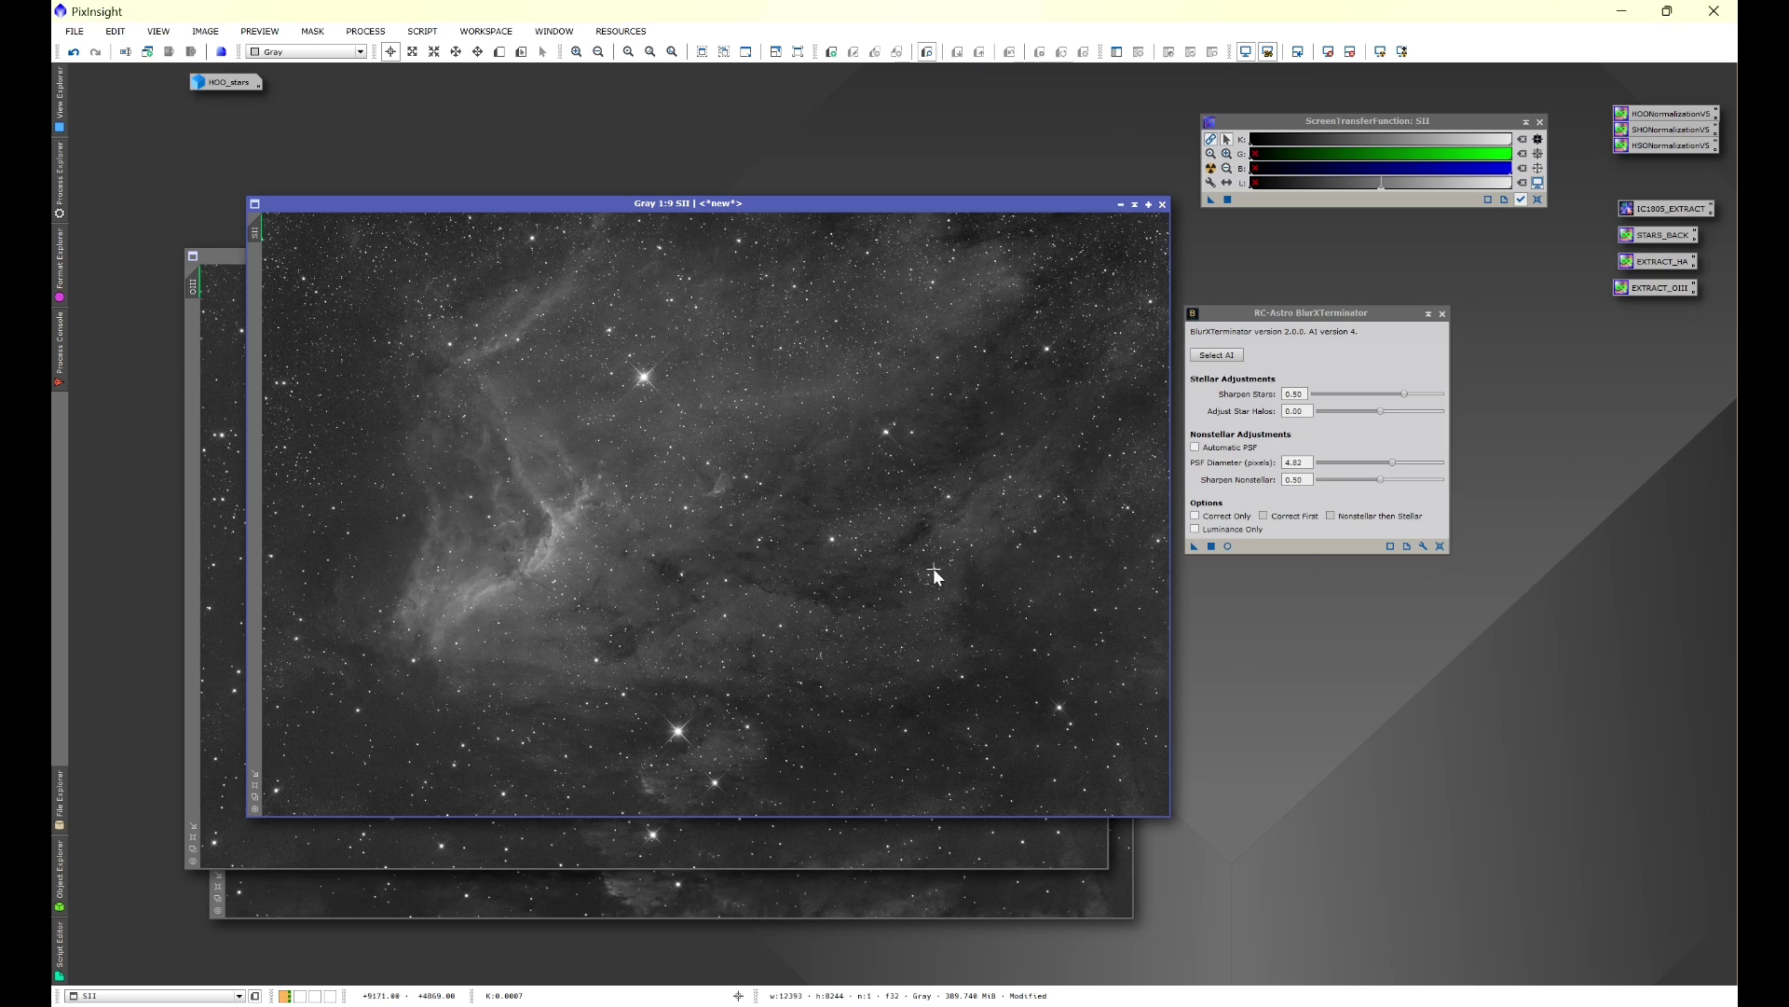
left_click(1120, 204)
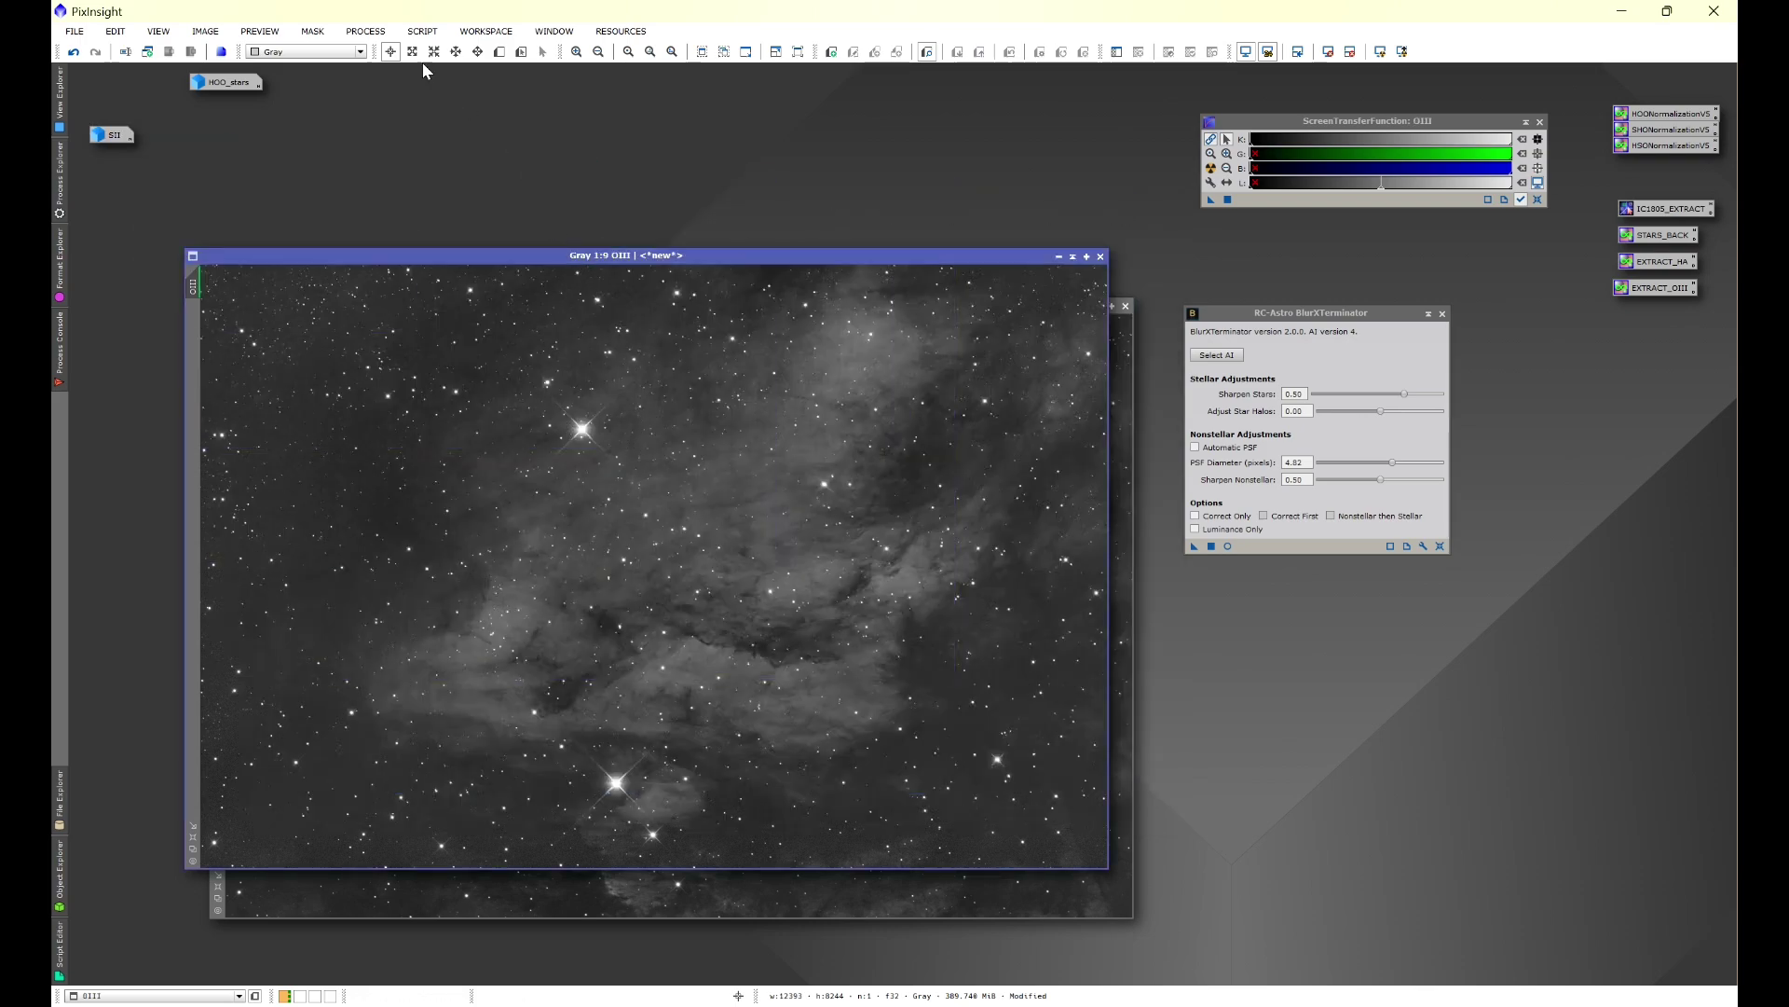
Measure OIII's star FWHM and apply BlurXTerminator to OIII at a 4.72 px PSF diameter
left_click(423, 31)
mouse_move(522, 140)
left_click(656, 209)
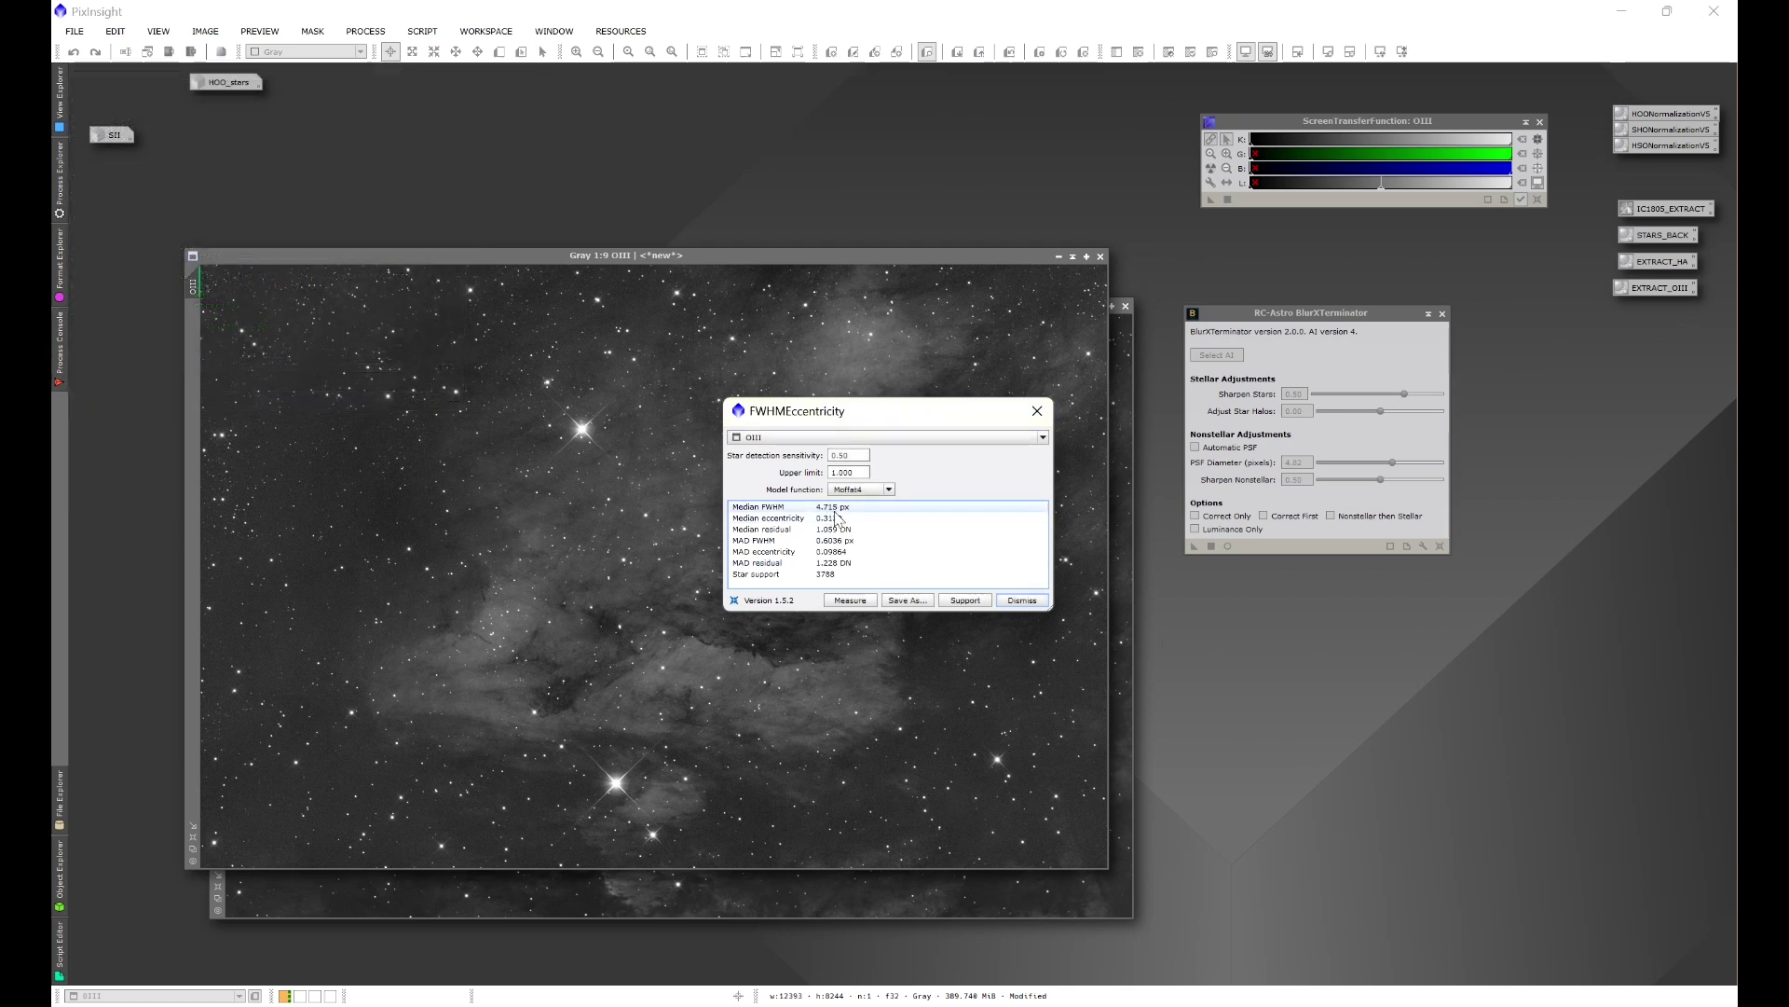
key("Escape")
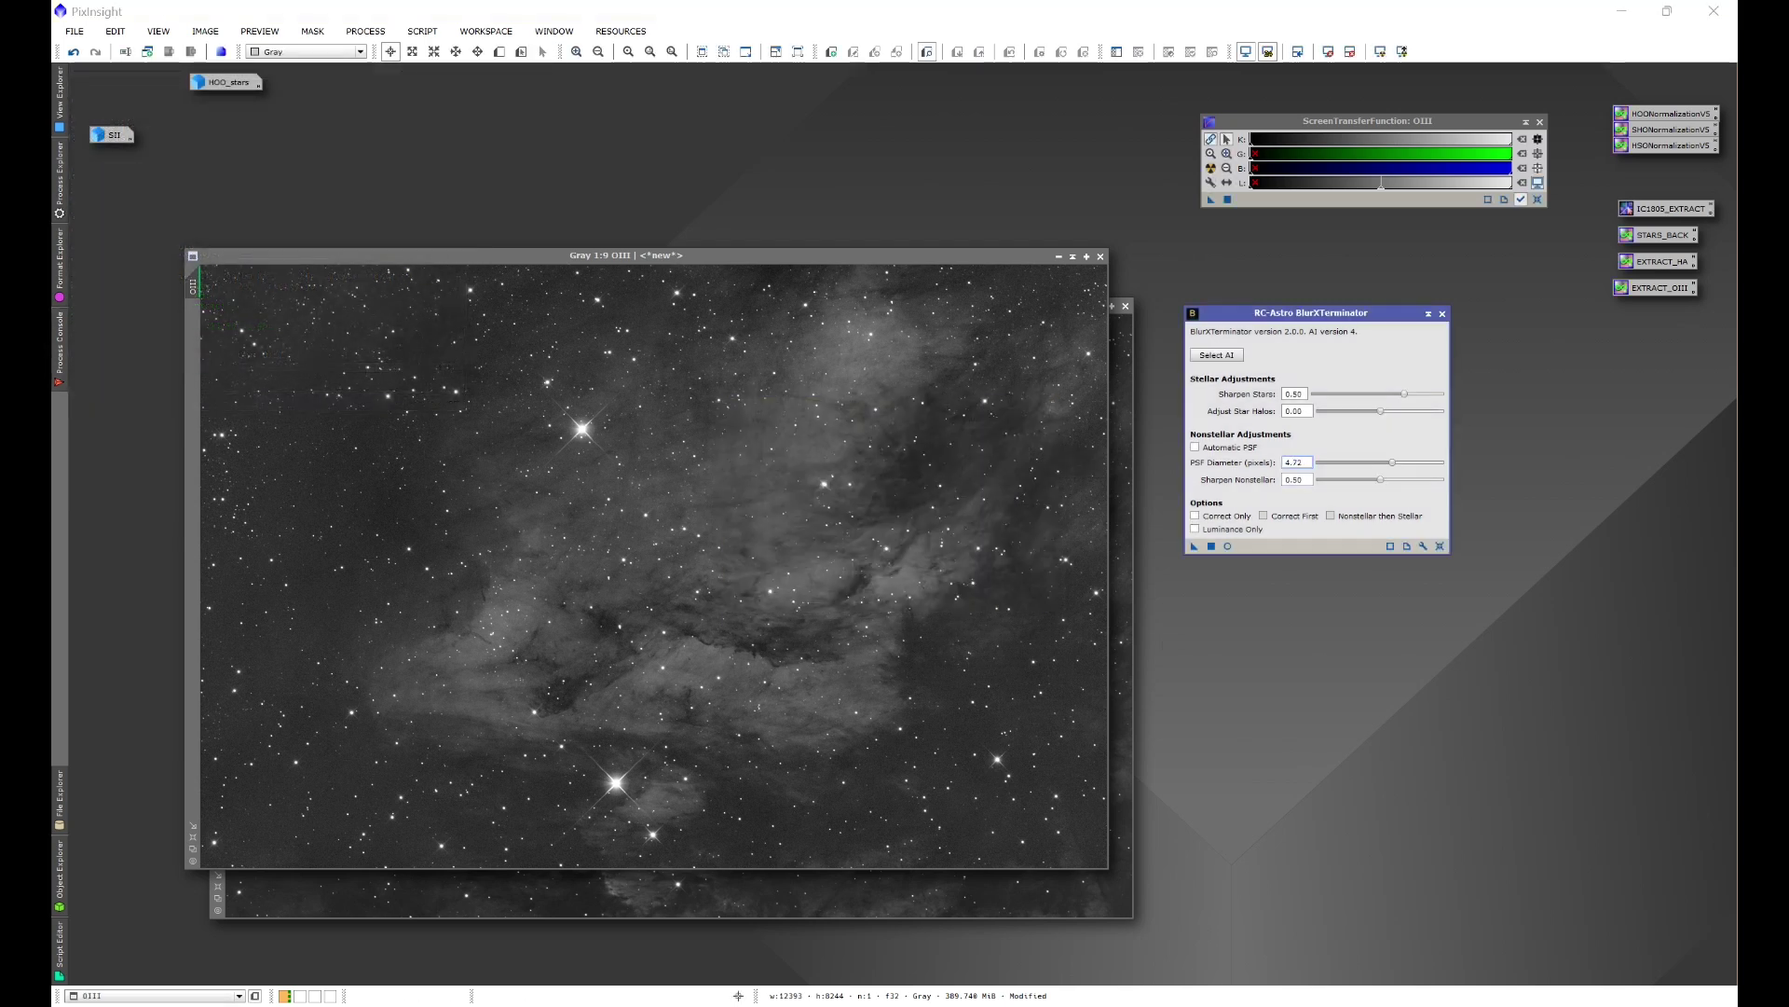
left_click(1227, 546)
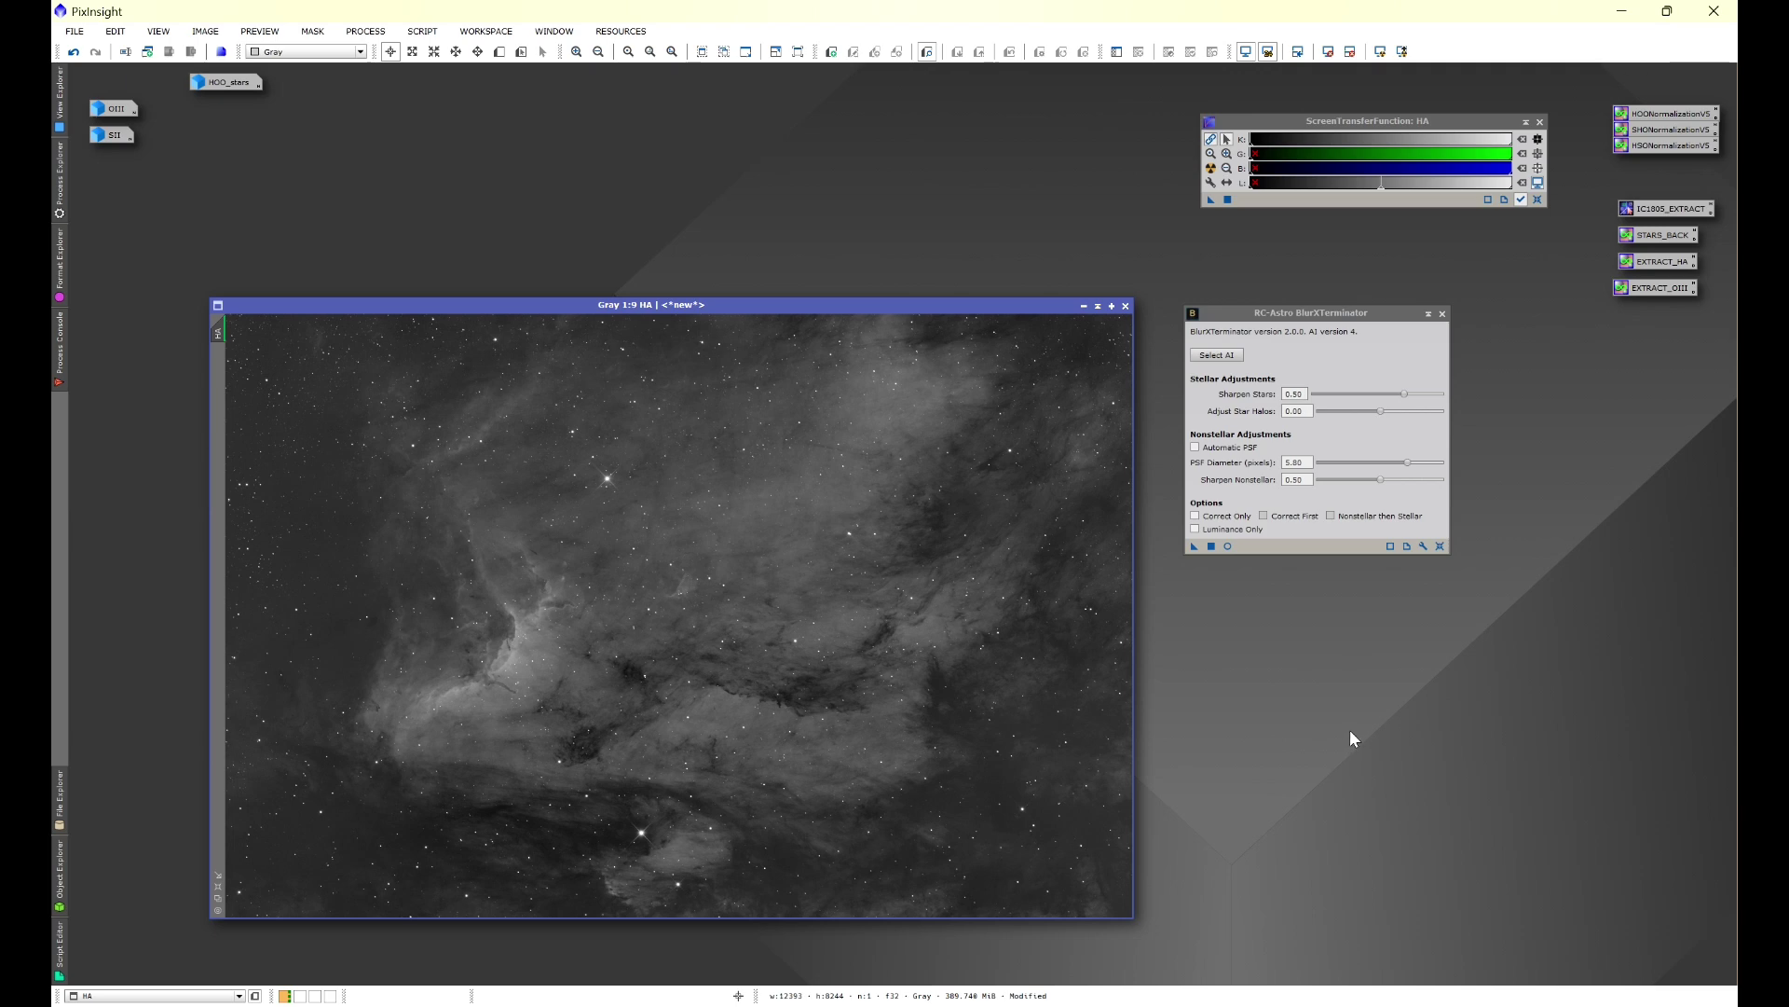
left_click(1442, 313)
Apply NoiseXTerminator to HA at Denoise 0.60 and Detail 0.15, then minimize HA
left_click(366, 31)
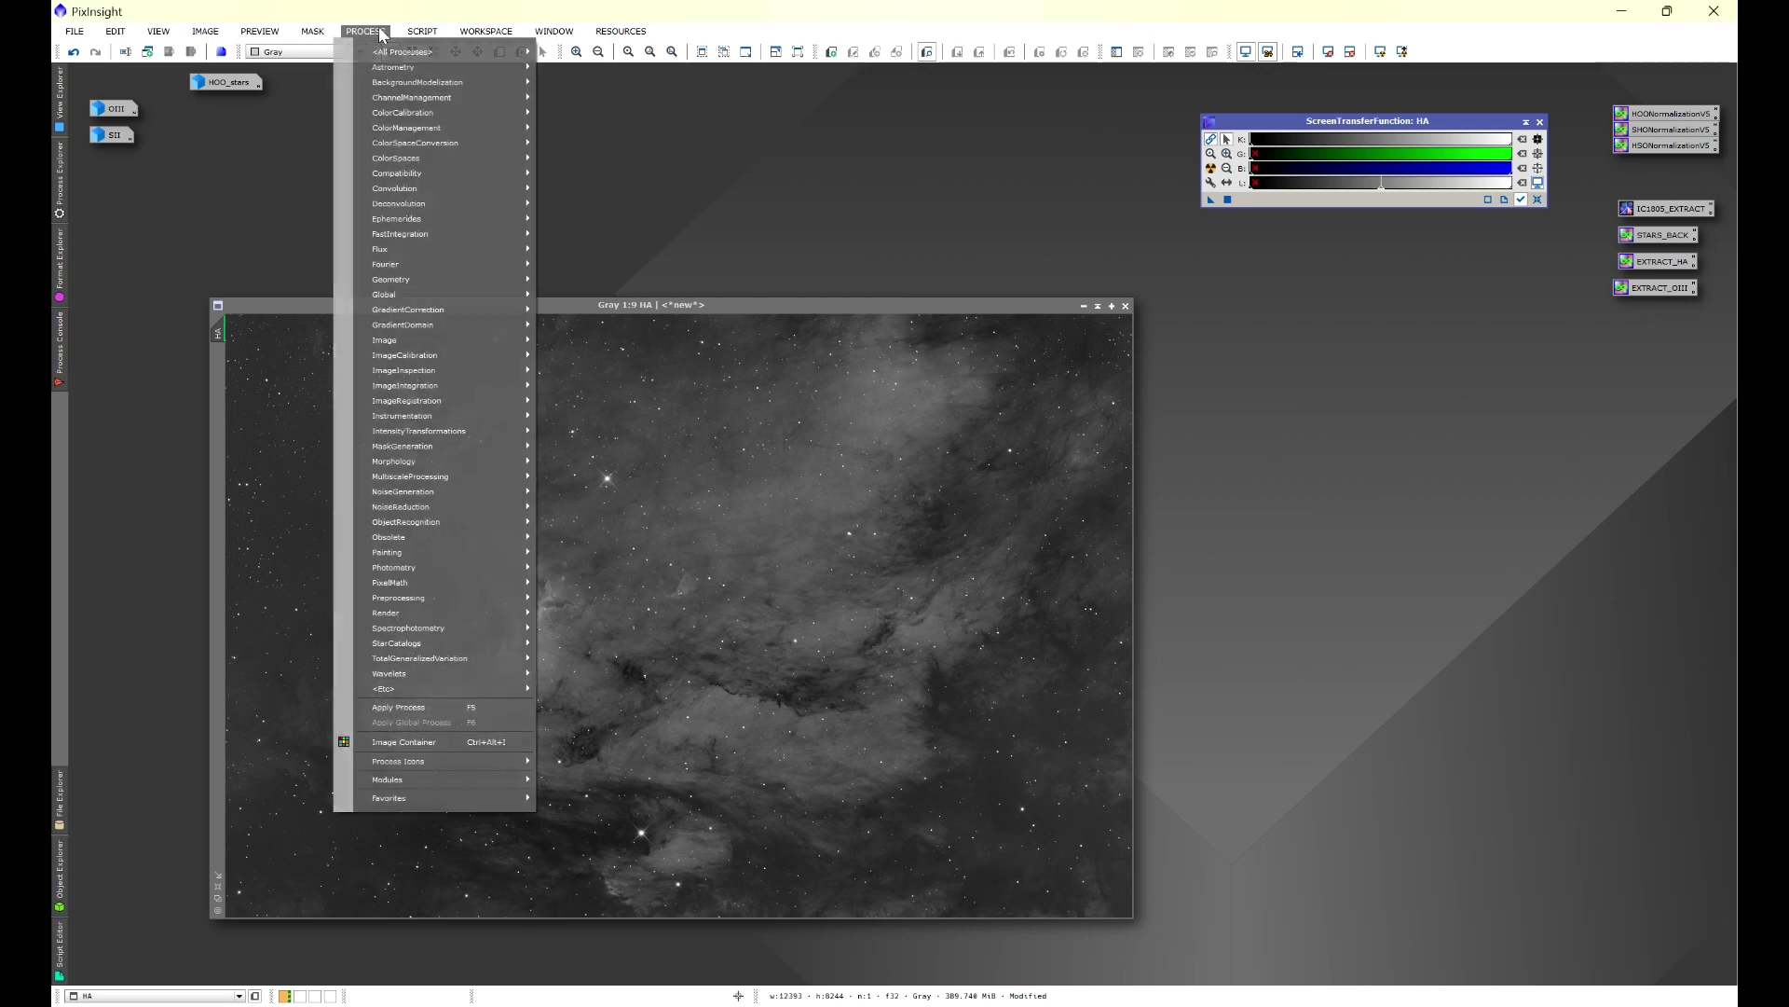
mouse_move(400, 58)
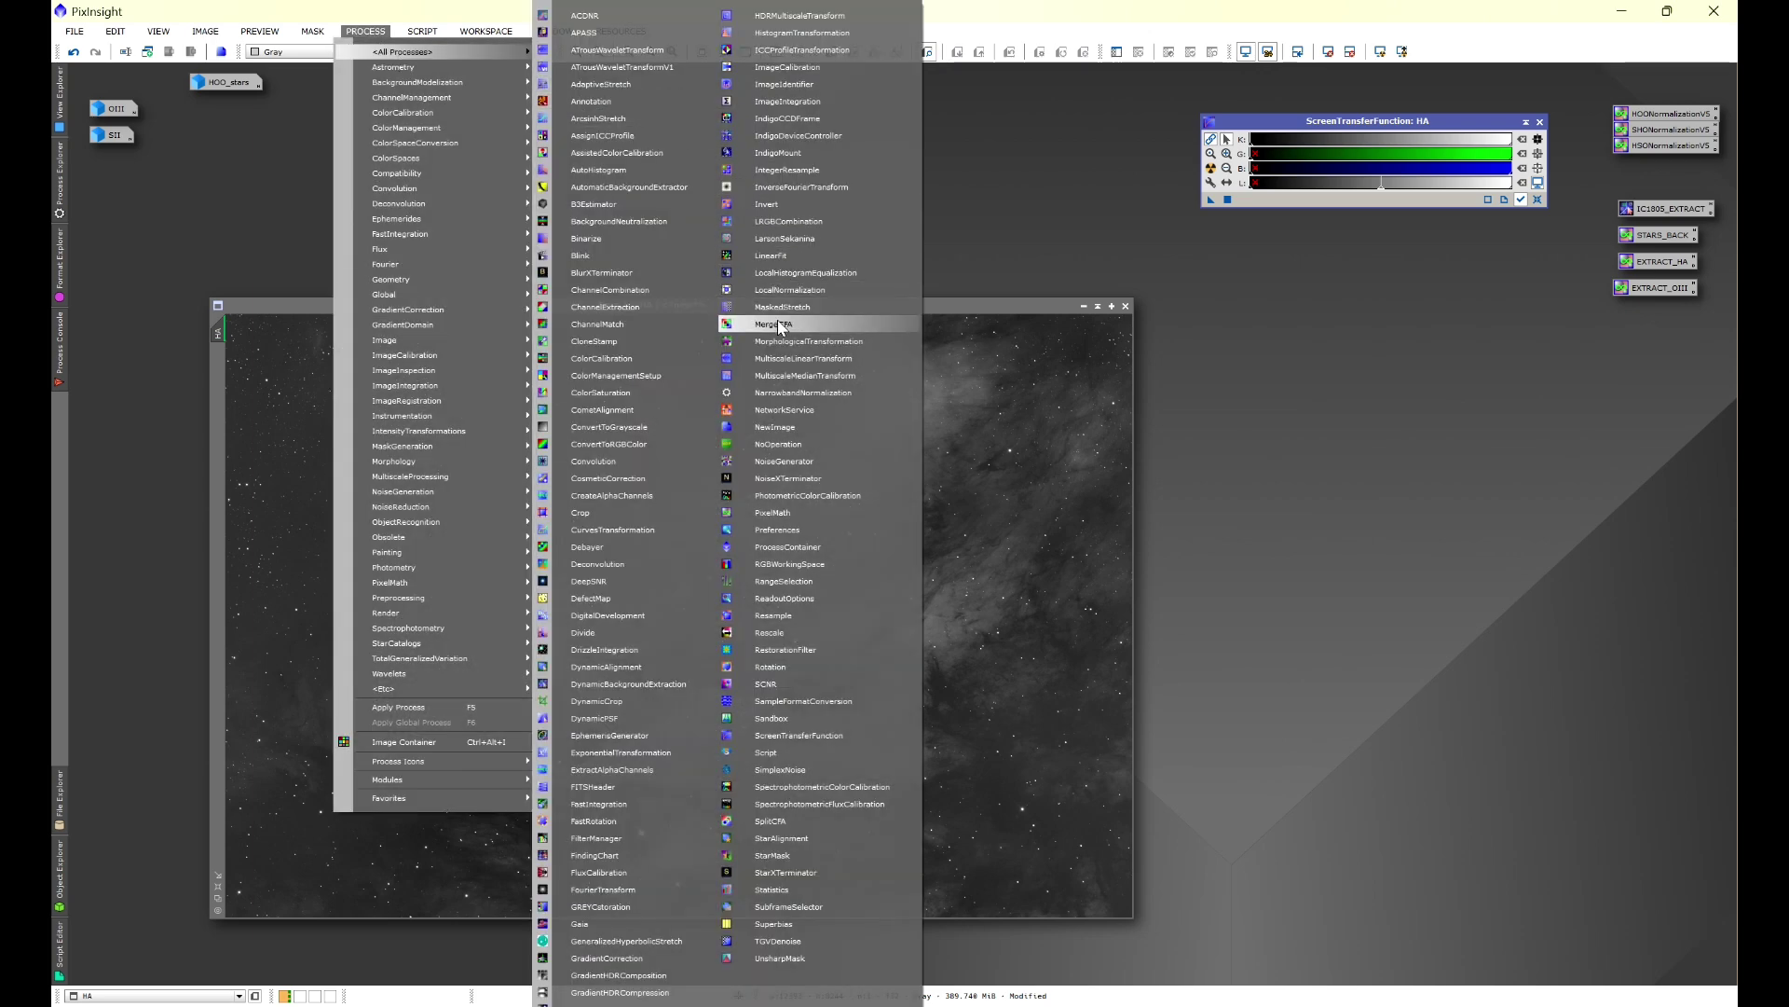
left_click(813, 478)
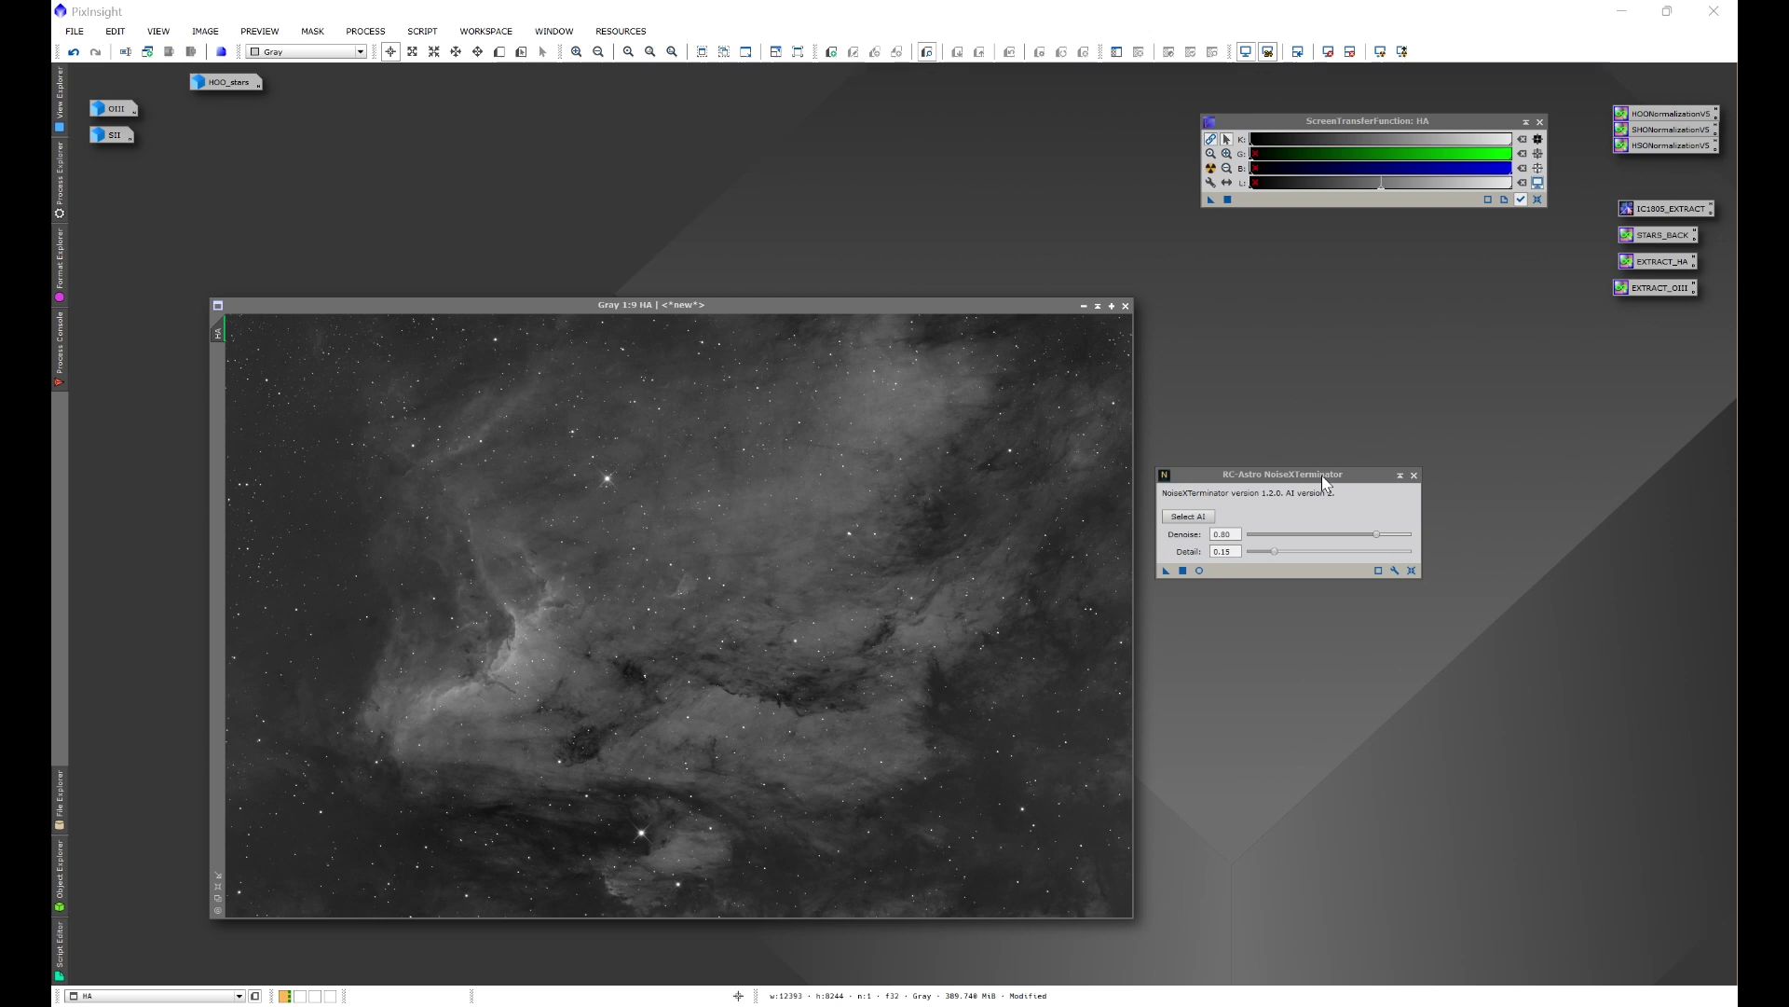
scroll(896, 537, "up", 7)
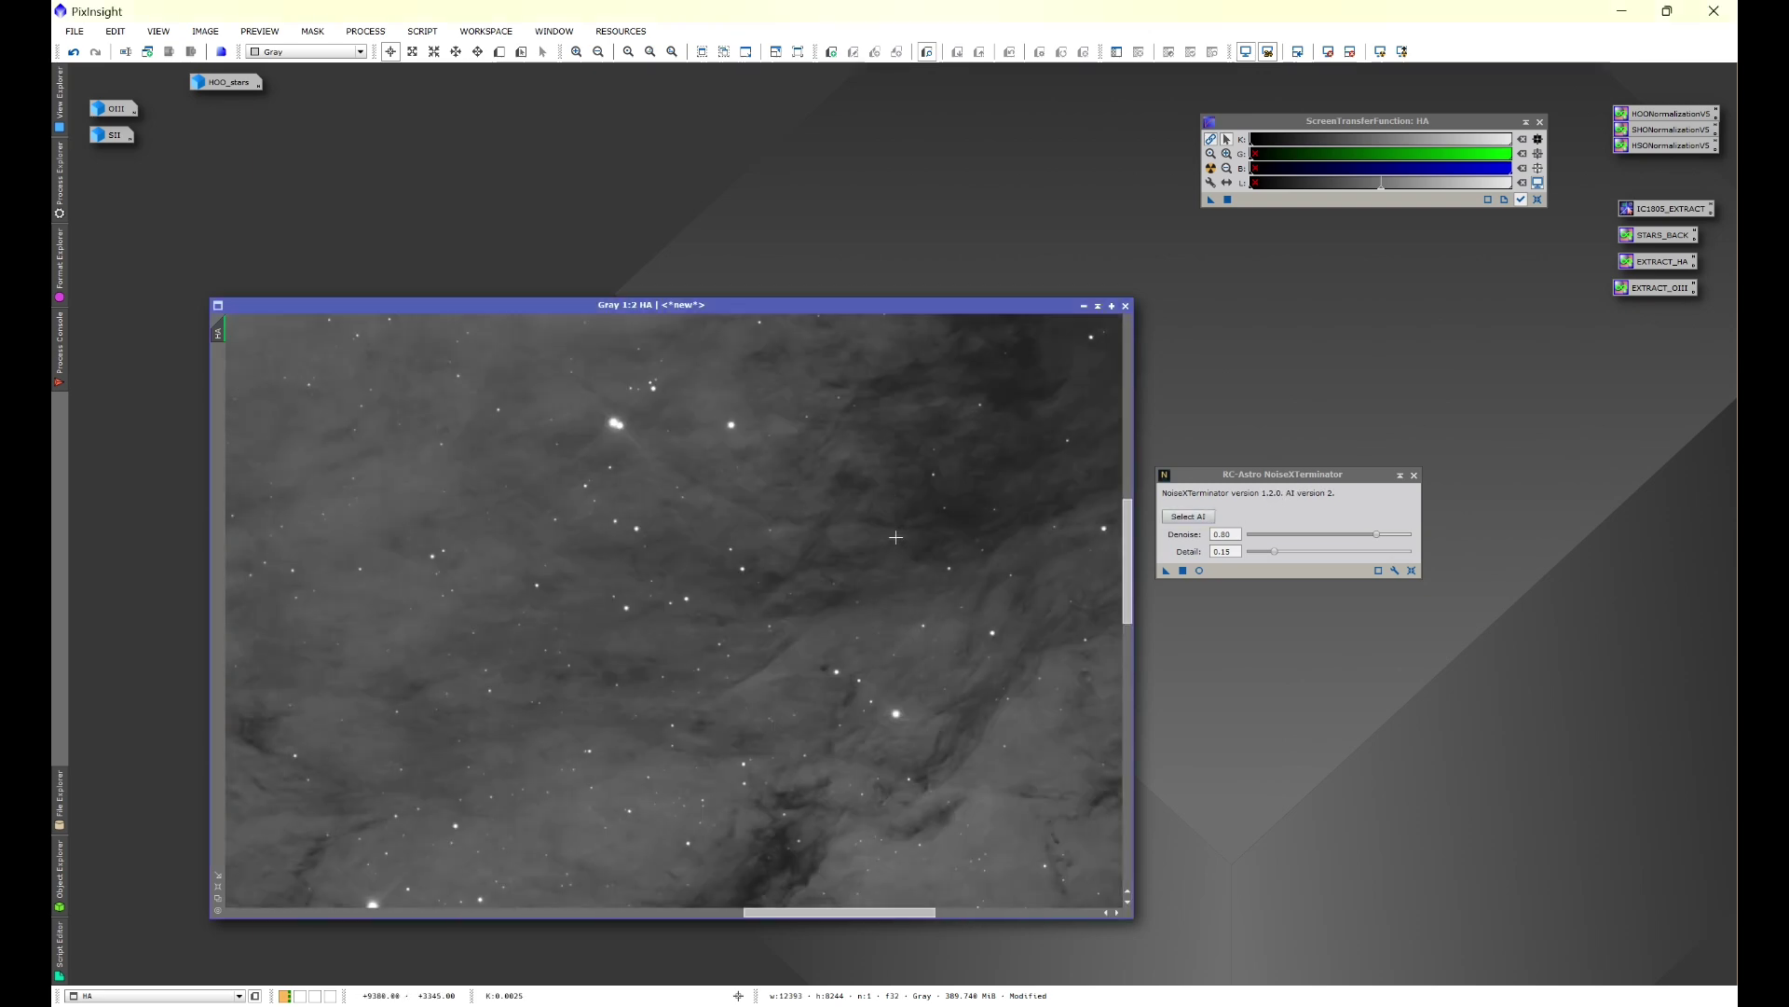
scroll(896, 537, "up", 4)
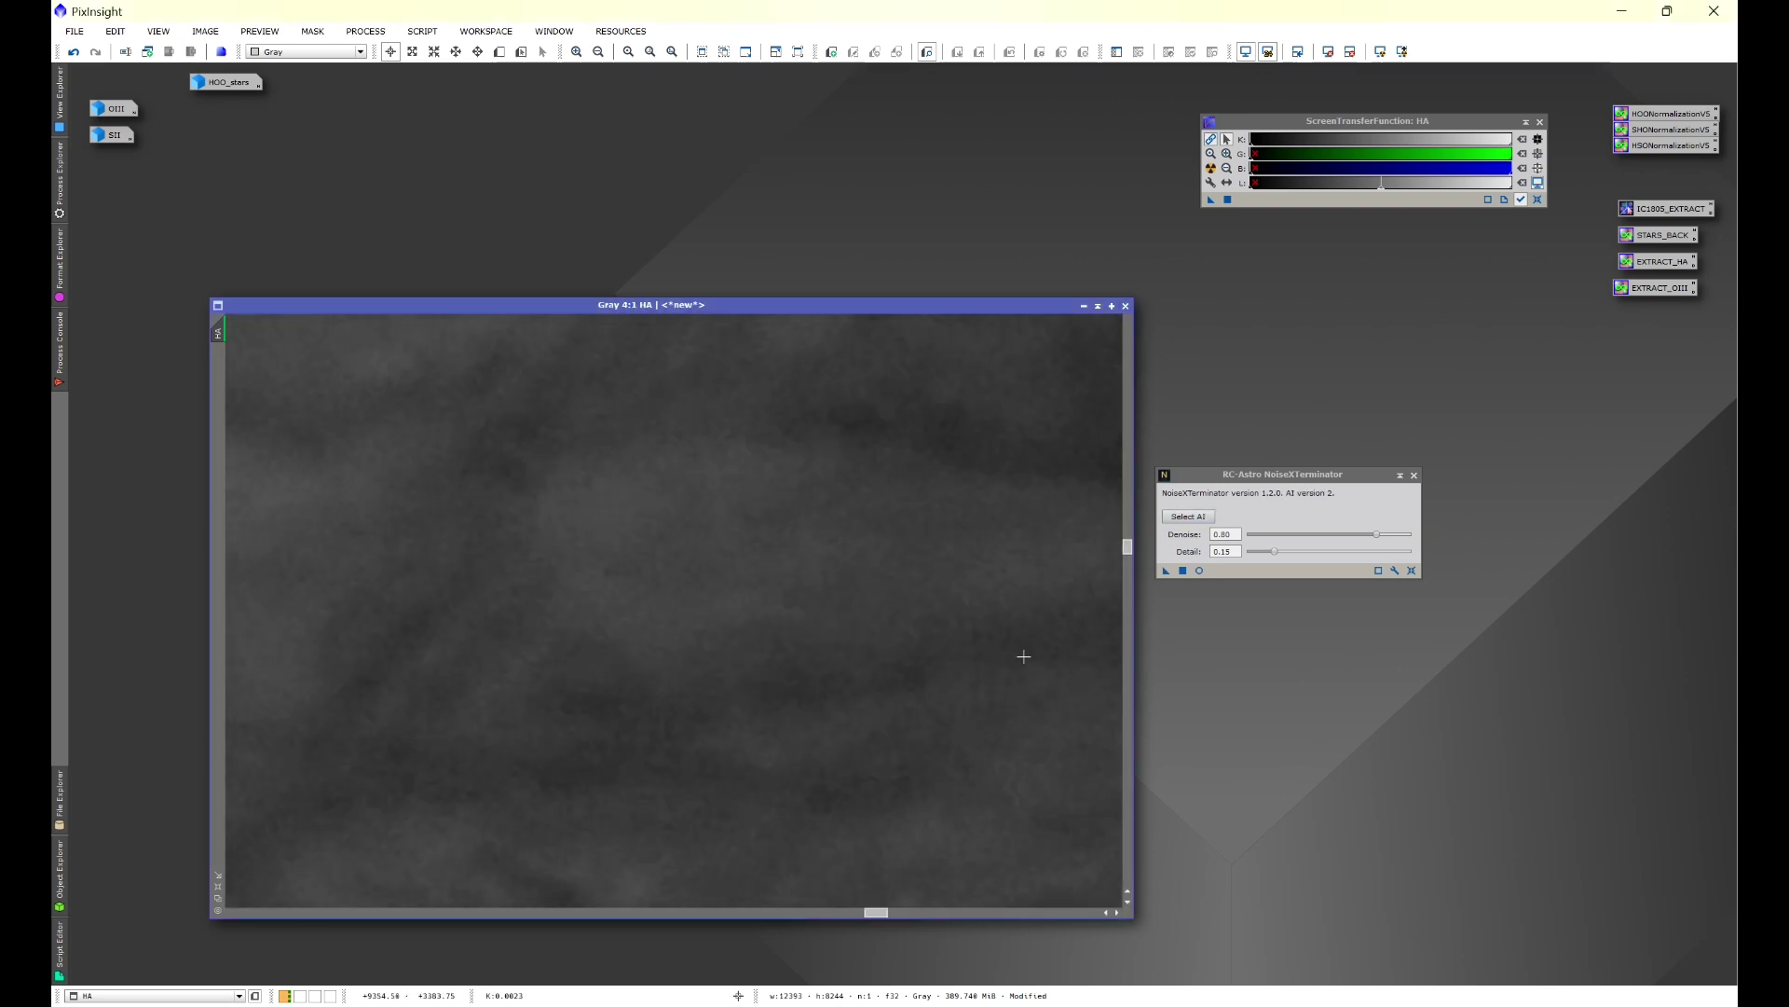
left_click(1230, 534)
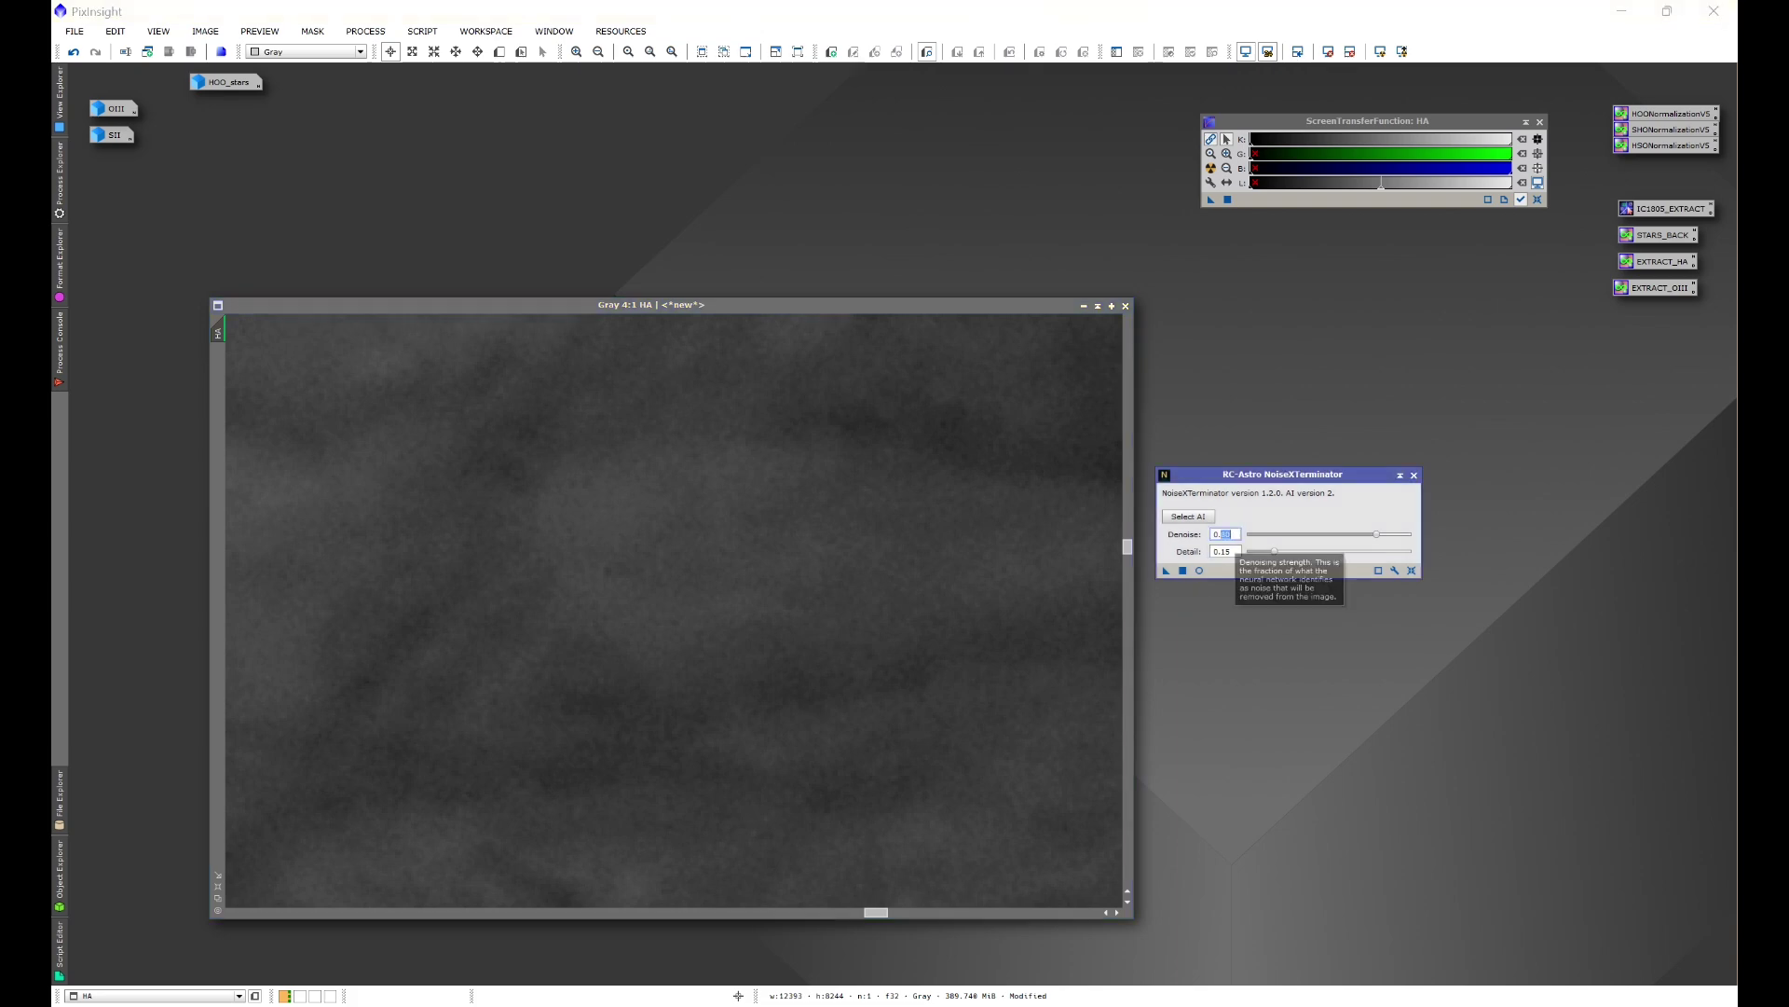
type("6")
left_click(1232, 554)
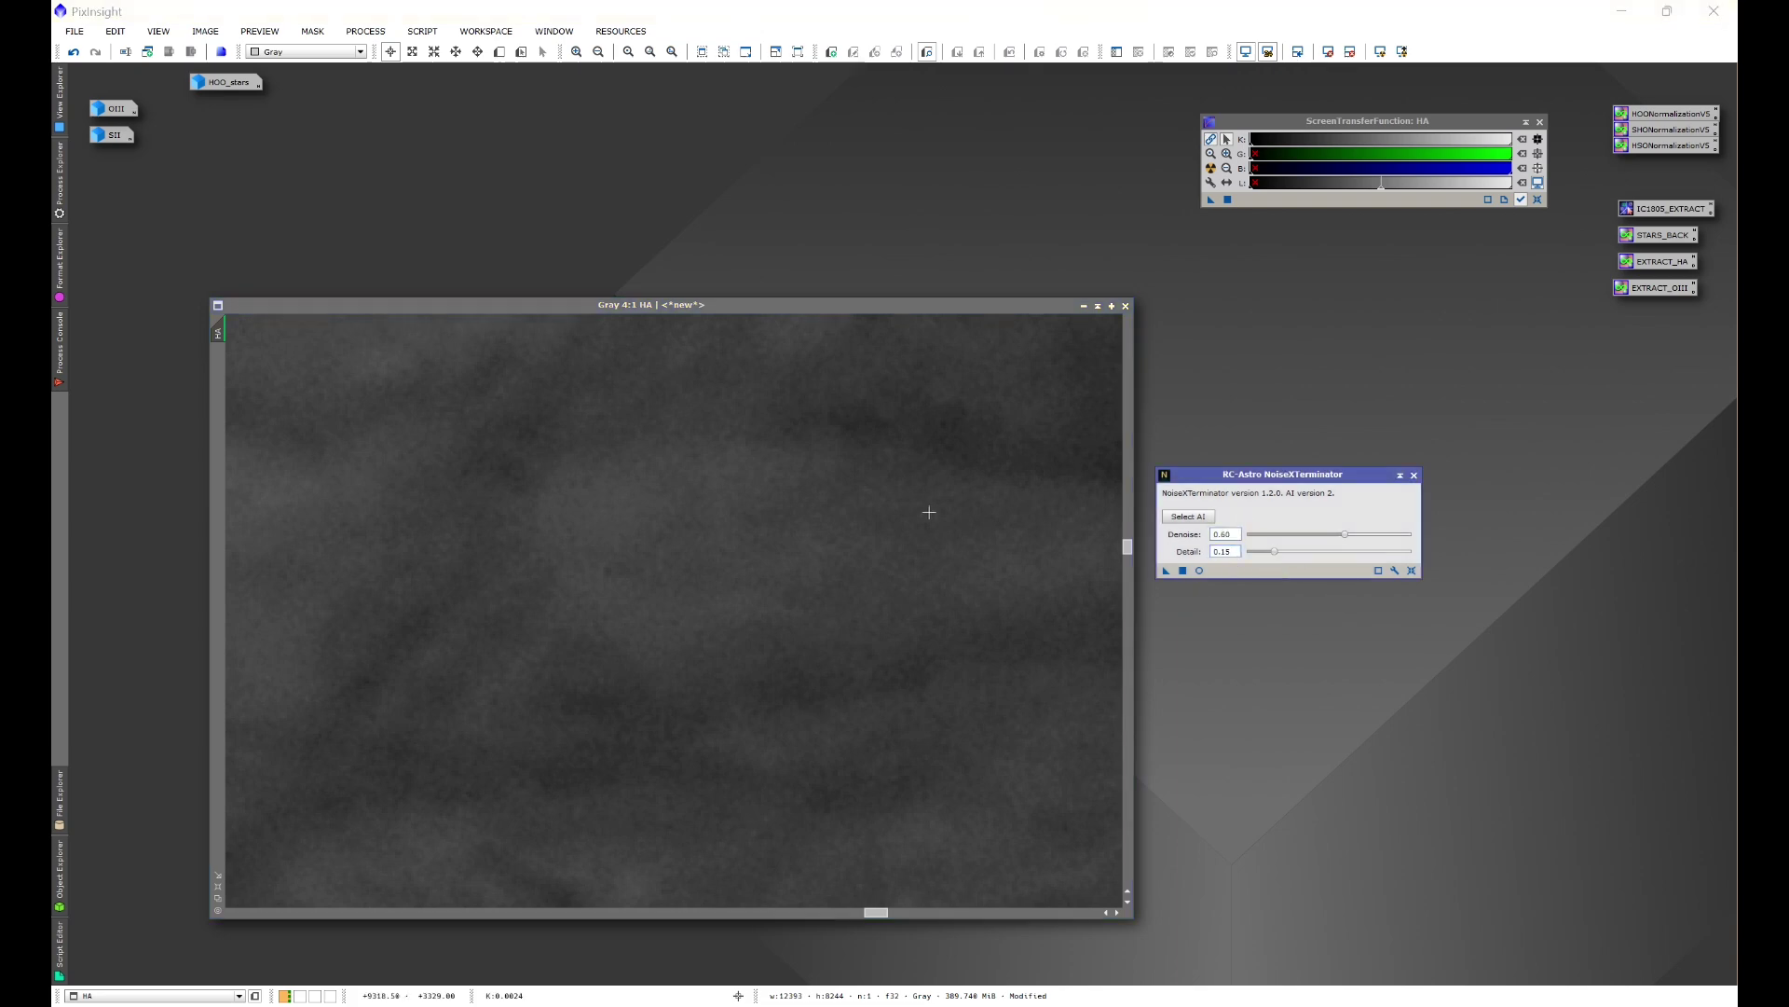
left_click_drag(1166, 569, 893, 633)
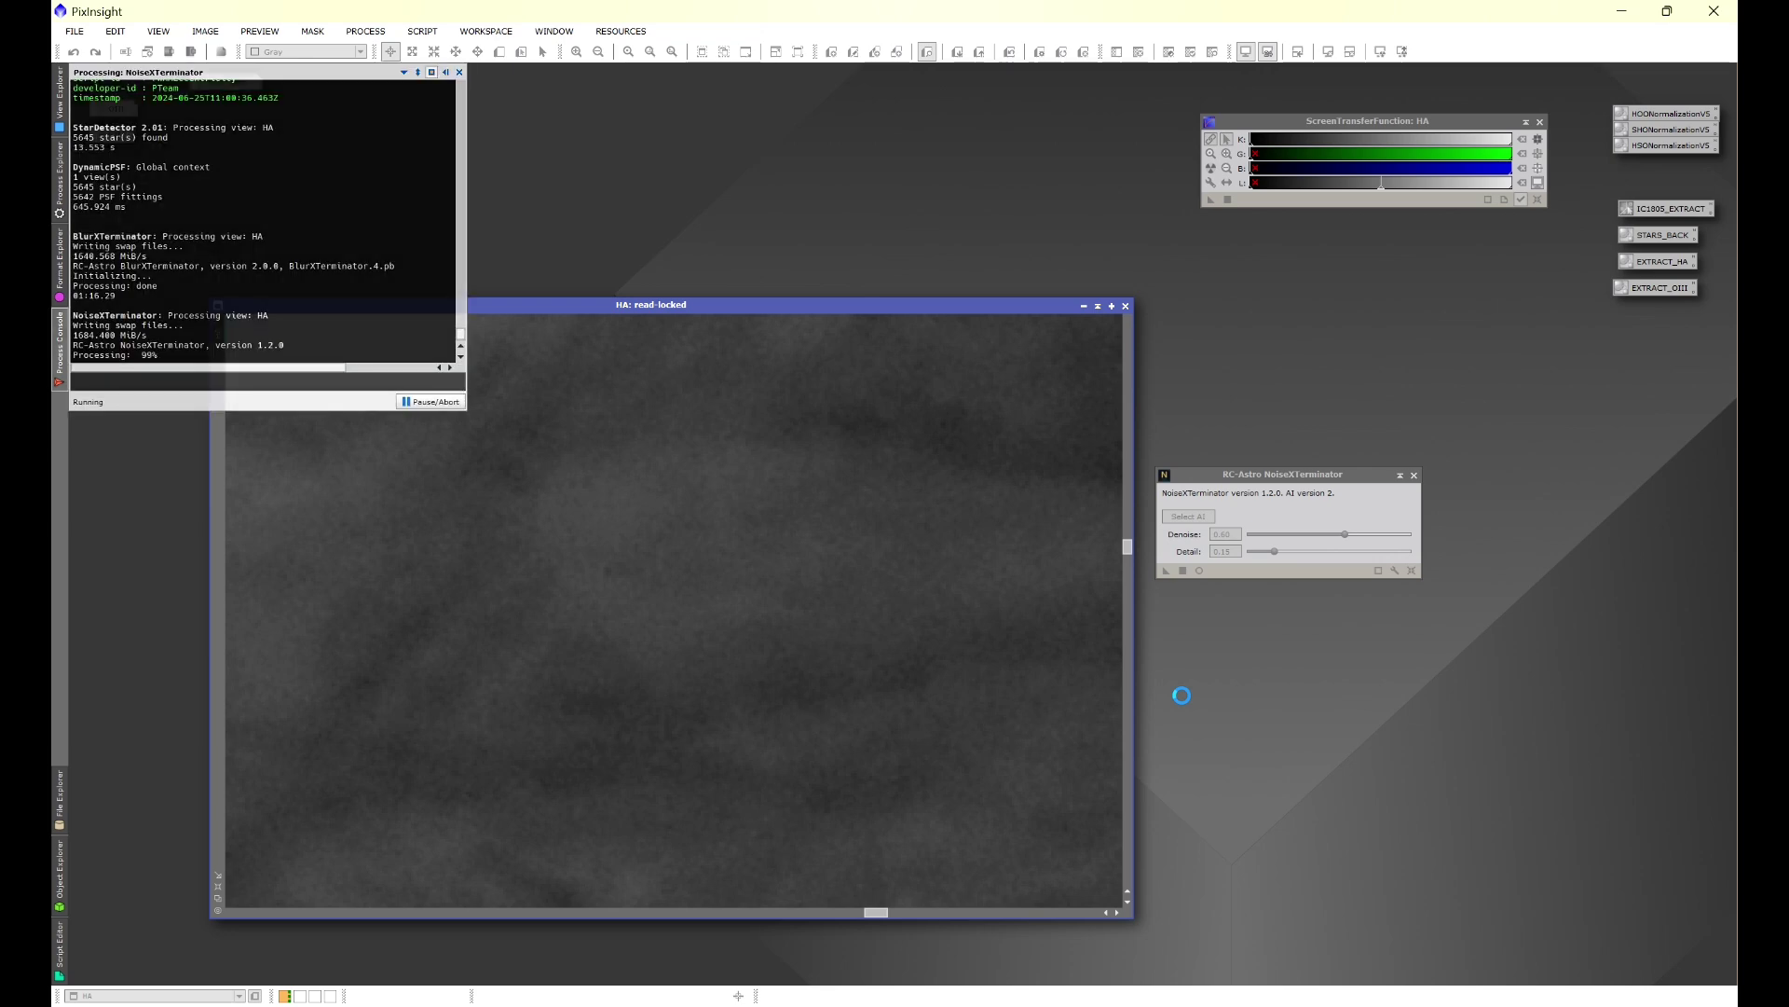
scroll(831, 624, "down", 10)
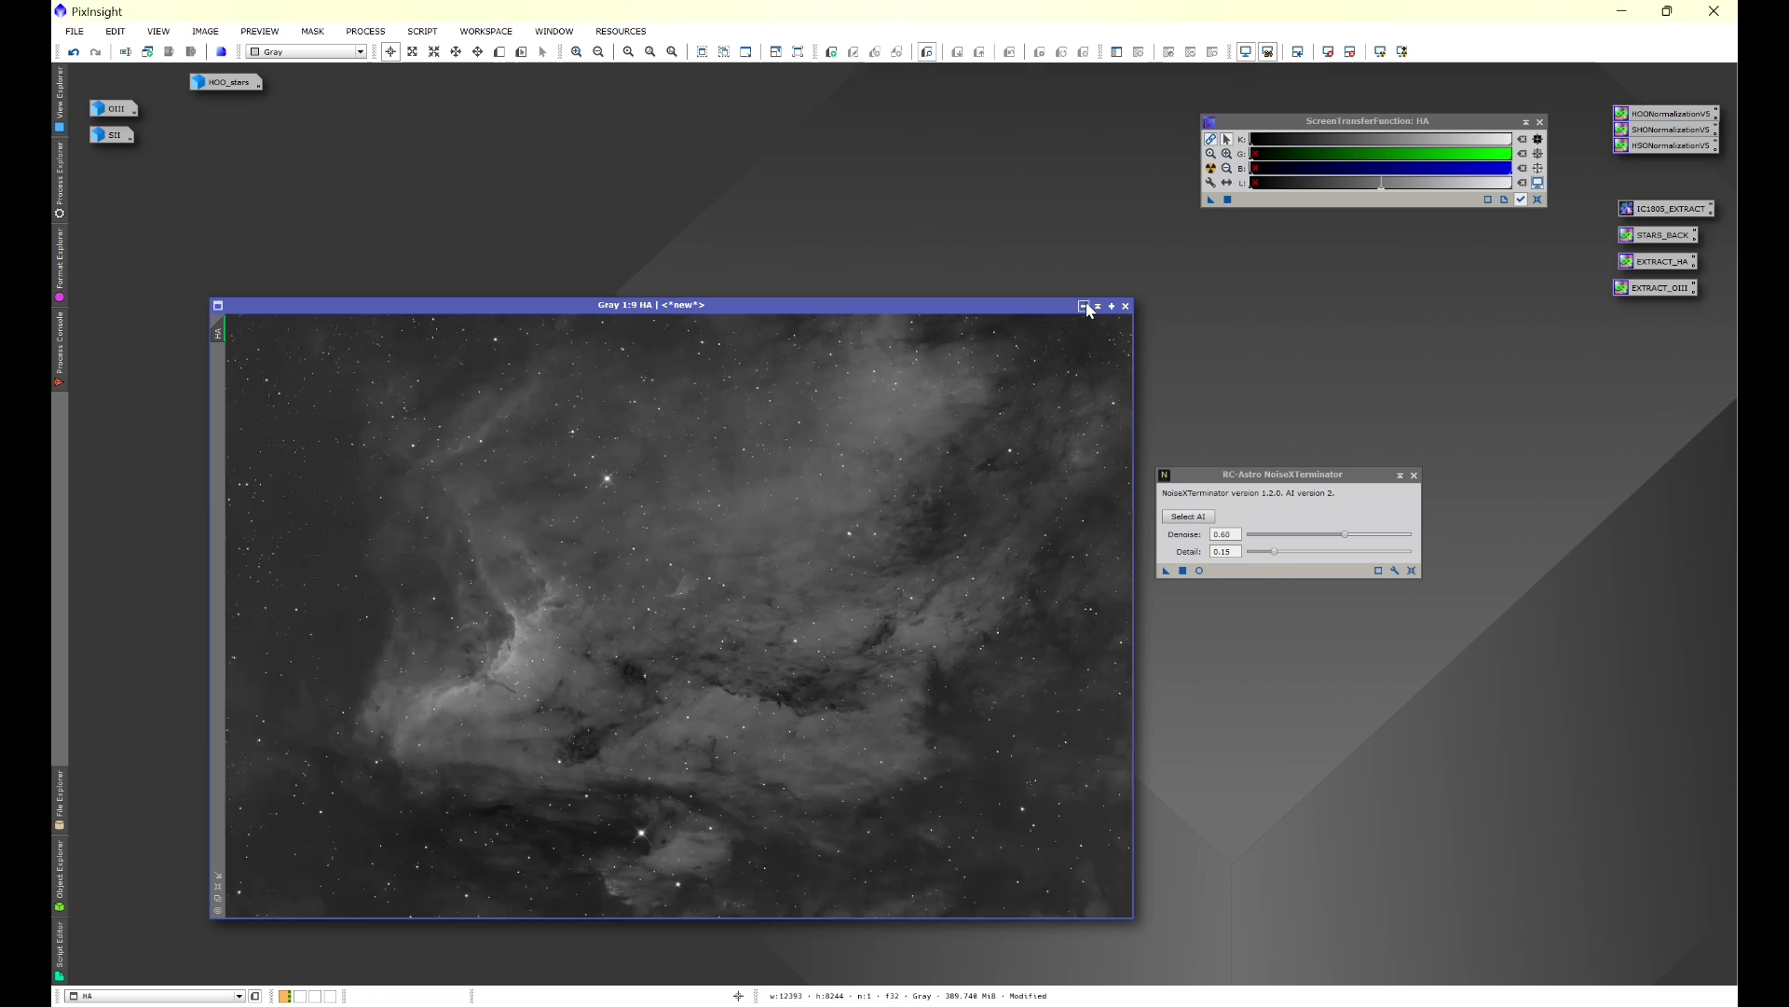
left_click(1084, 306)
Denoise OIII with NoiseXTerminator at Denoise 0.80, then minimize it
double_click(127, 111)
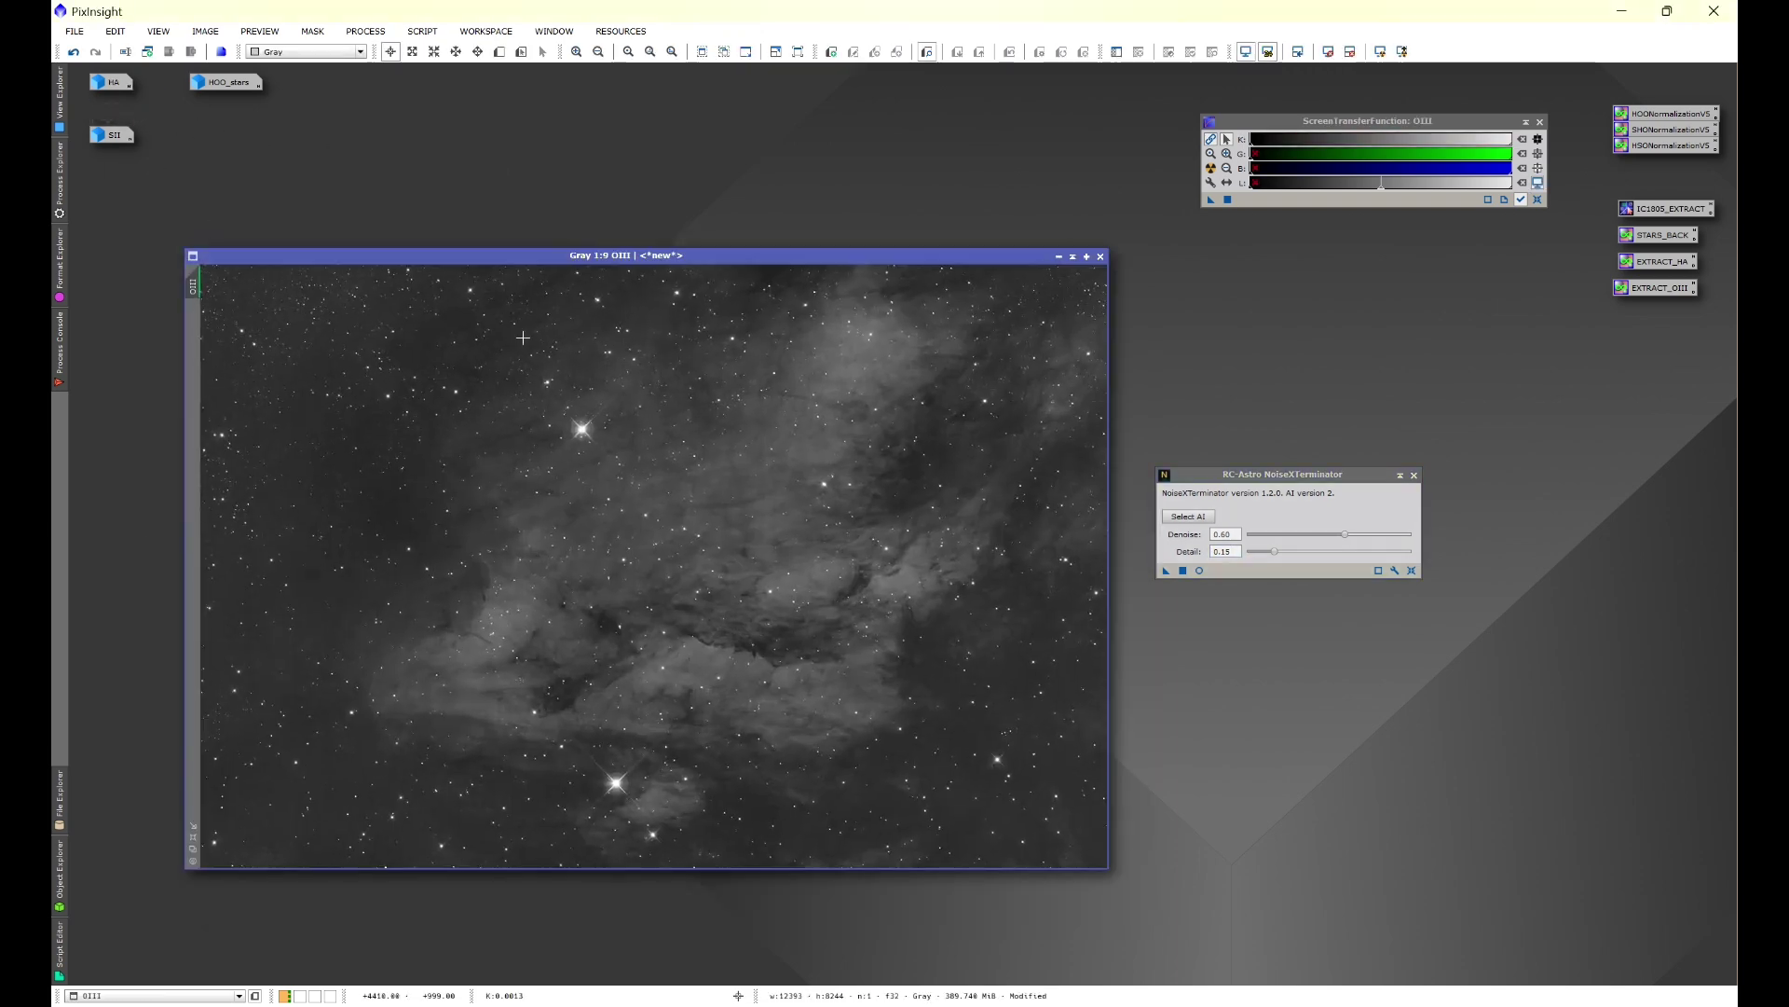
scroll(886, 499, "up", 3)
scroll(886, 499, "up", 5)
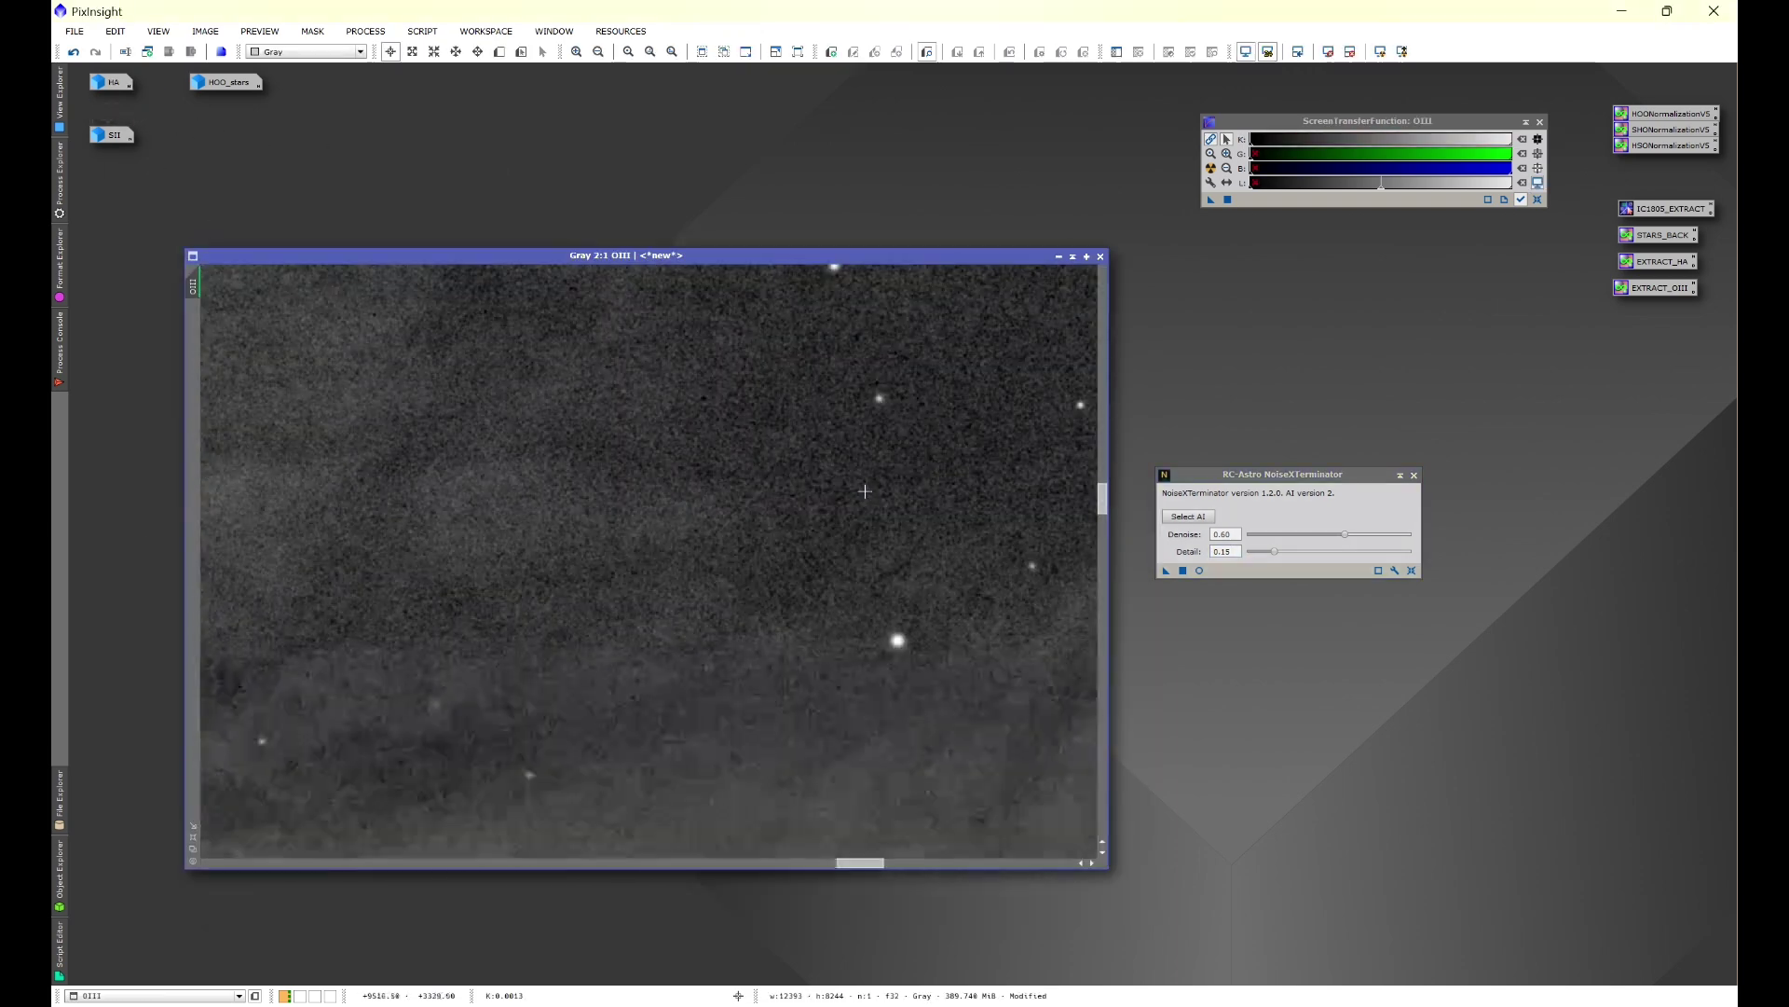
double_click(1224, 534)
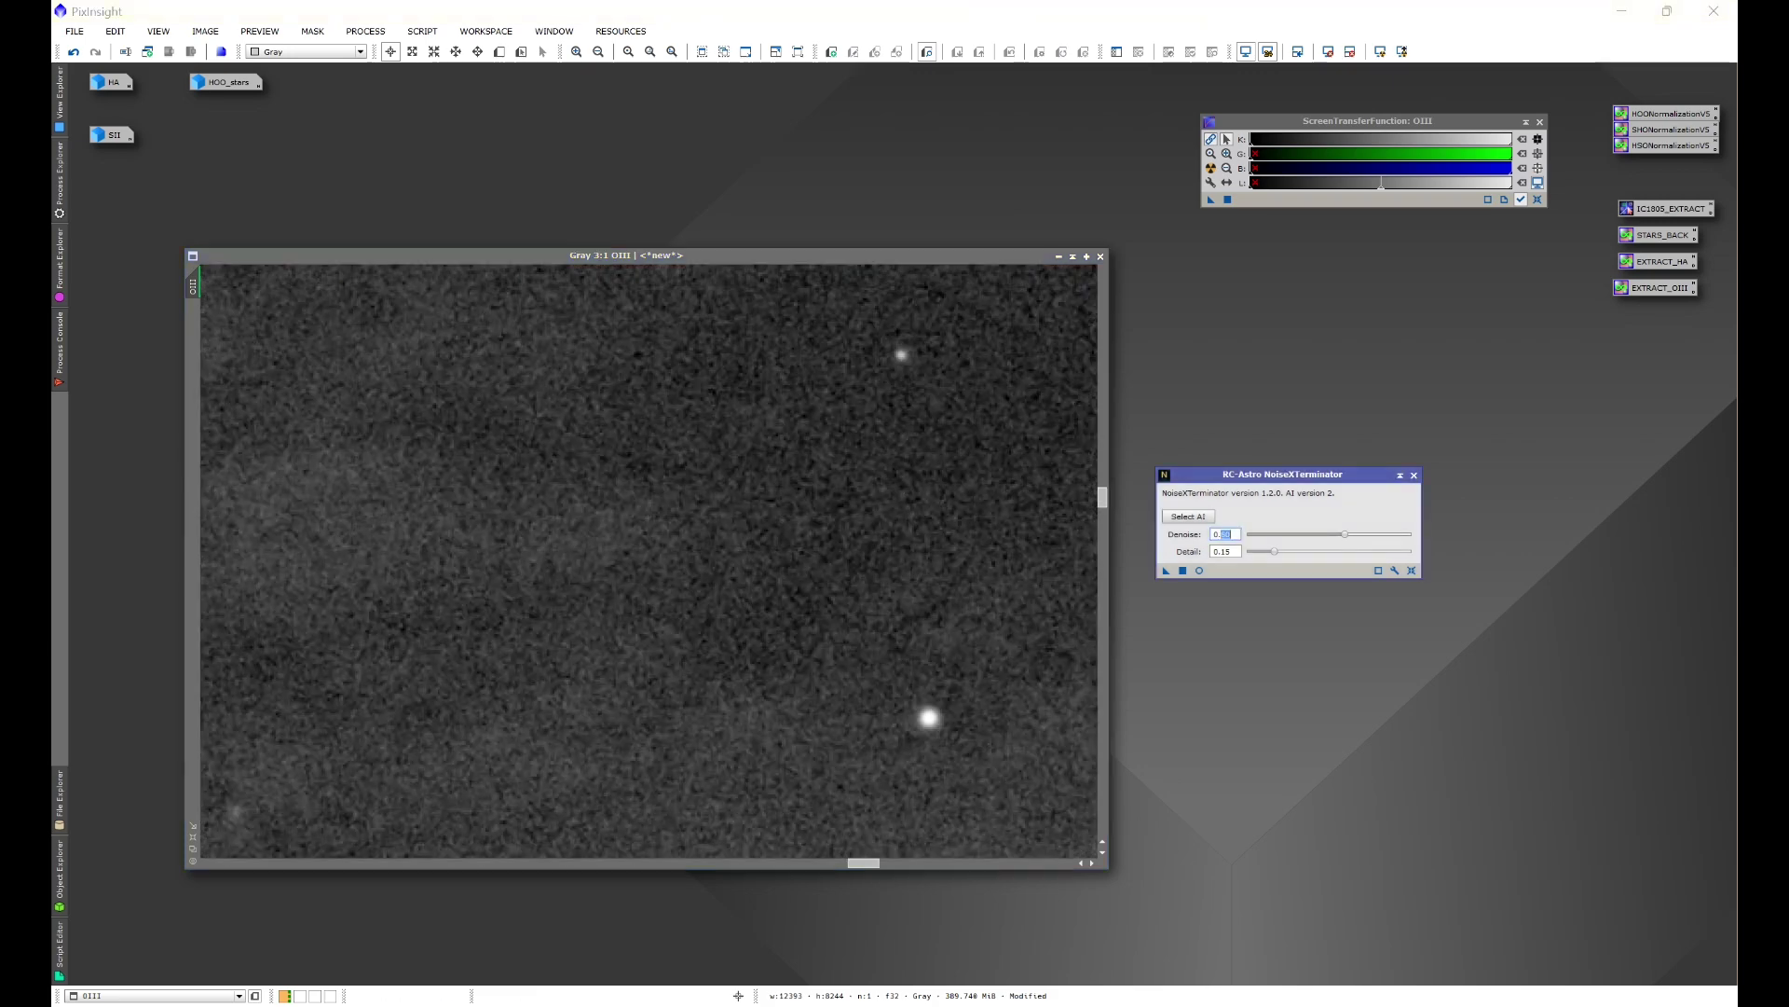
type("80")
key("Tab")
left_click(1166, 571)
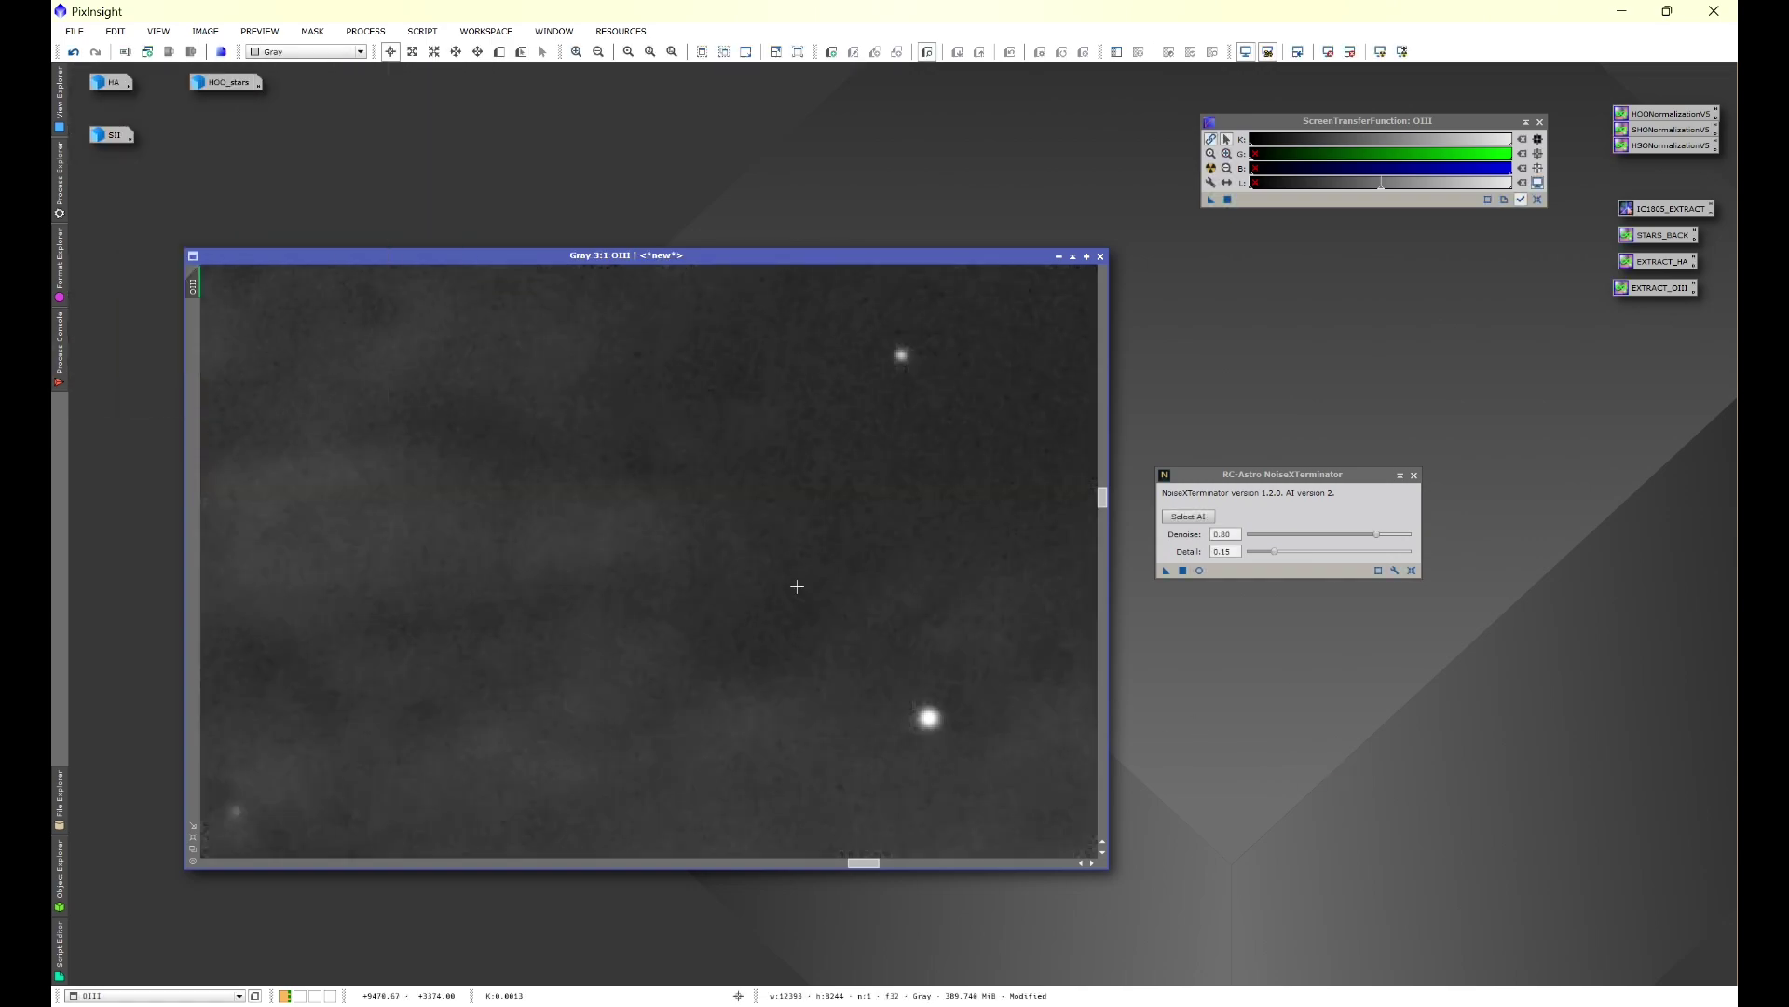
scroll(794, 587, "down", 5)
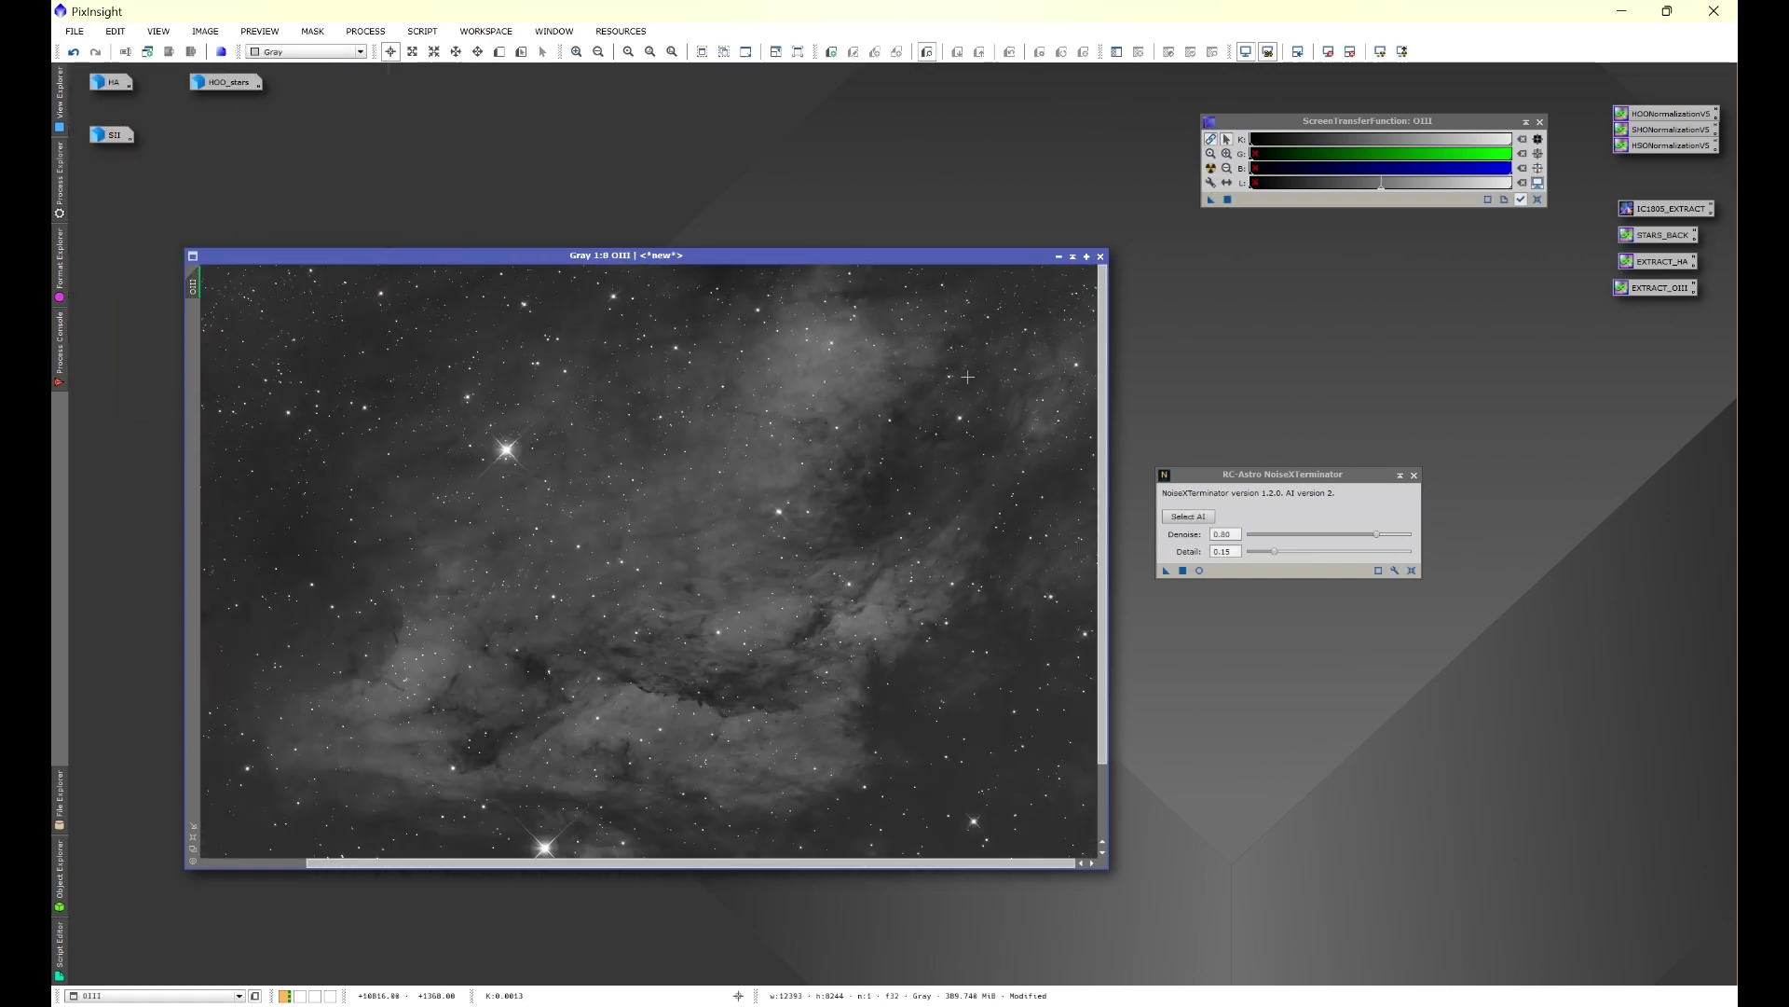
left_click(1059, 255)
Denoise SII with the same 0.80 setting and close NoiseXTerminator
double_click(121, 140)
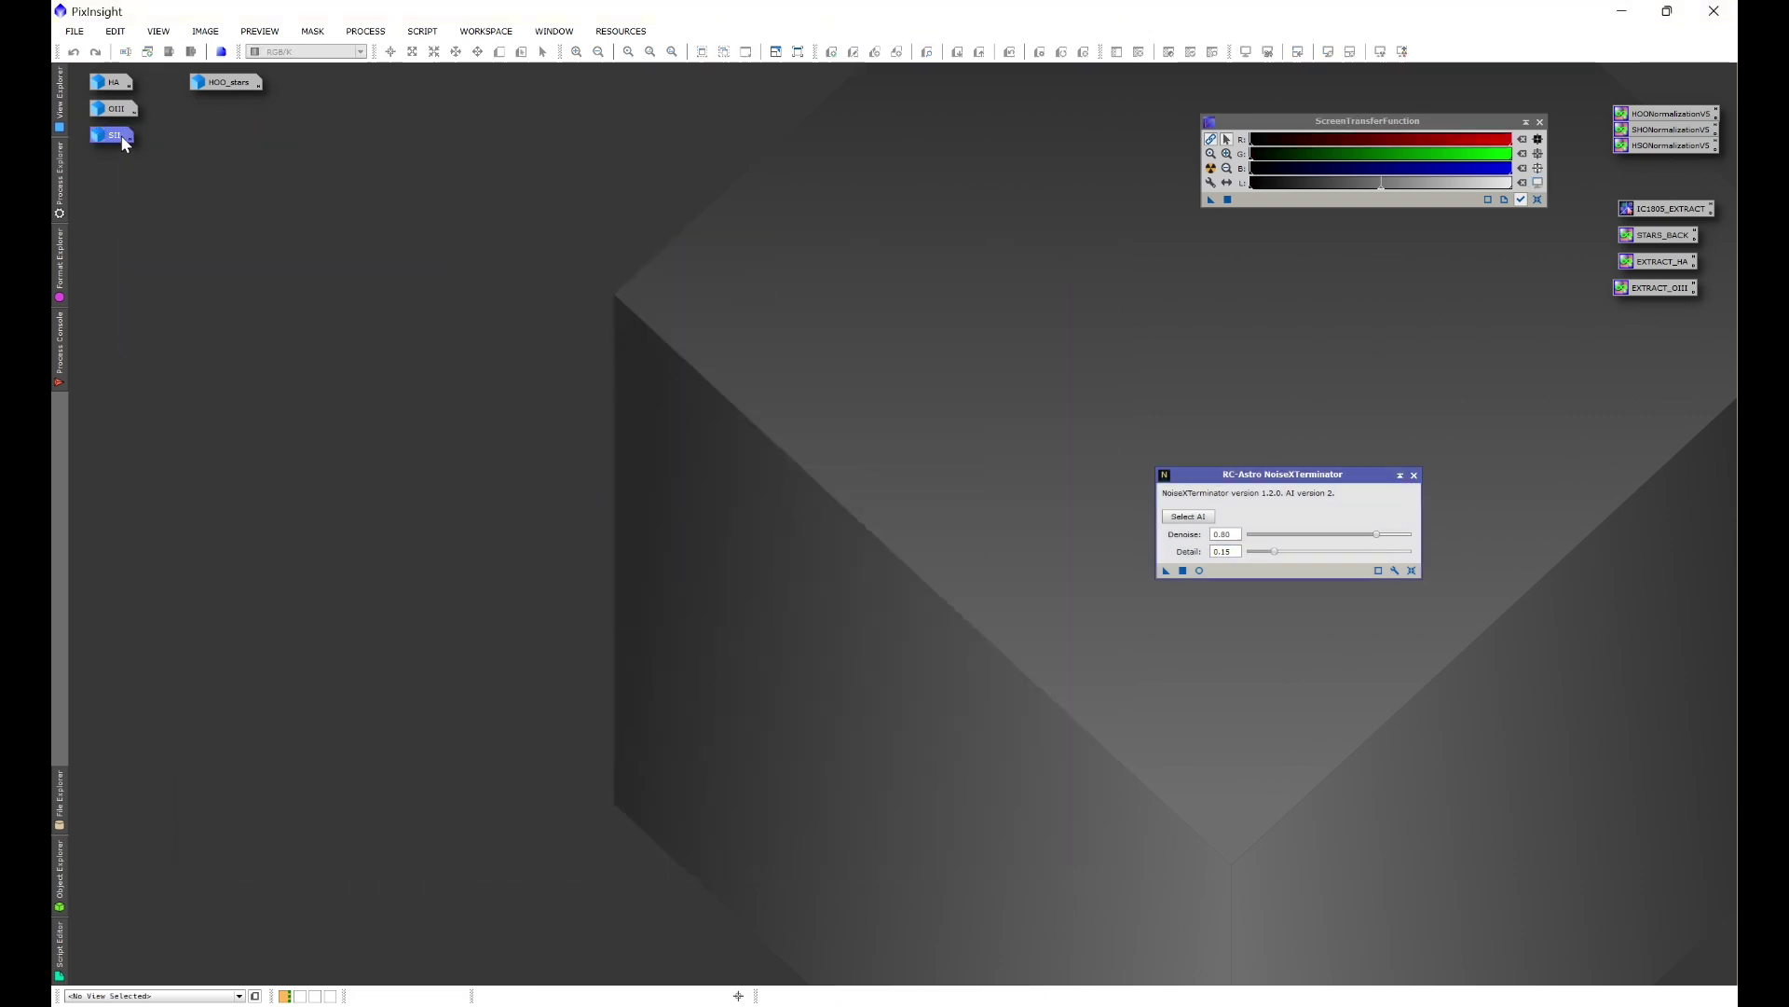
scroll(802, 446, "up", 11)
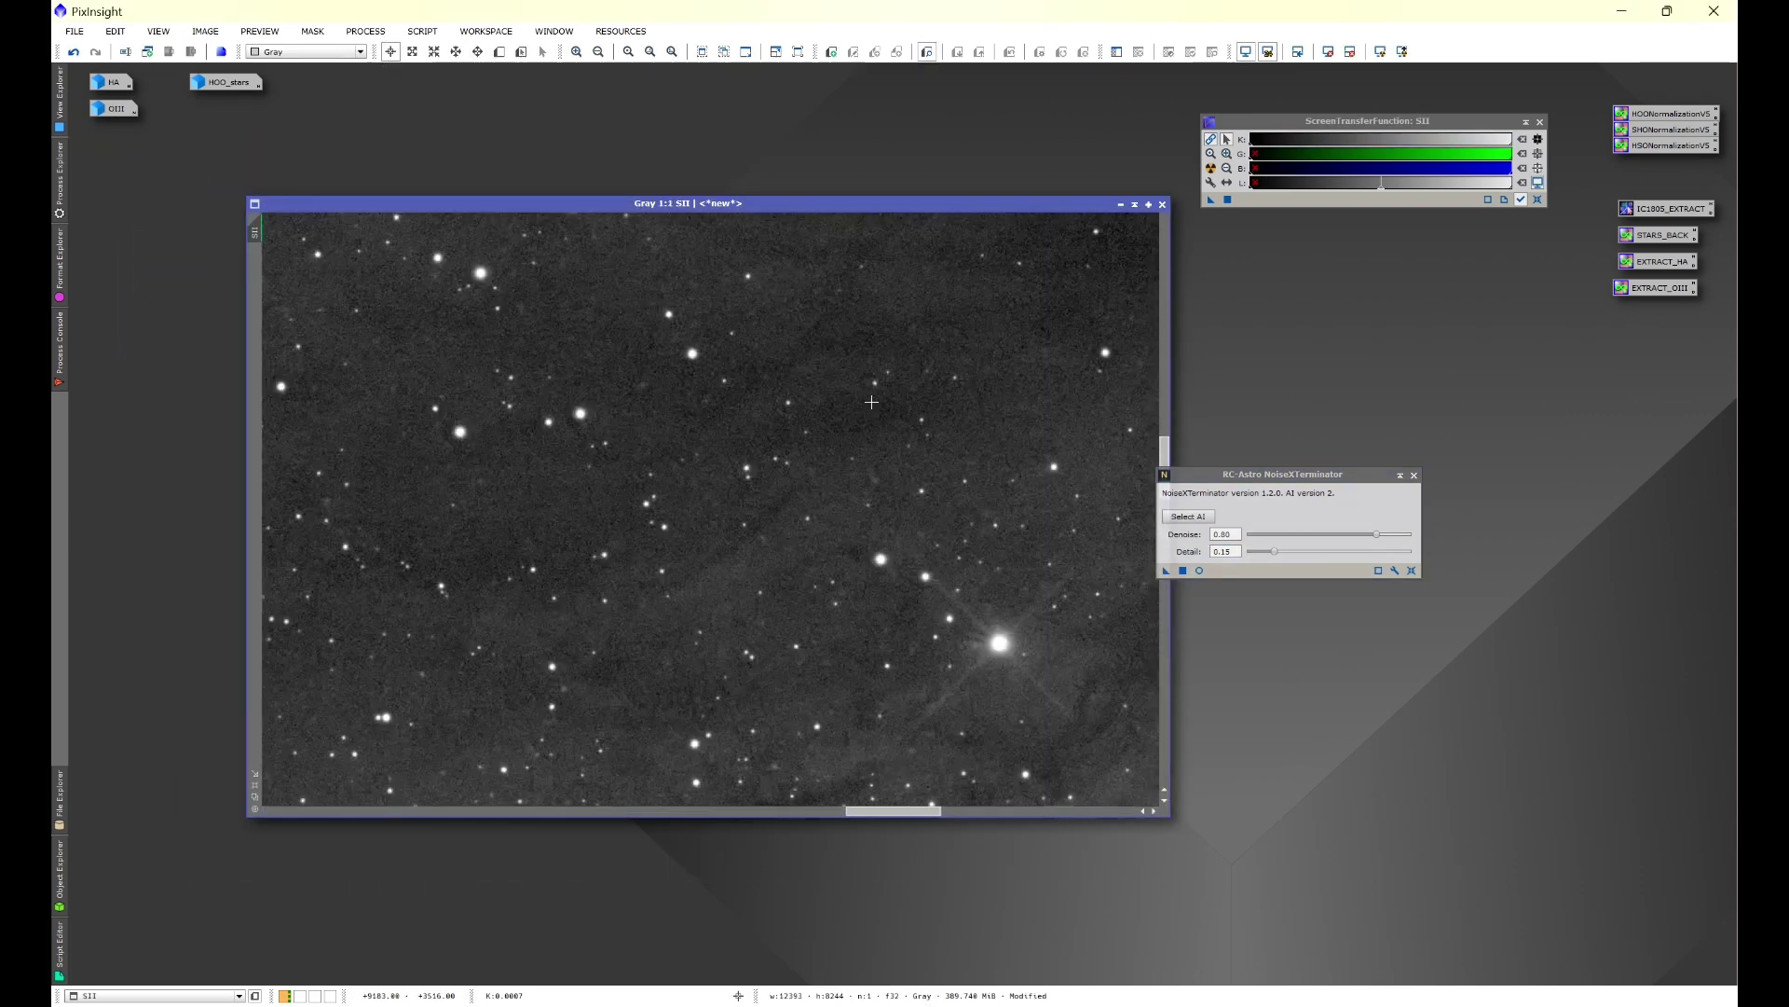
left_click(1183, 570)
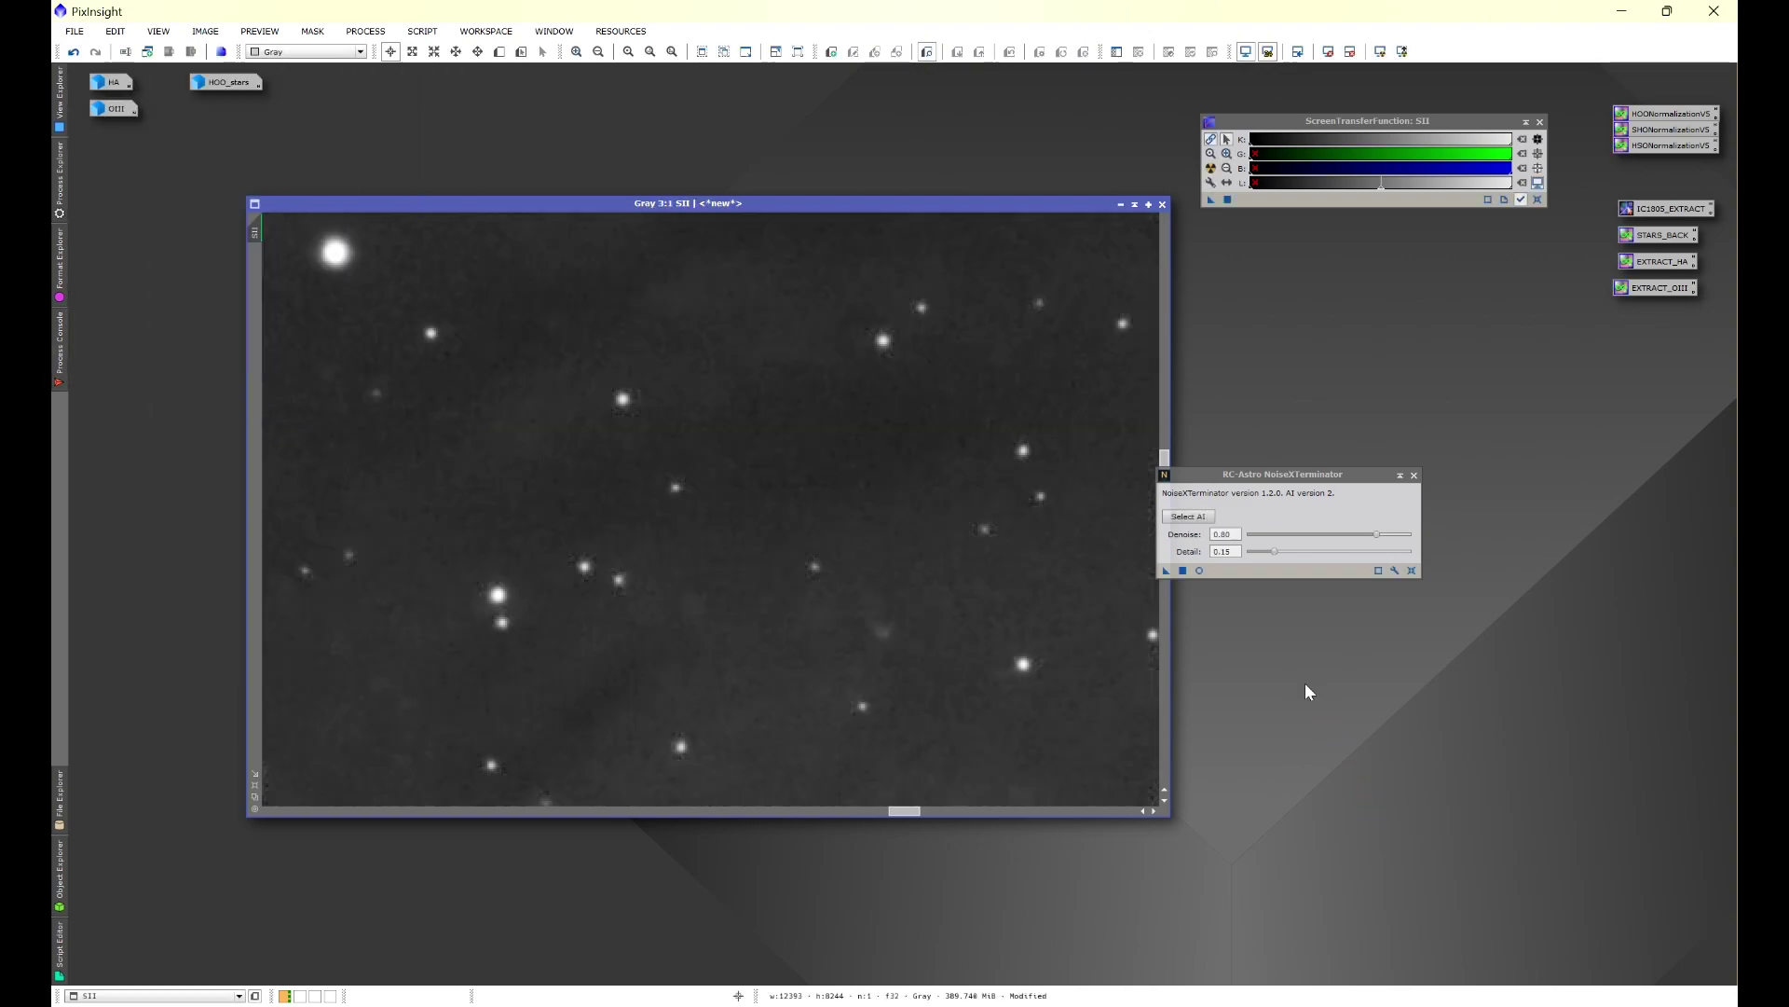
scroll(995, 561, "down", 10)
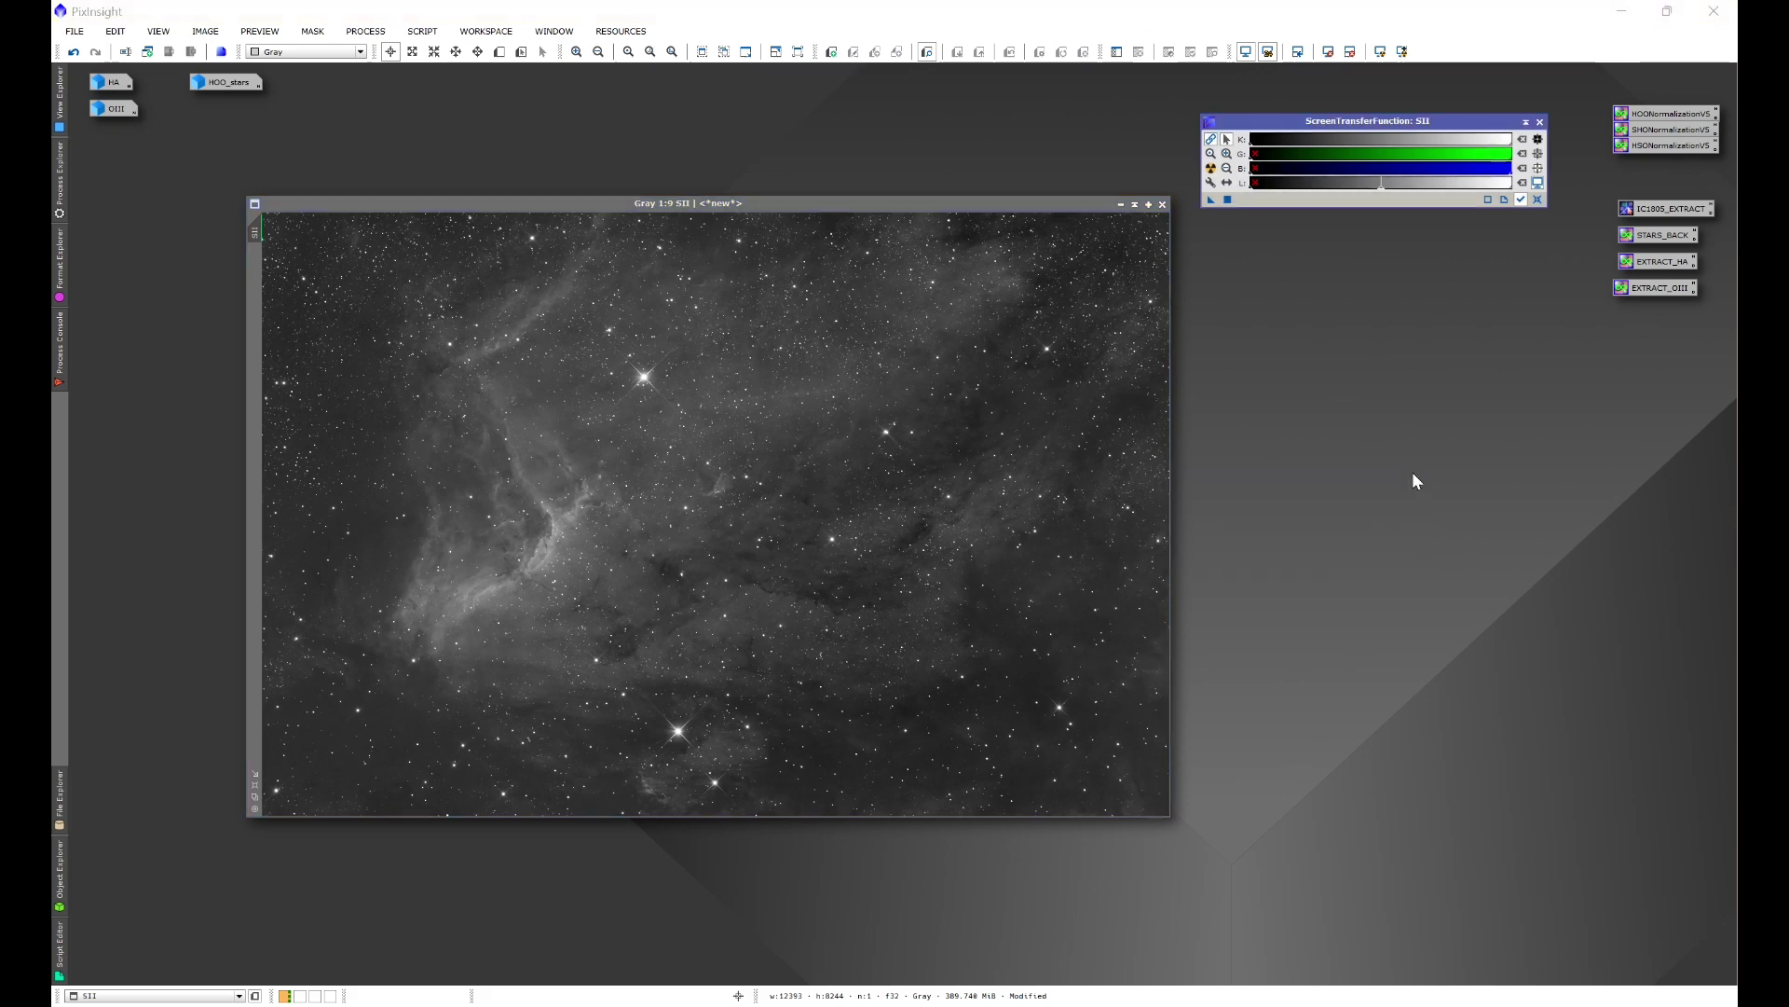
left_click(1414, 474)
left_click(366, 31)
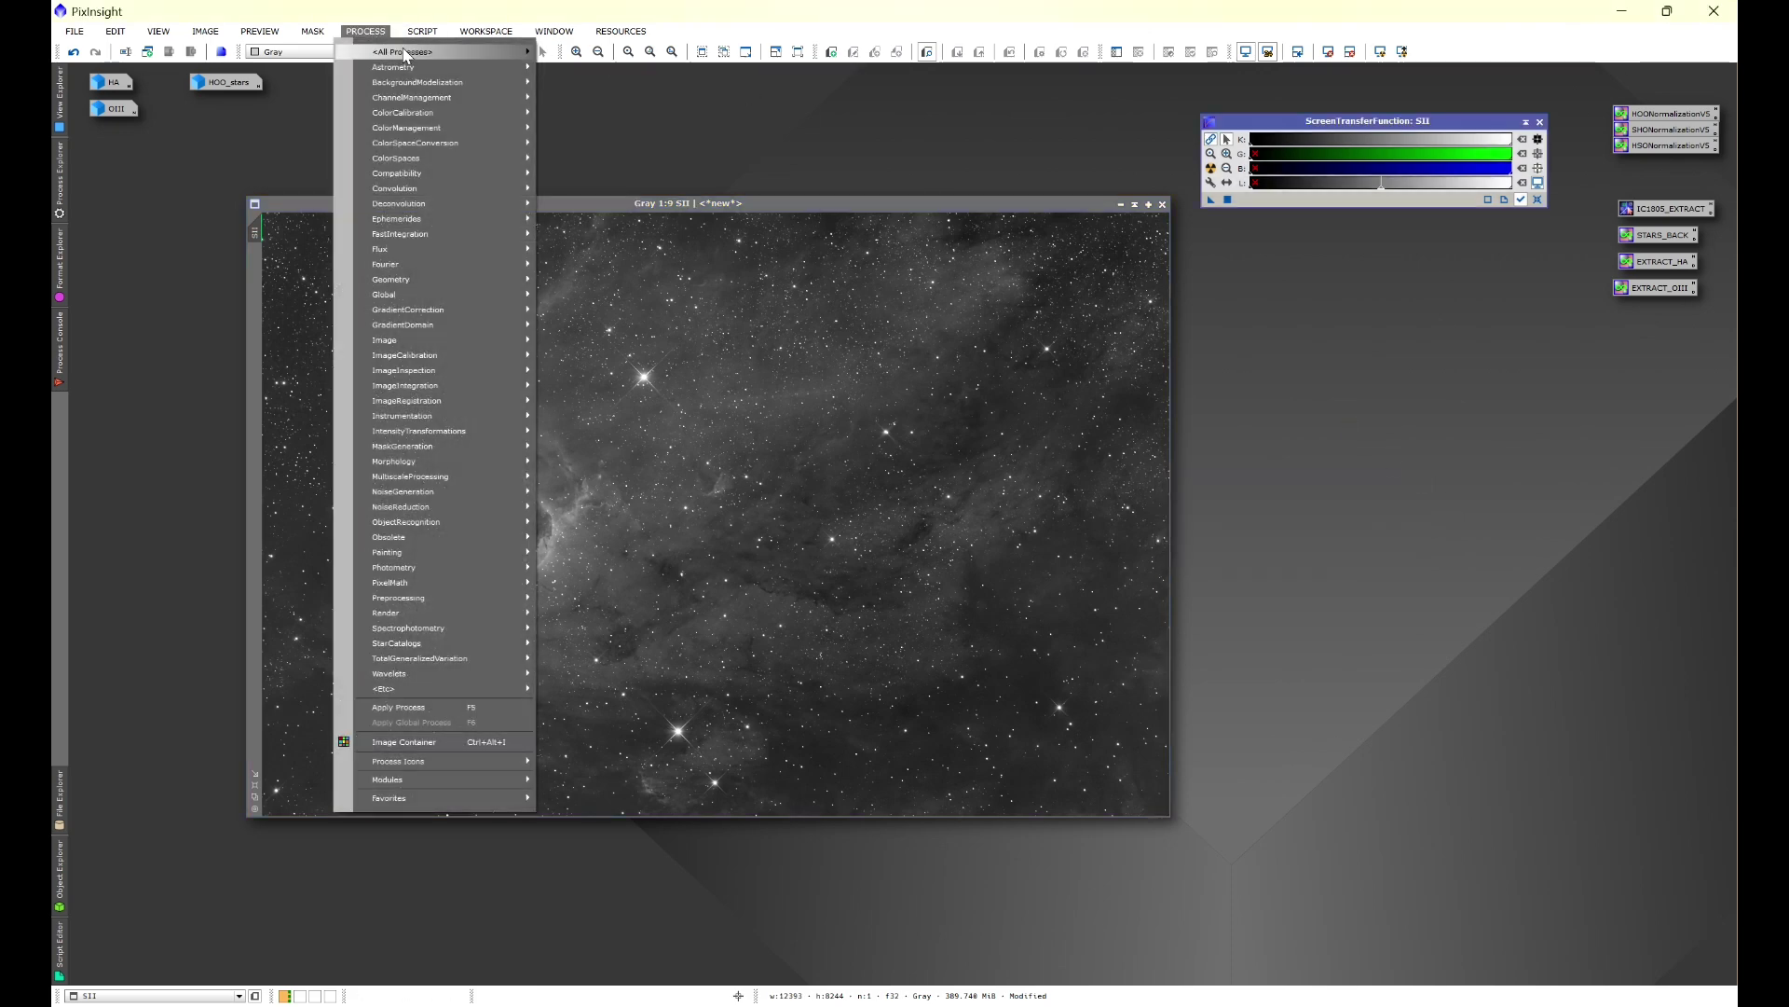
Remove stars from SII with StarXTerminator, then iconize SII and its SII_stars image
mouse_move(405, 54)
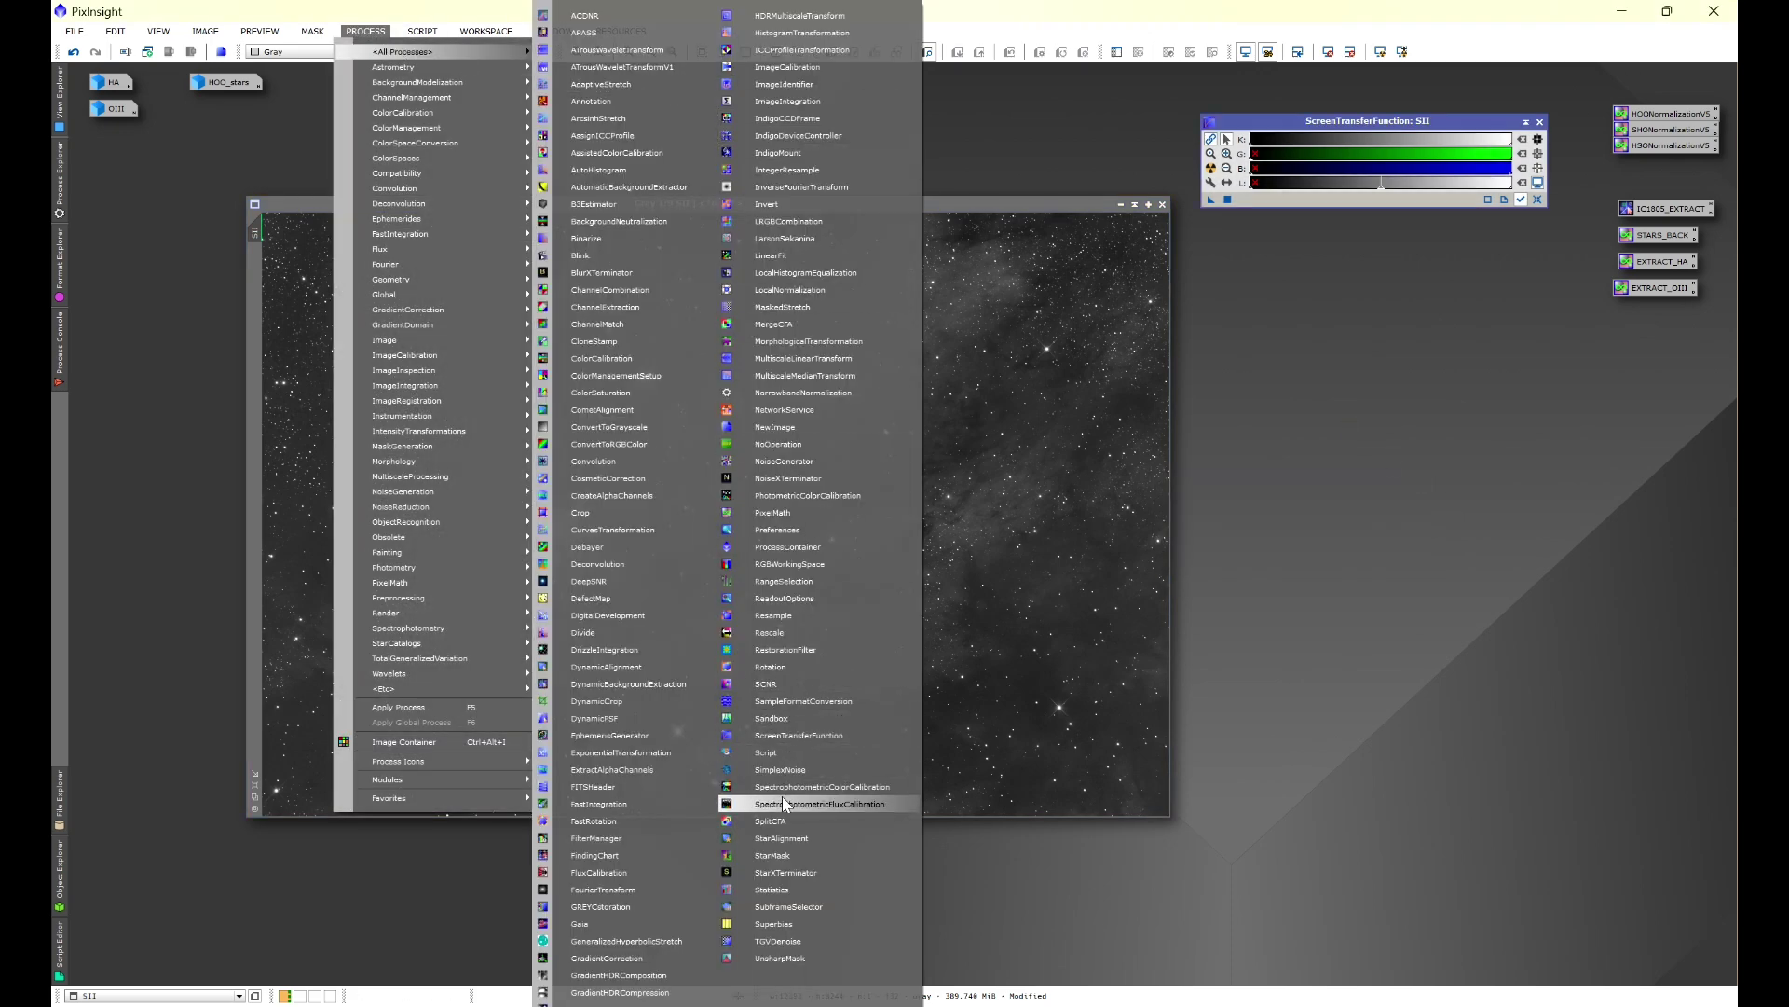
left_click(787, 873)
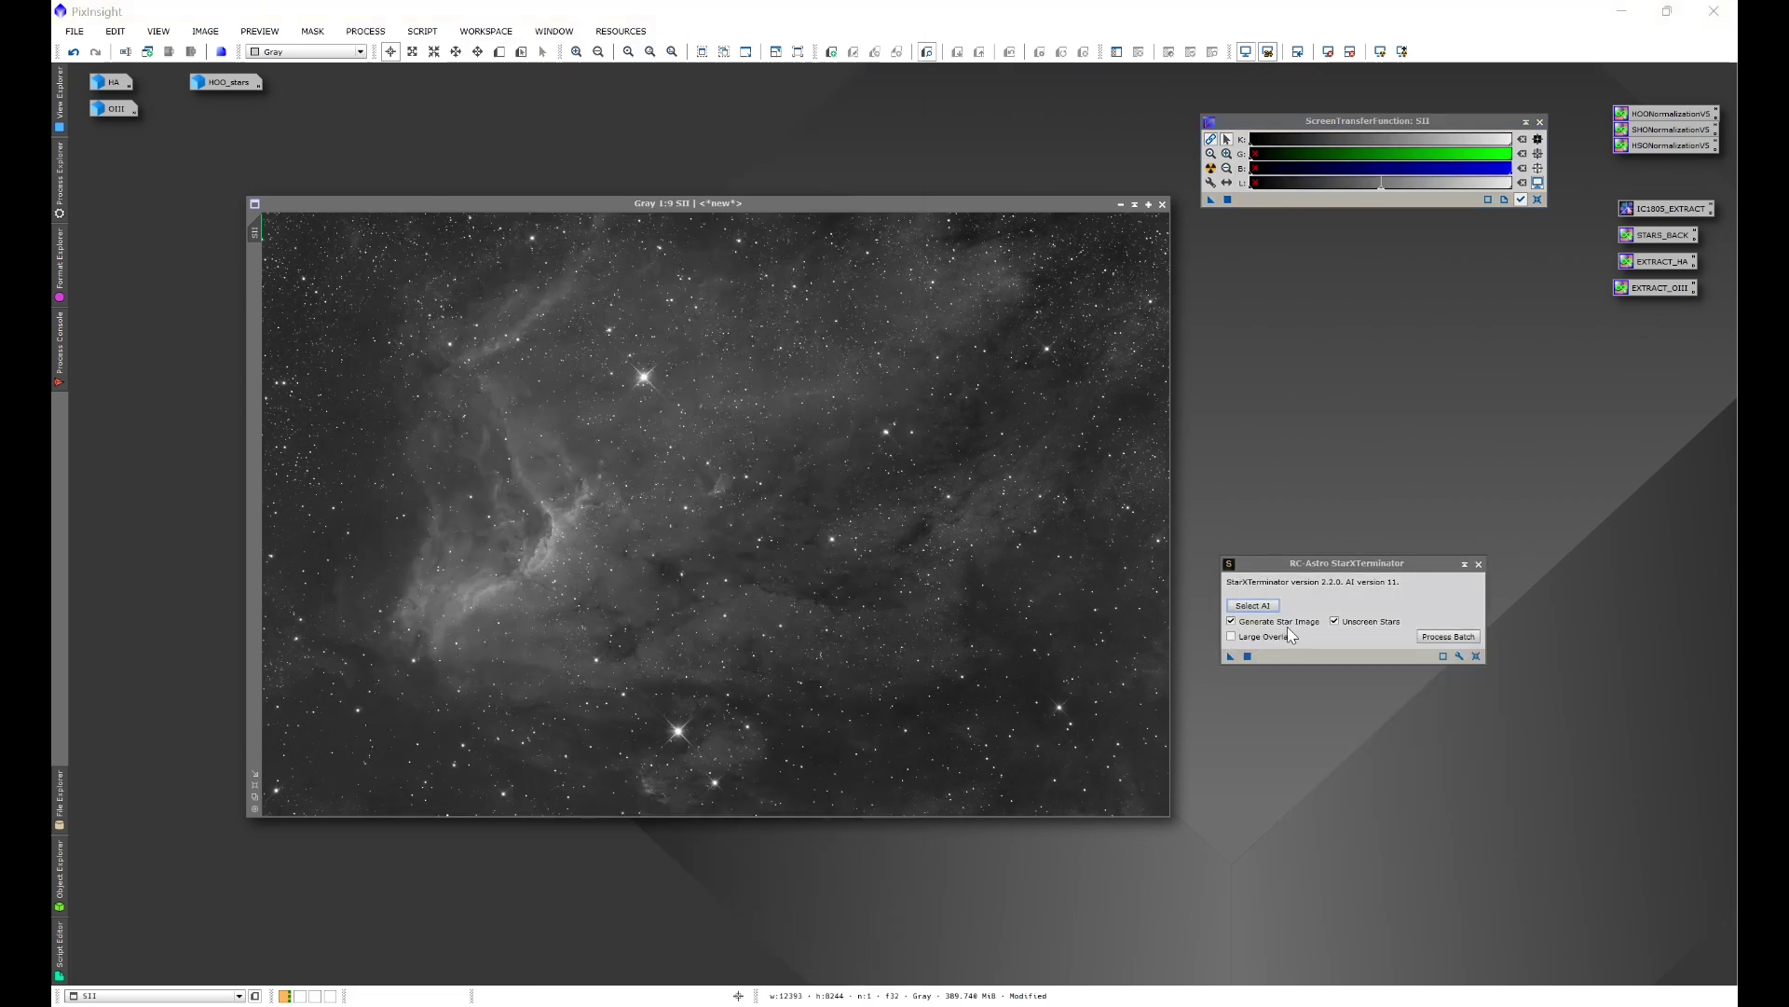
left_click_drag(1230, 655, 957, 571)
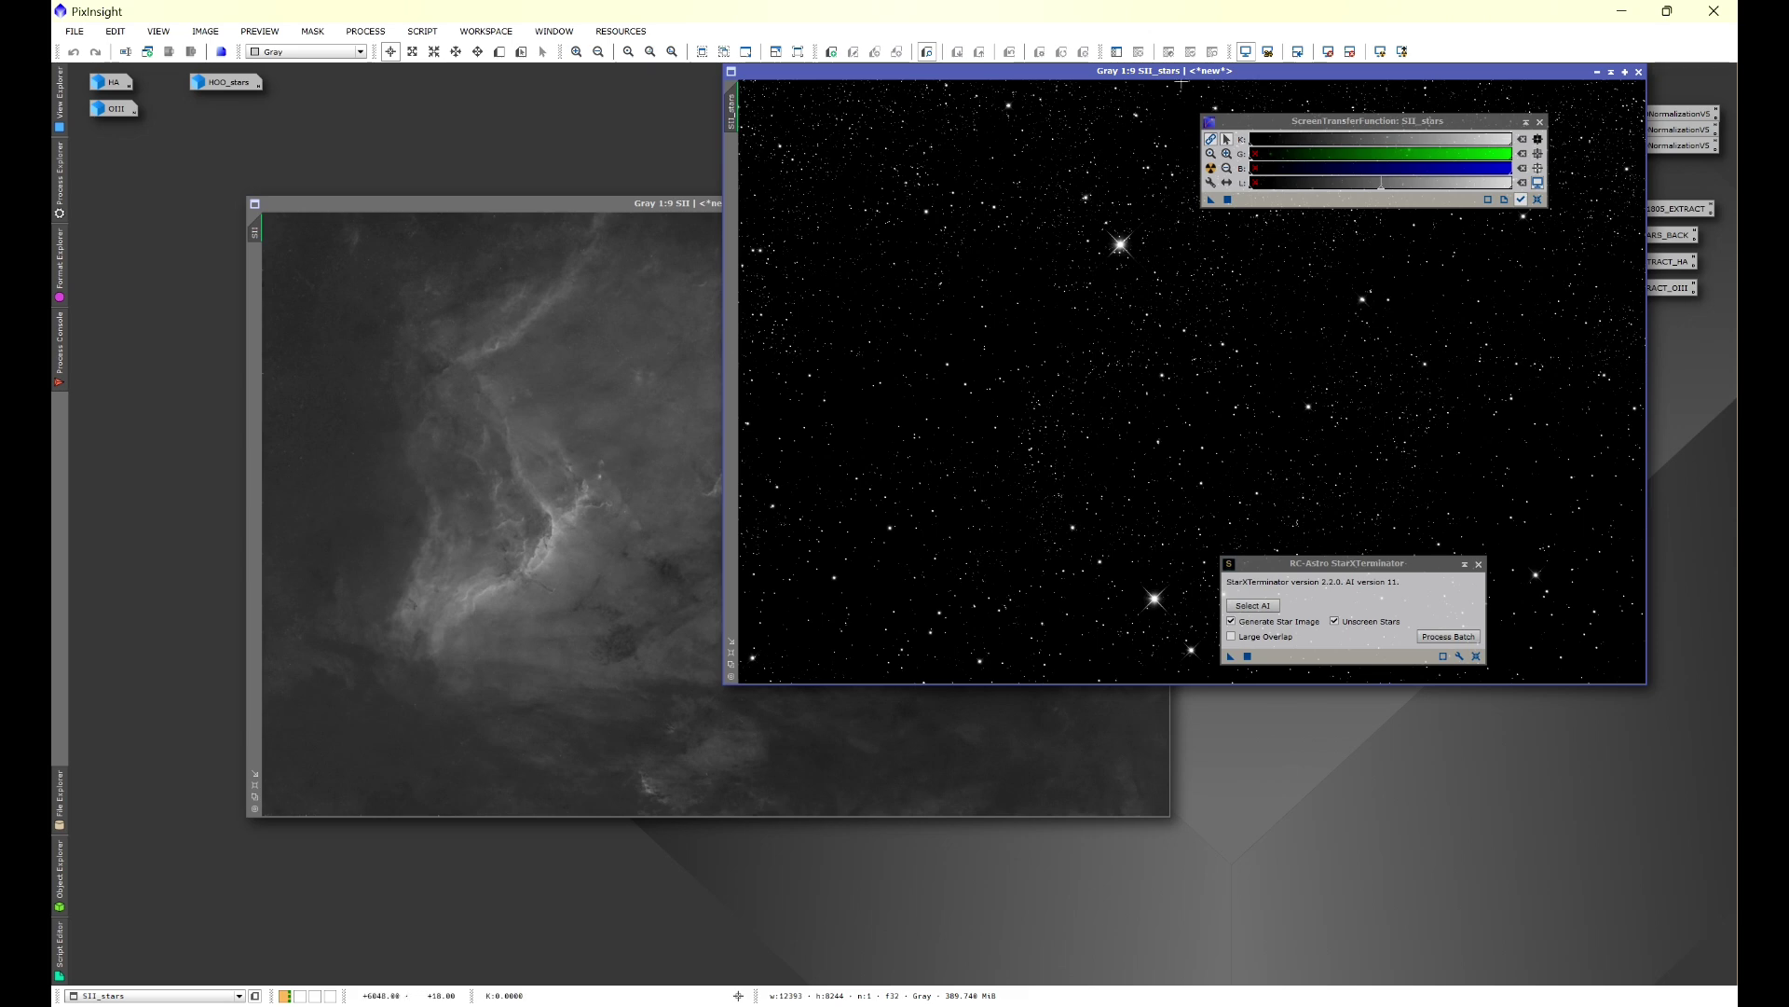
left_click_drag(1182, 71, 765, 252)
left_click(1180, 252)
left_click_drag(800, 564, 336, 147)
left_click(1141, 205)
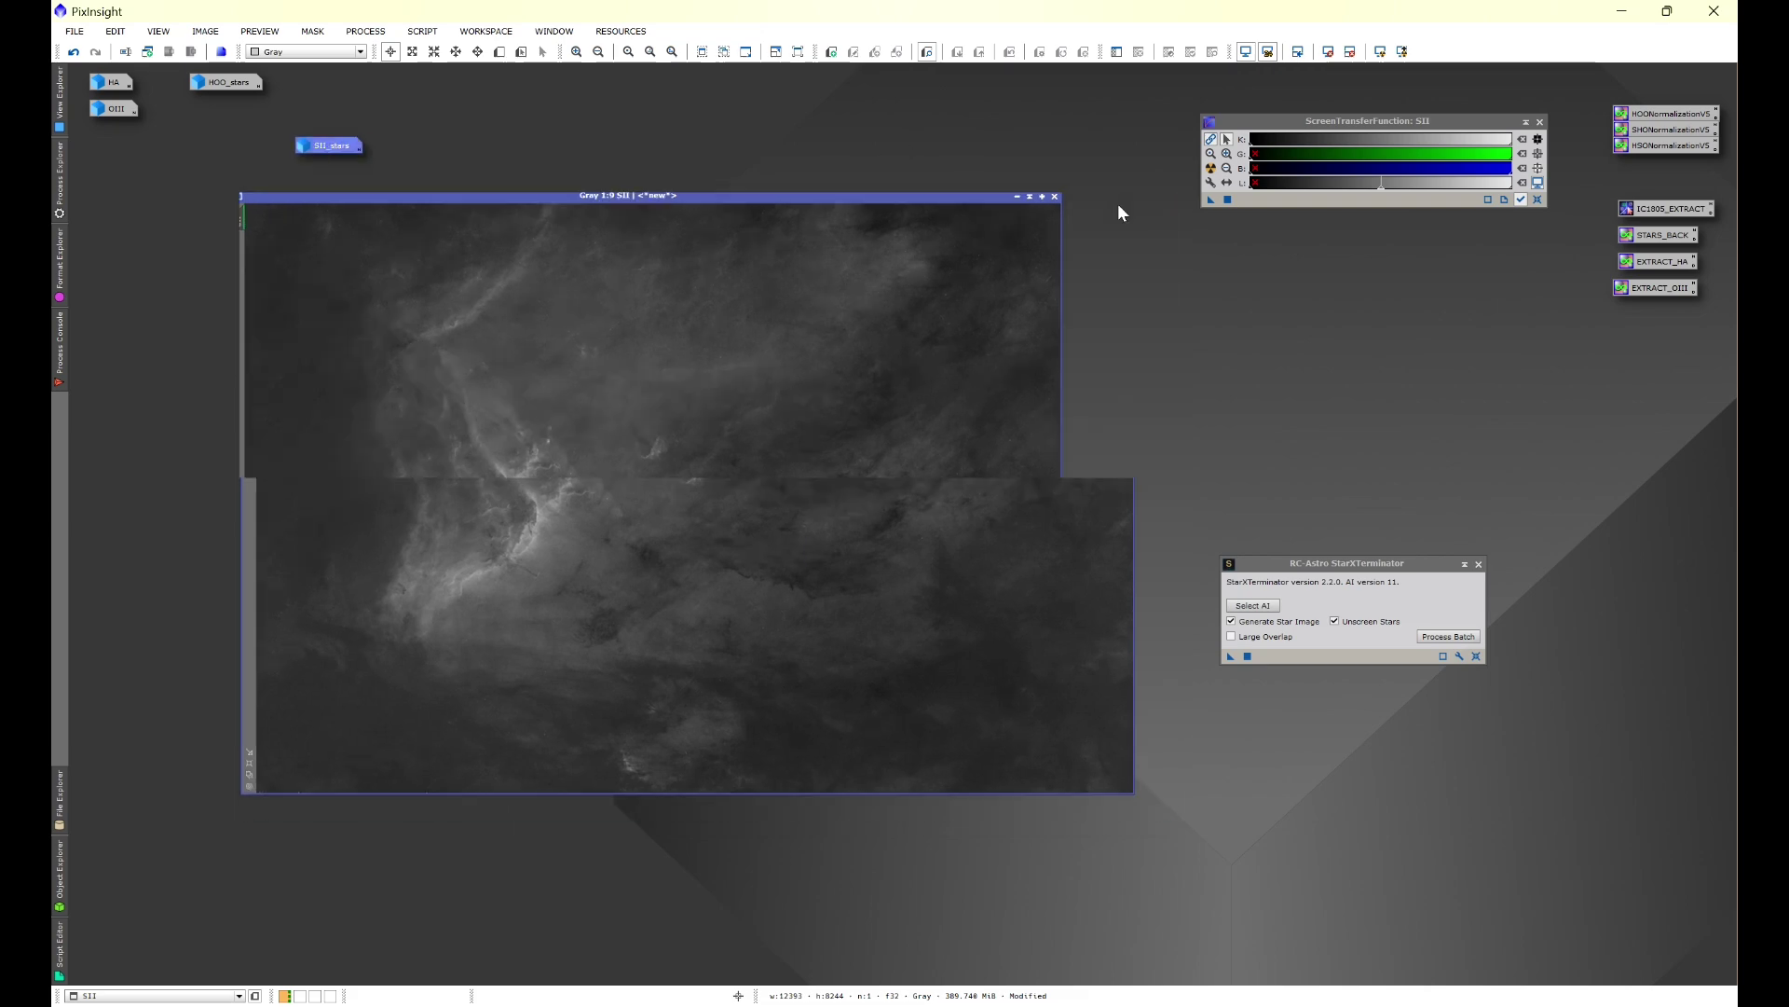
Remove stars from OIII and HA, iconize HA and HA_stars, and close StarXTerminator
double_click(114, 108)
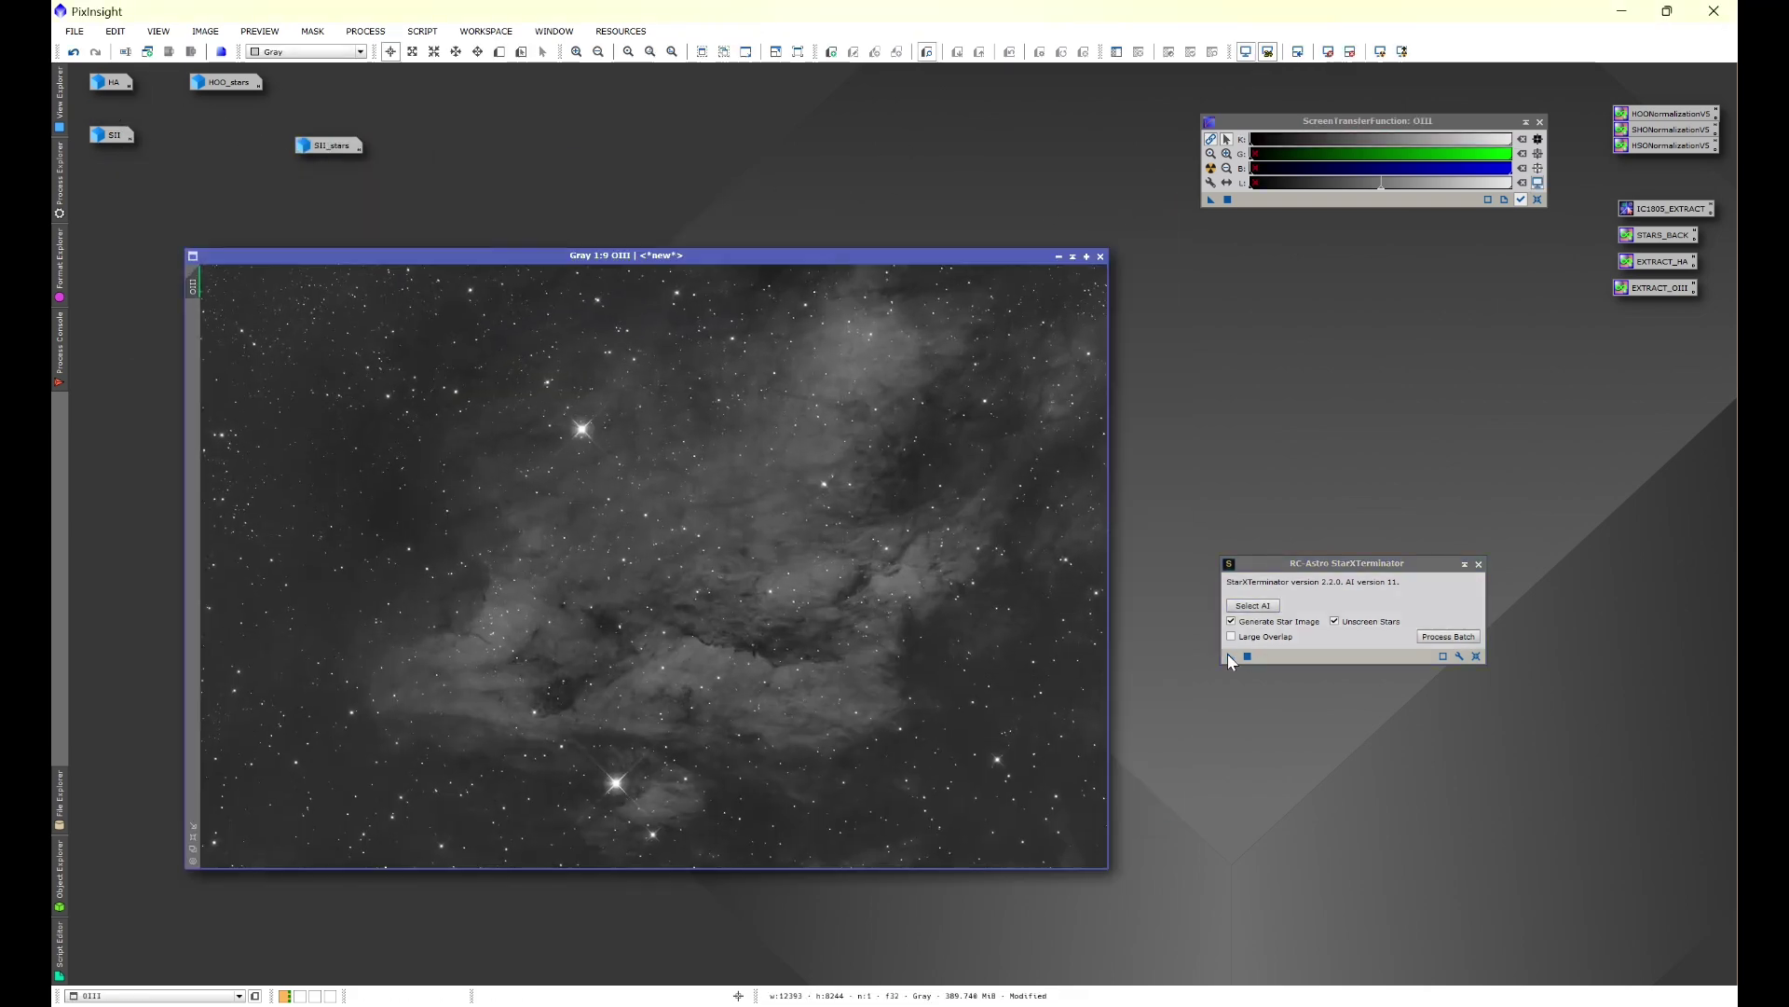
left_click_drag(1228, 656, 970, 616)
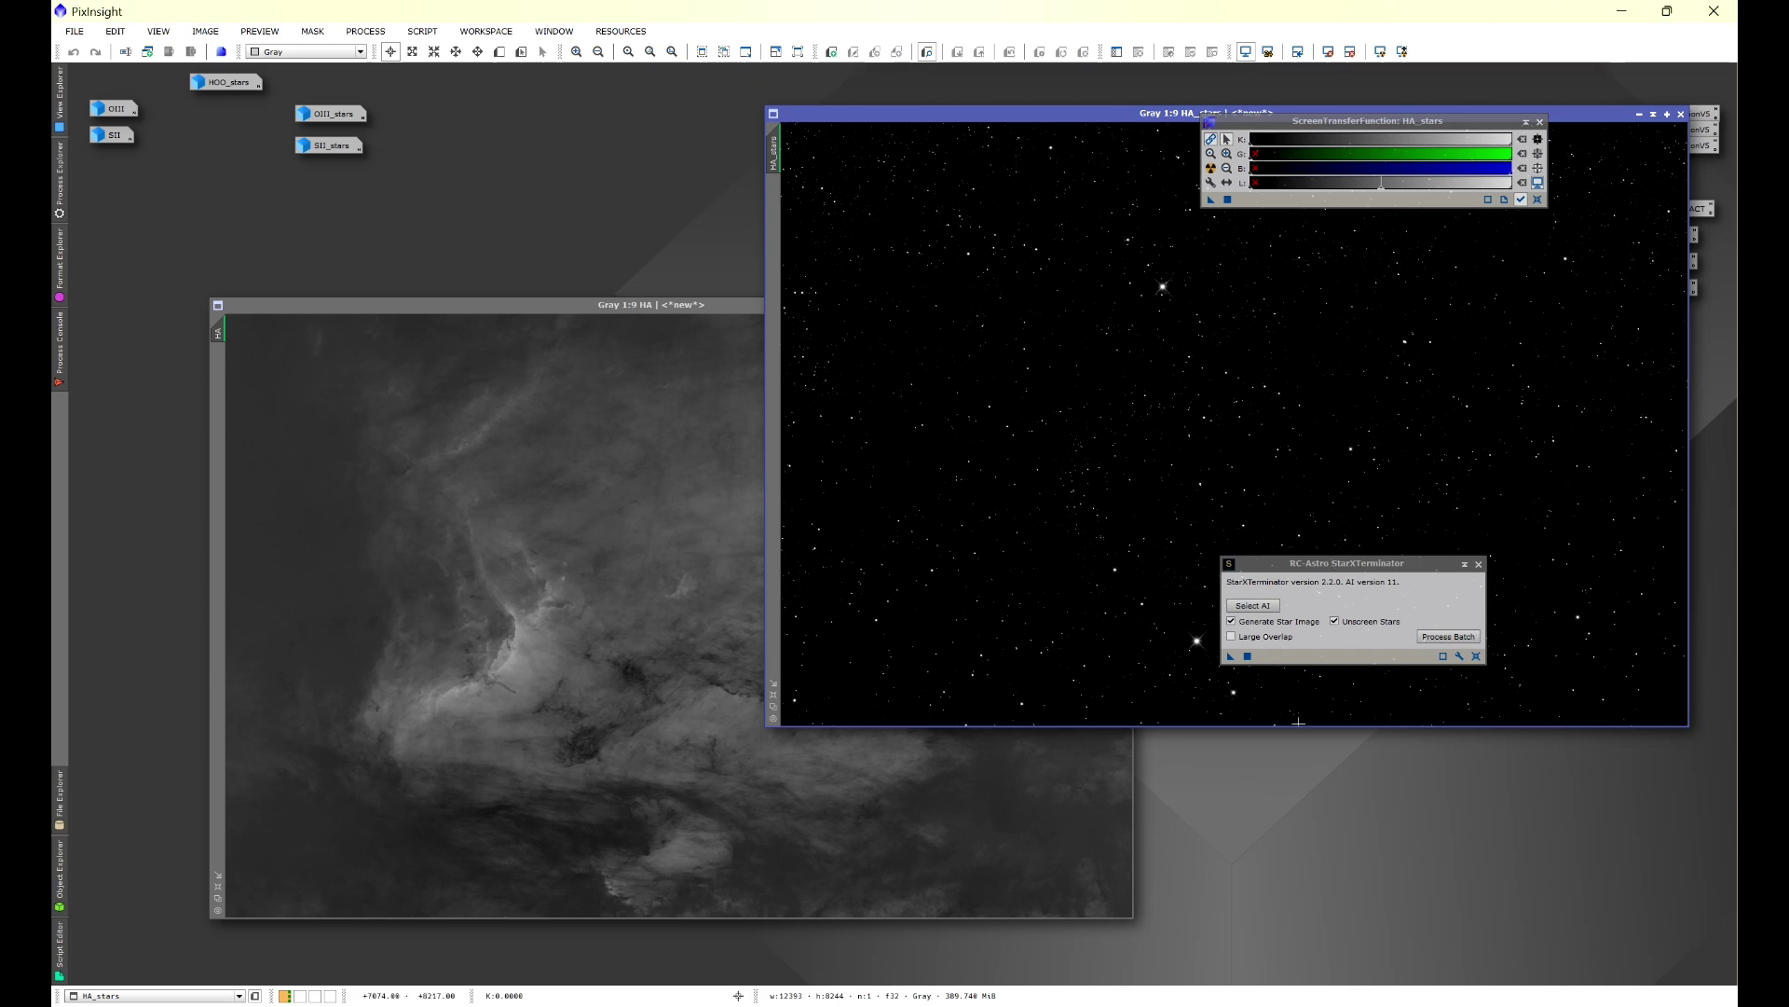
scroll(1647, 119, "down", 1)
left_click(1557, 175)
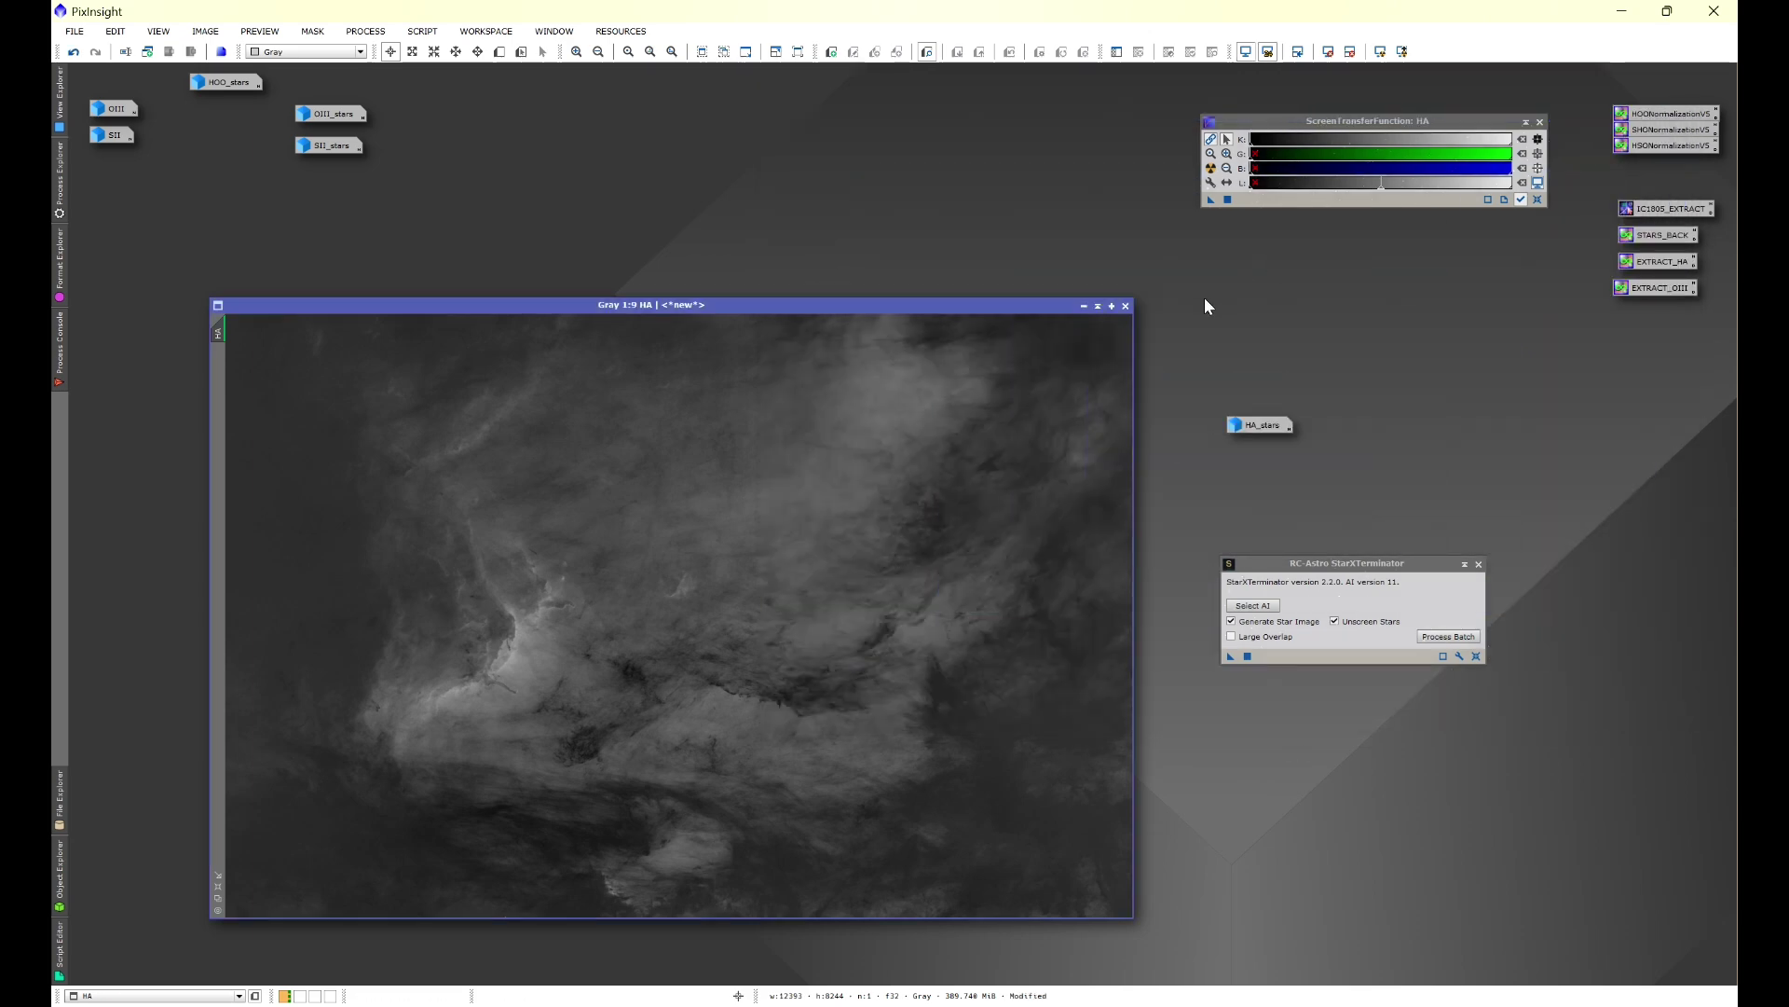
left_click(1093, 304)
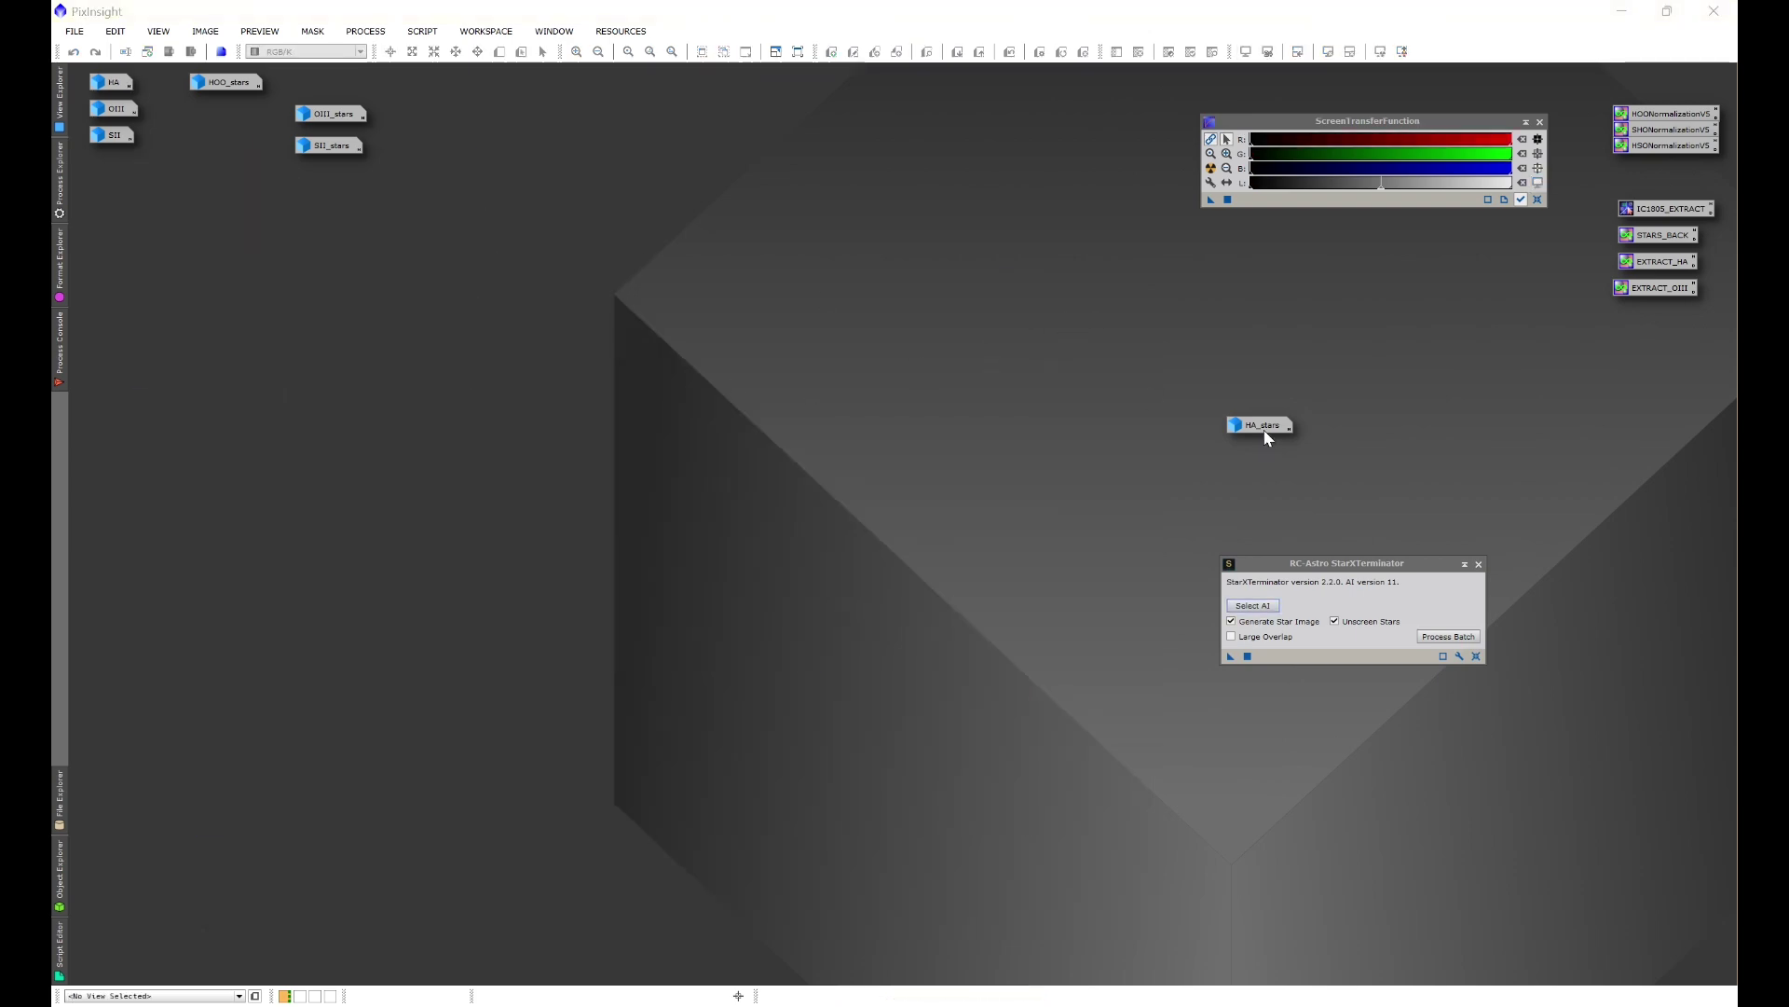
left_click_drag(1264, 429, 331, 92)
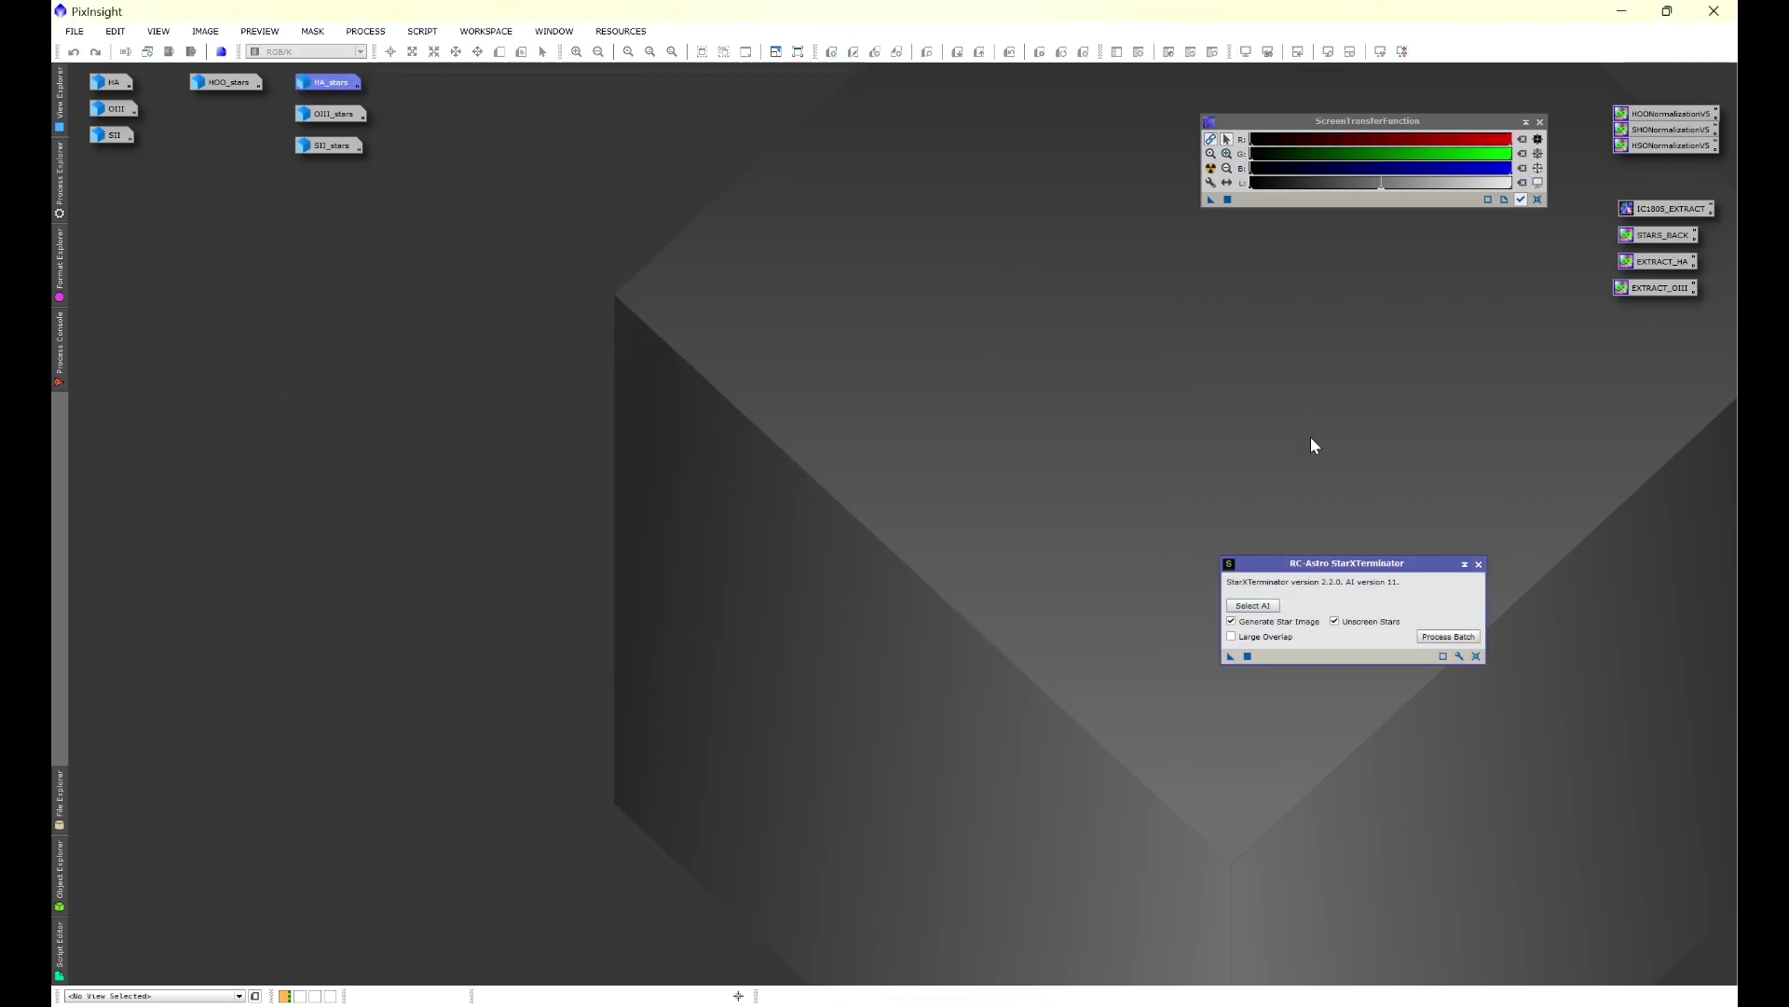
left_click(1479, 564)
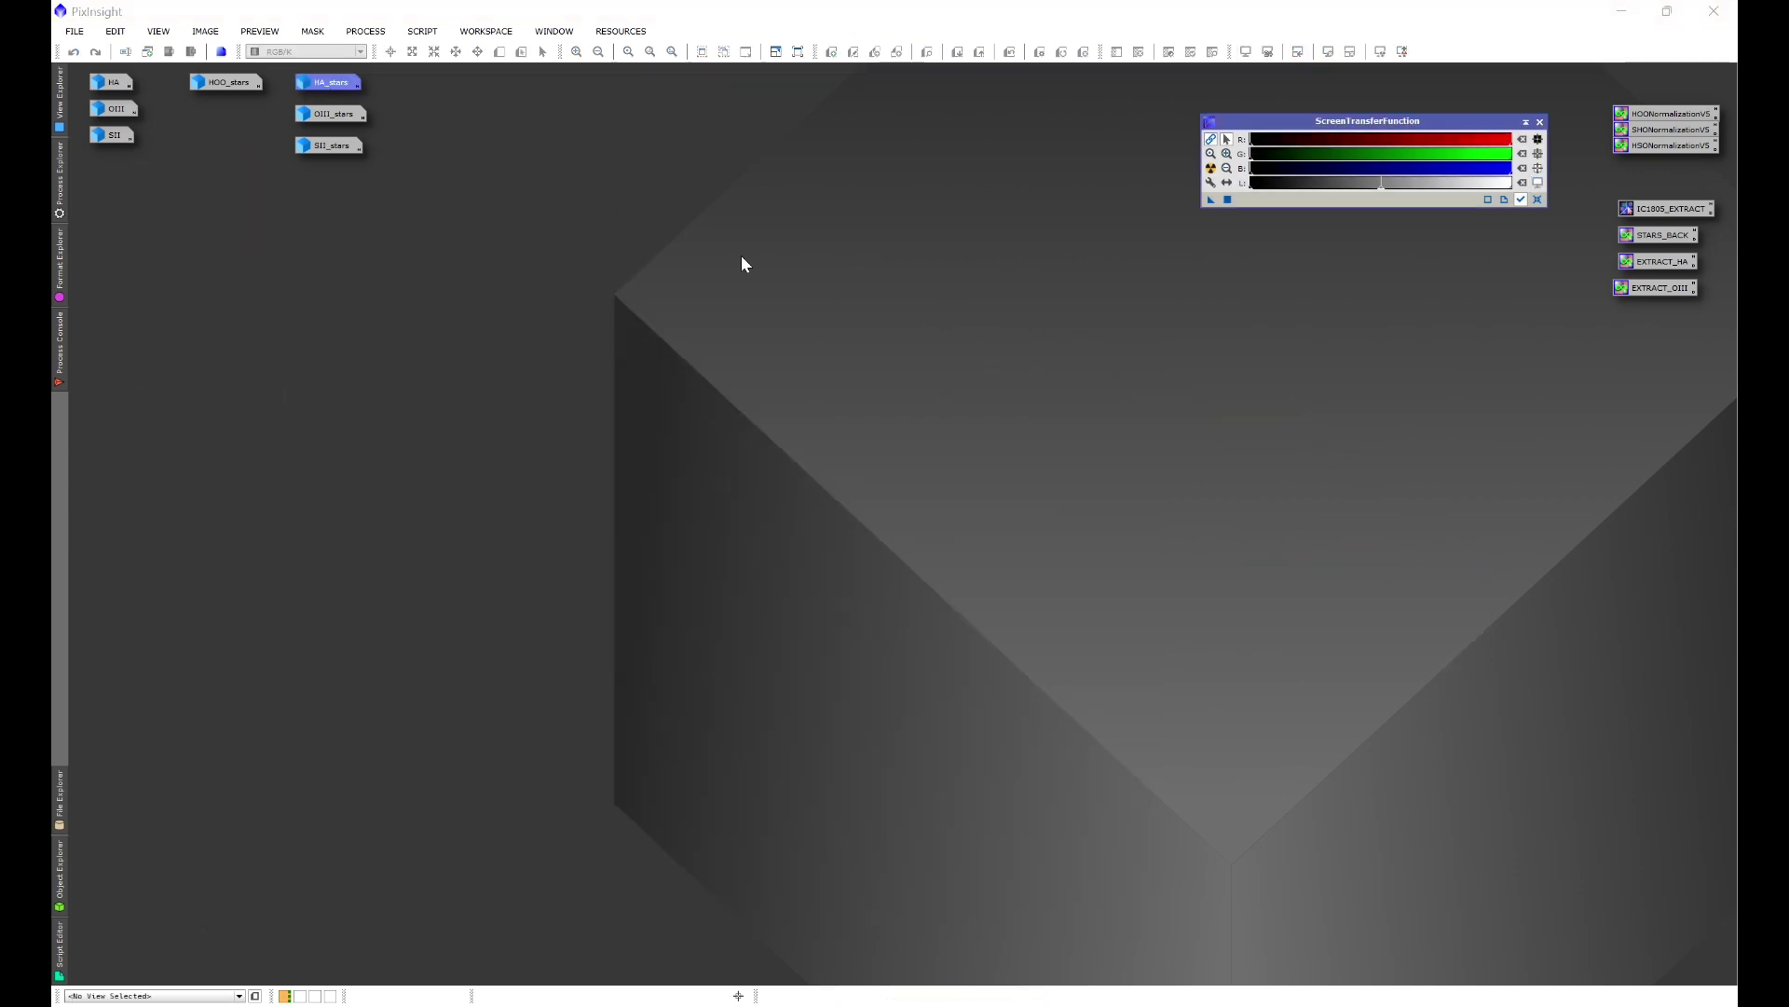
Combine HA_stars, OIII_stars and SII_stars in NB to RGB Star Combination with star stretch enabled
left_click(419, 31)
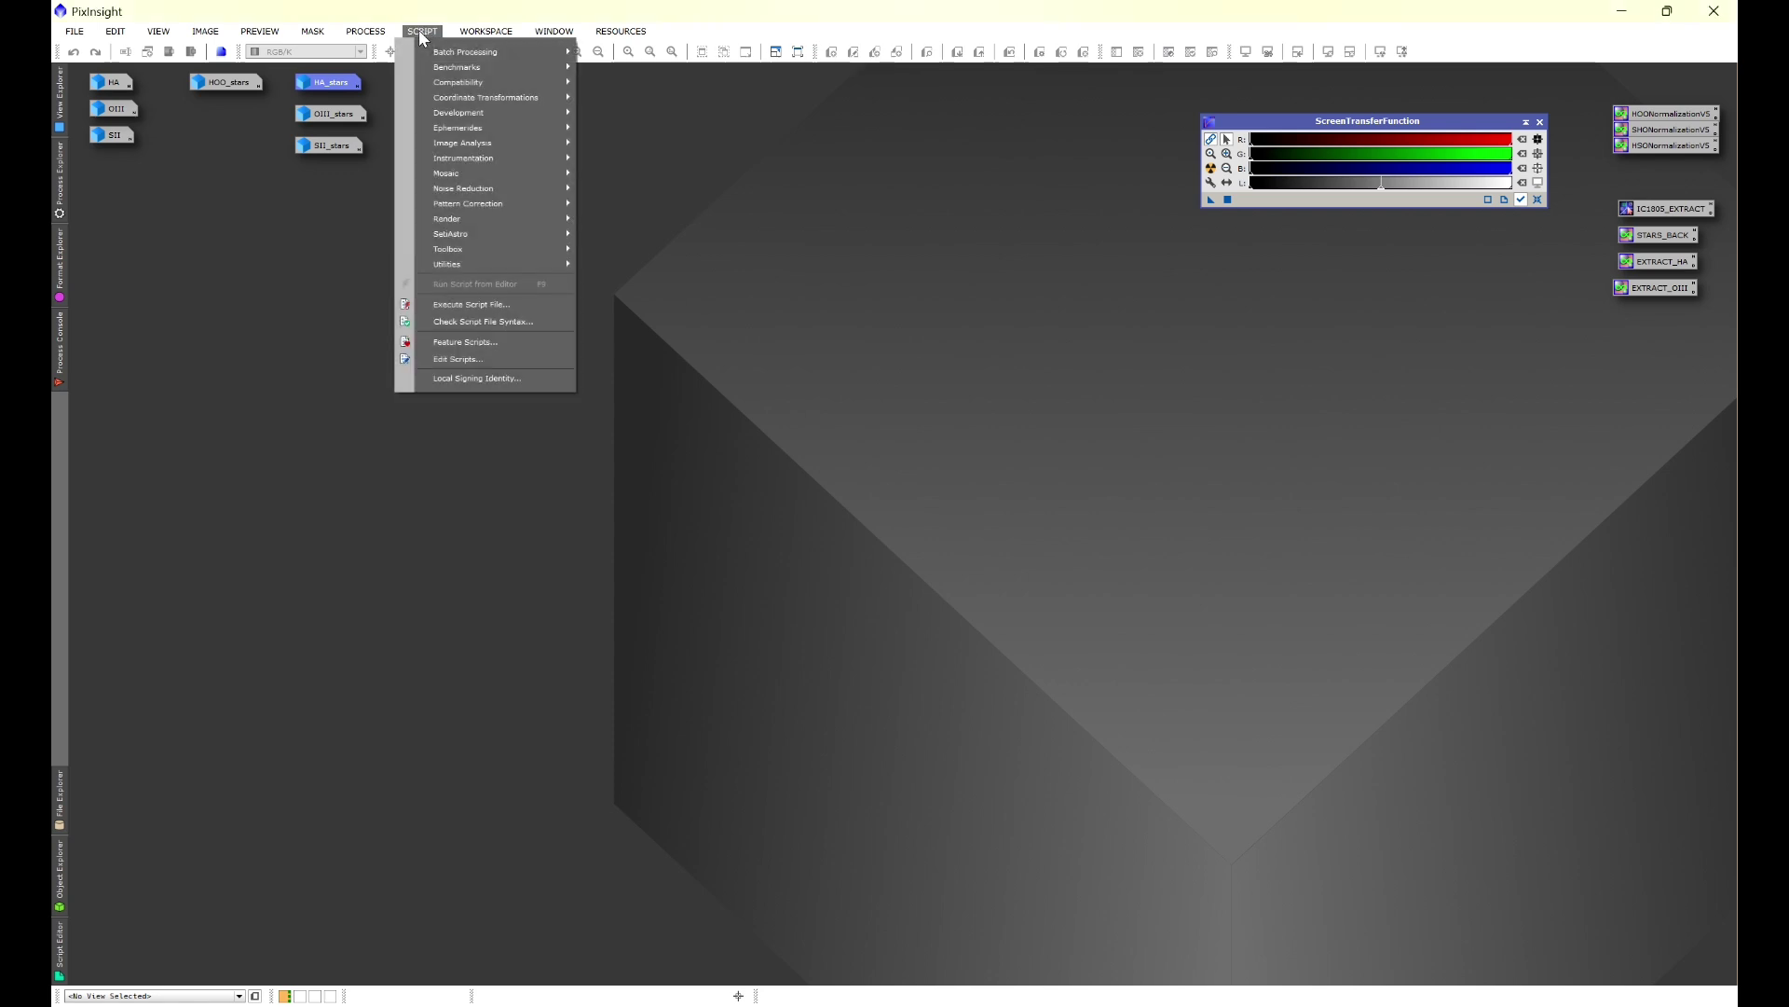
mouse_move(467, 232)
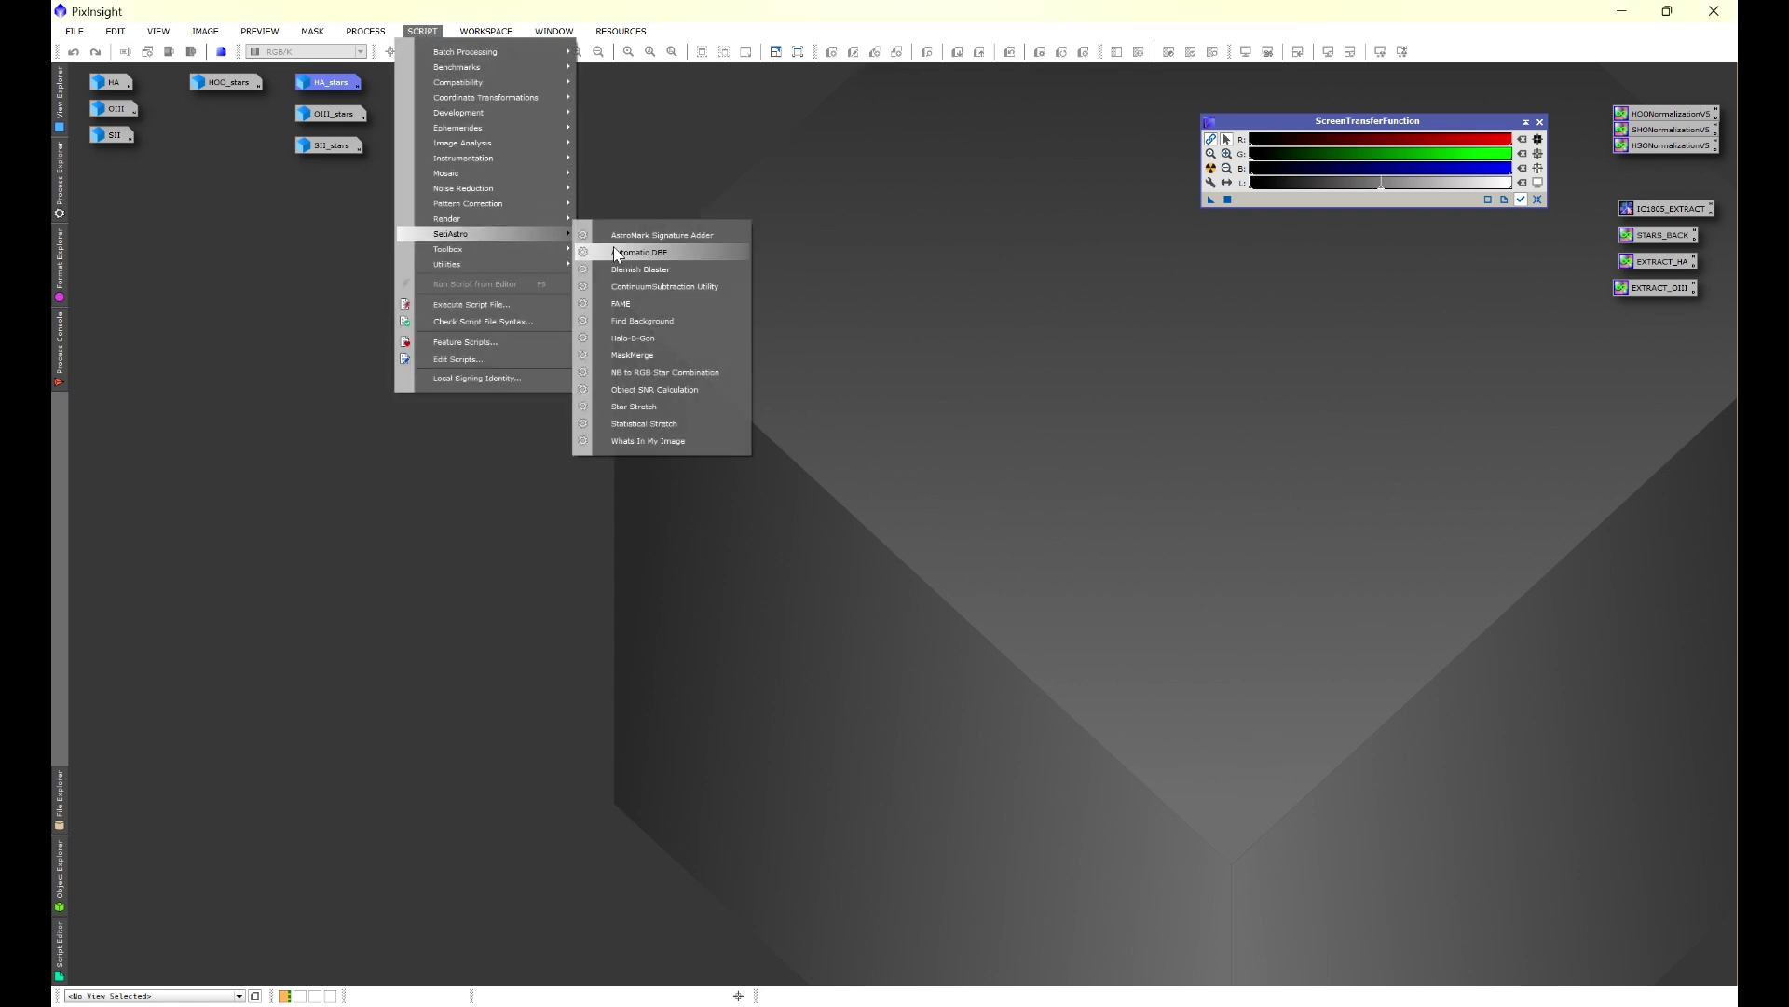
left_click(654, 372)
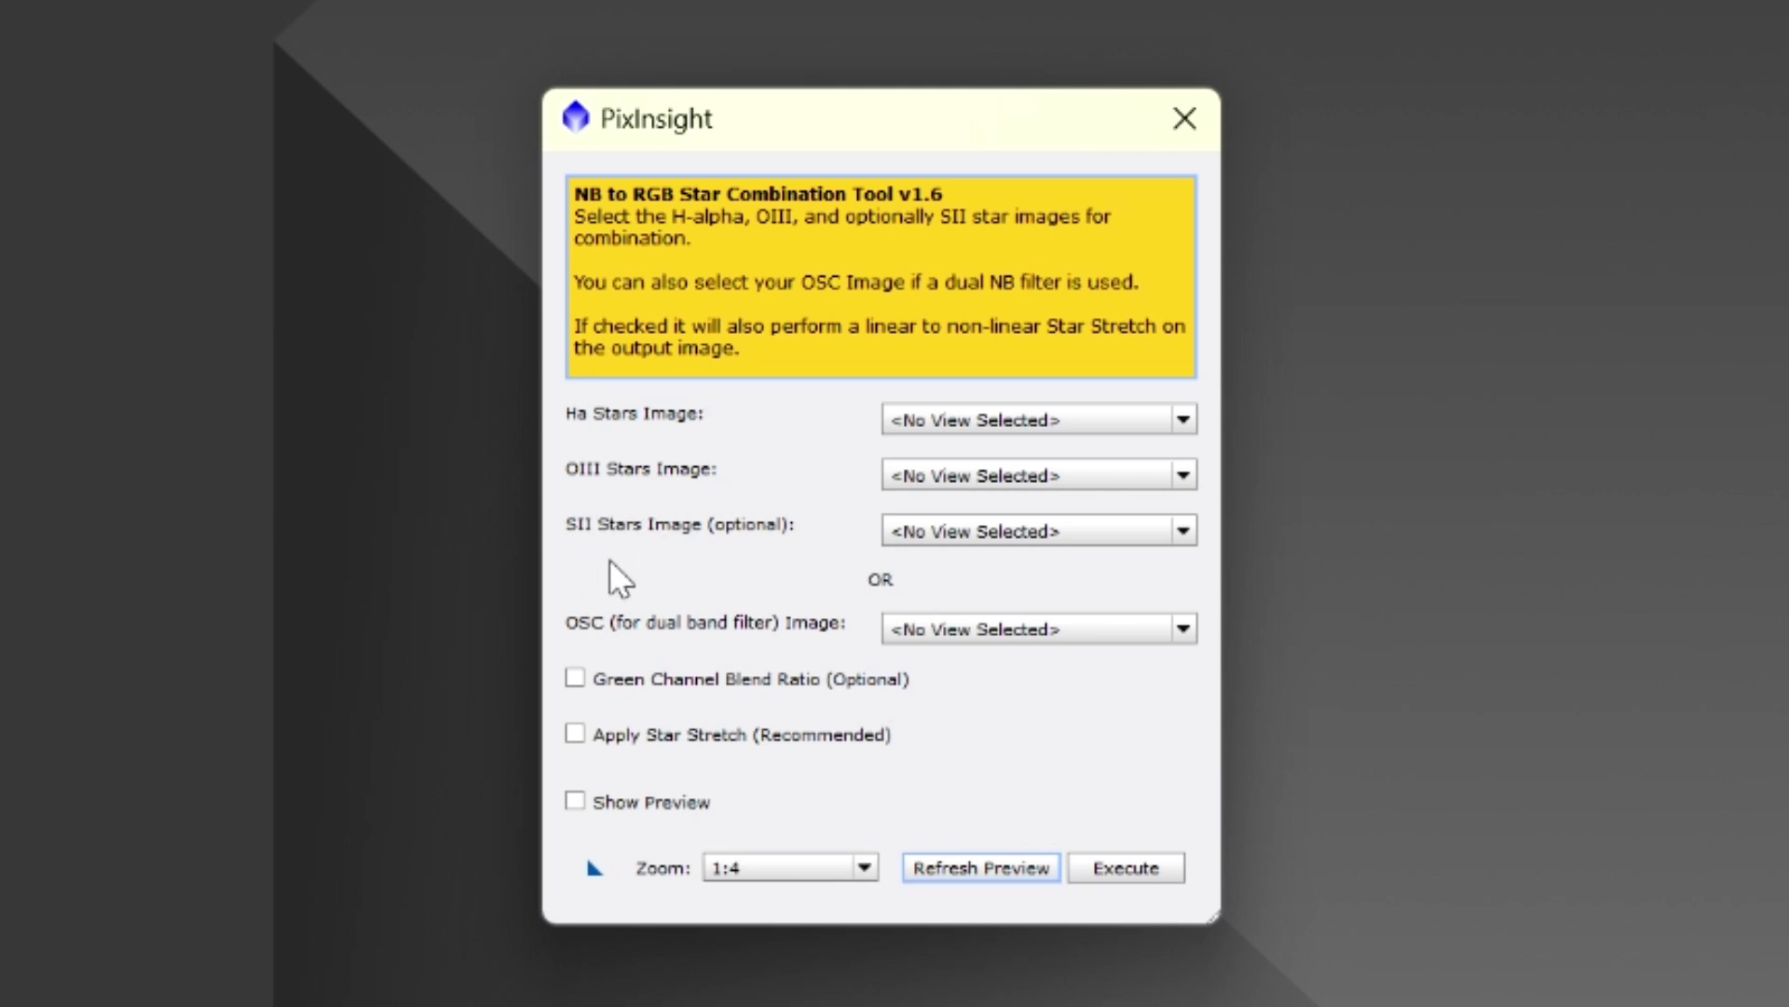
left_click(924, 419)
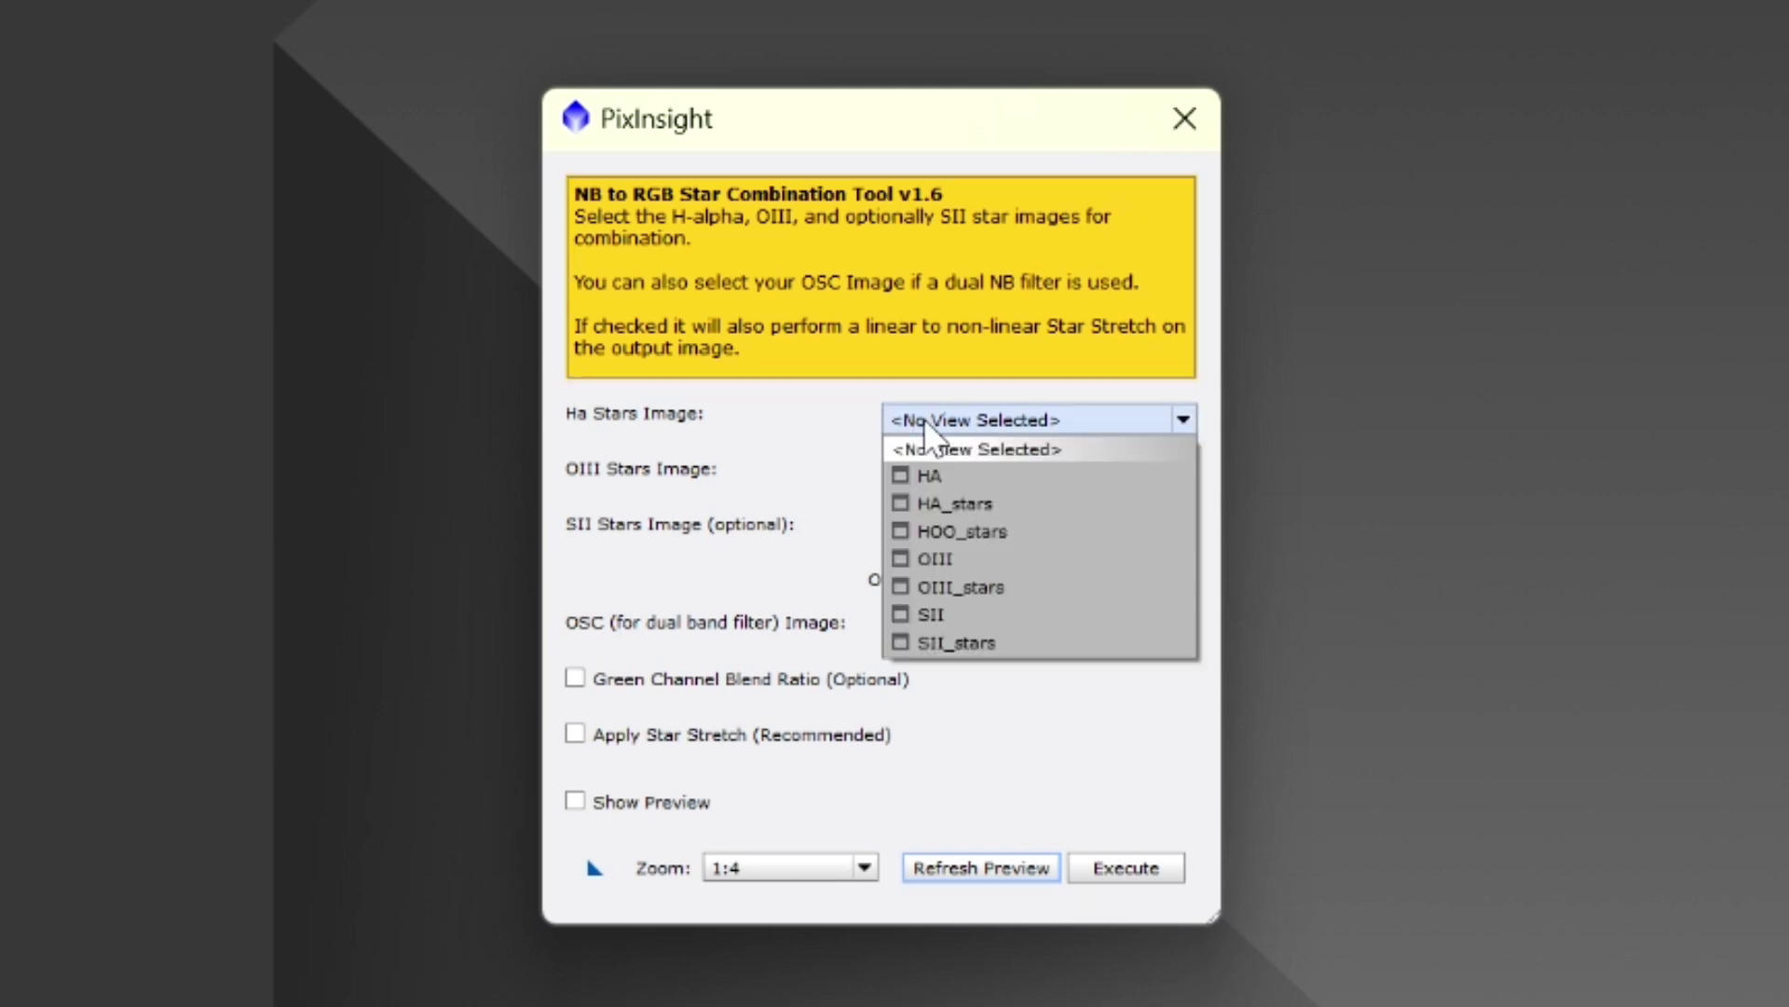
left_click(945, 502)
left_click(965, 477)
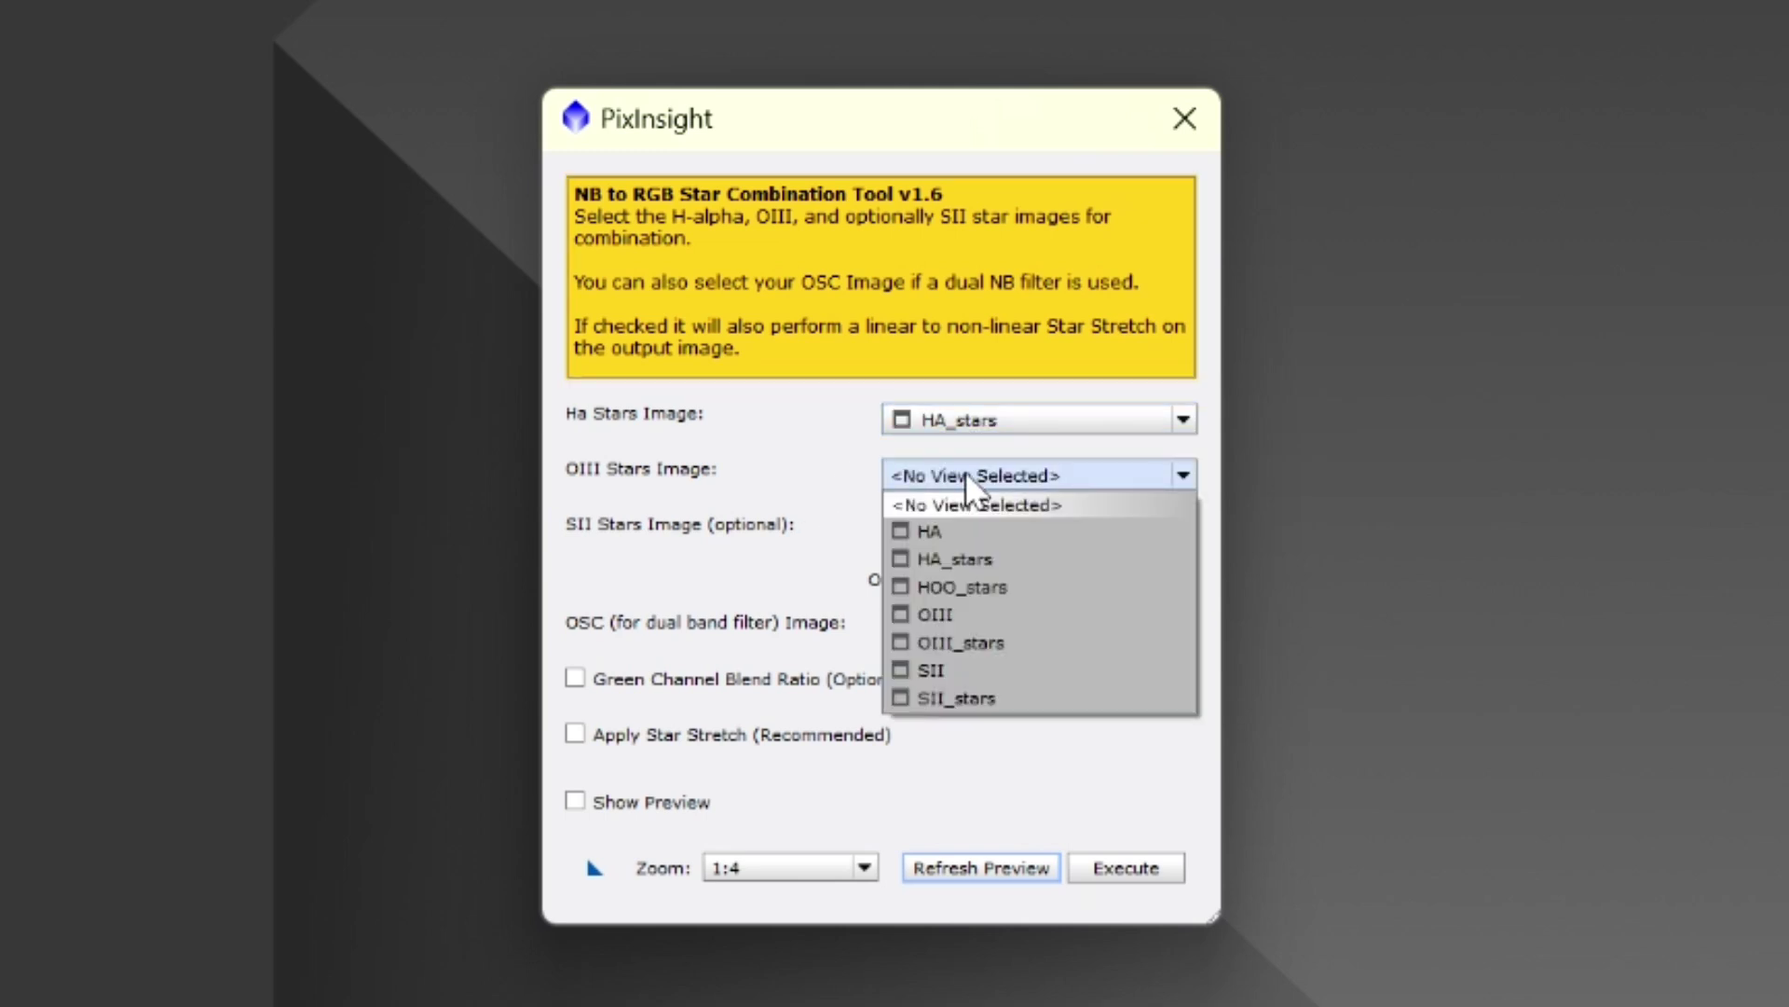
left_click(942, 645)
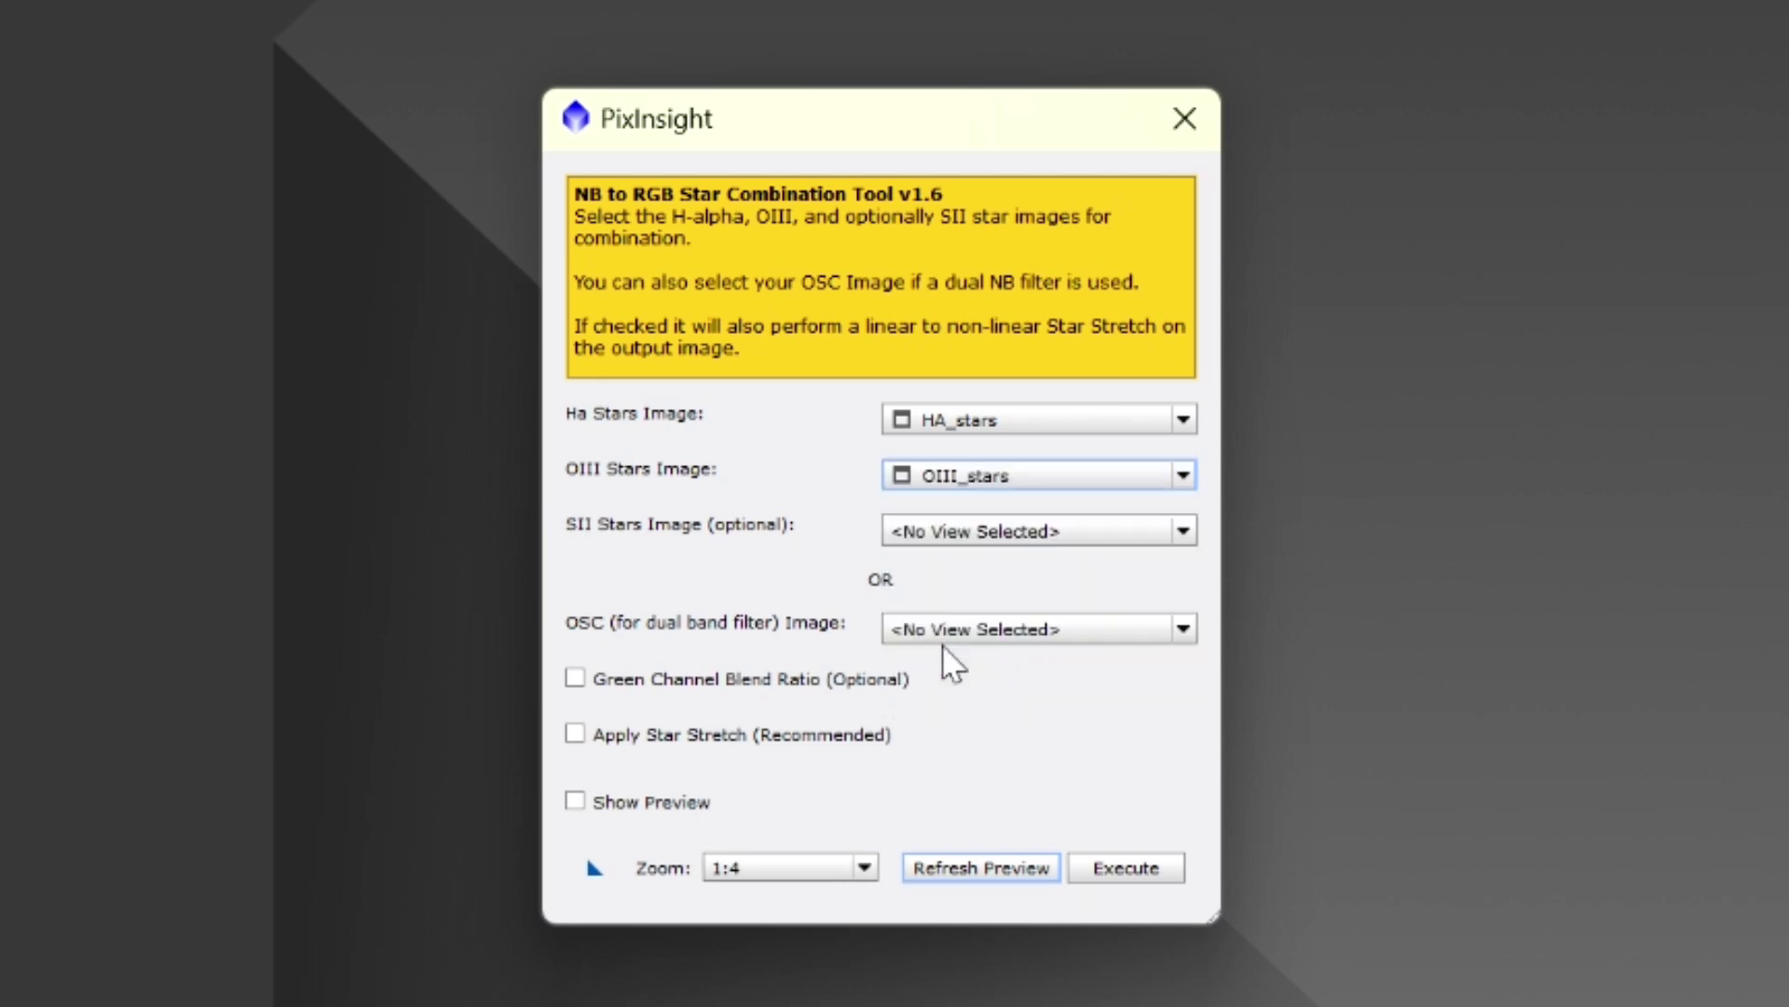
left_click(923, 535)
key("Escape")
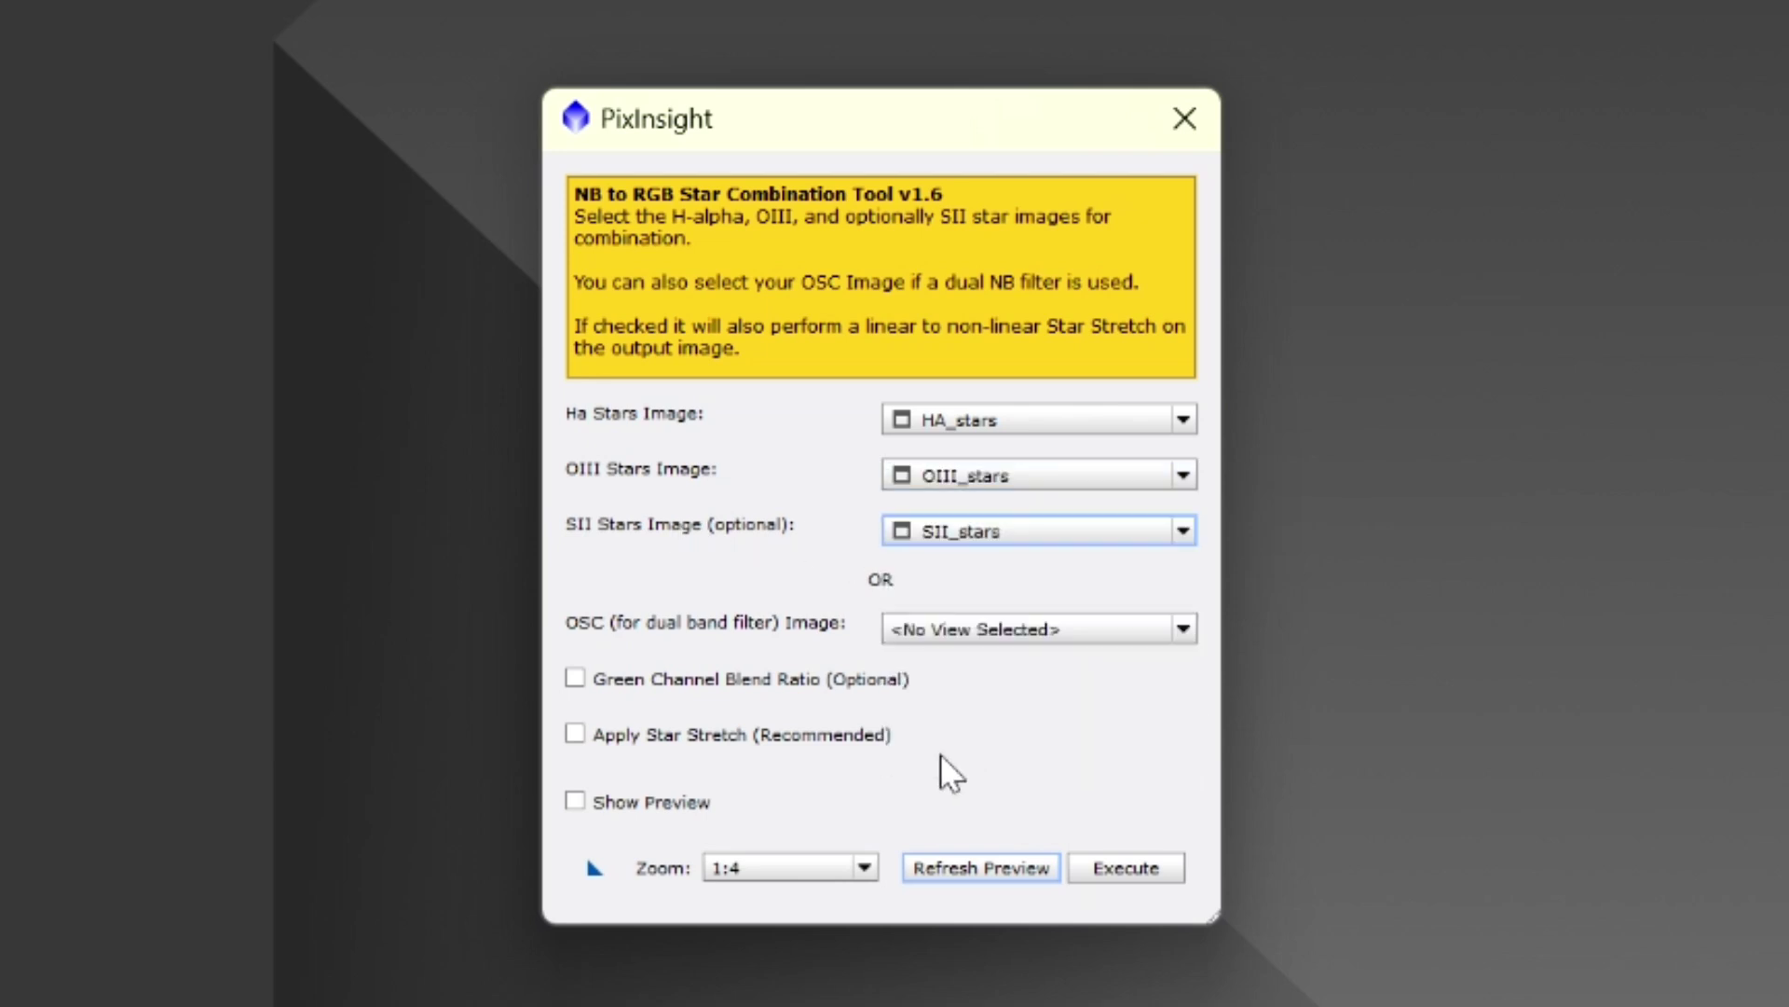
left_click(574, 733)
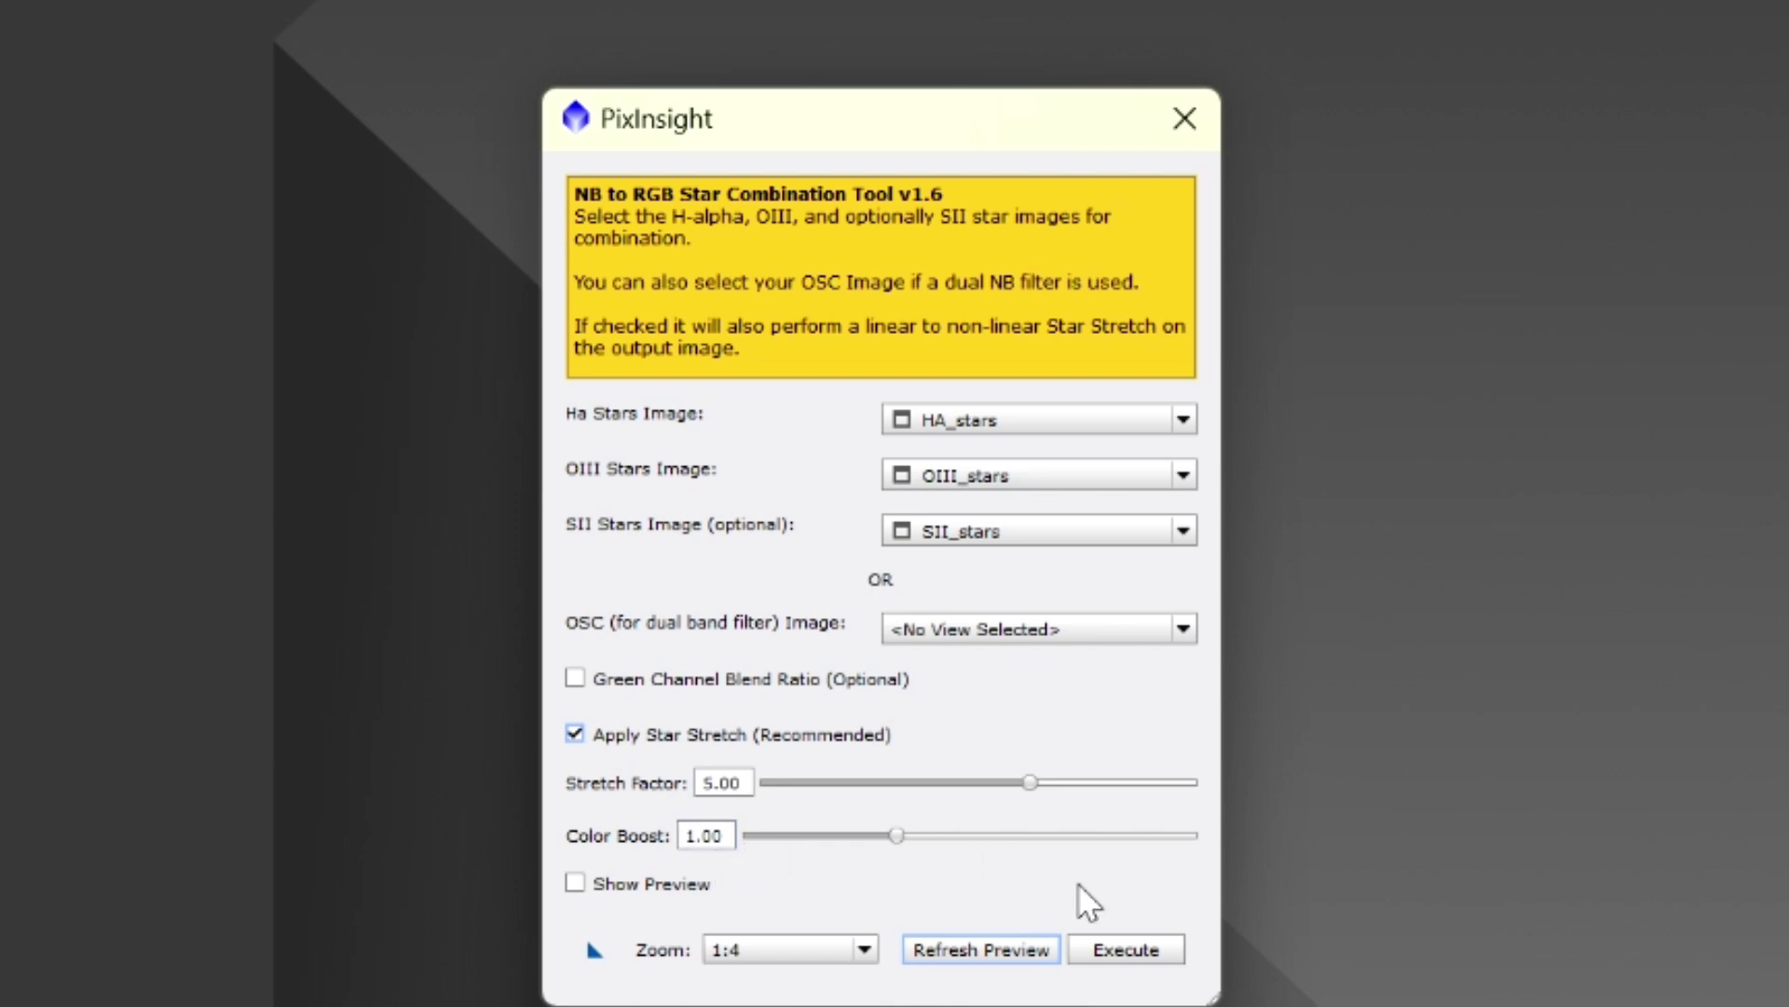
left_click(1128, 952)
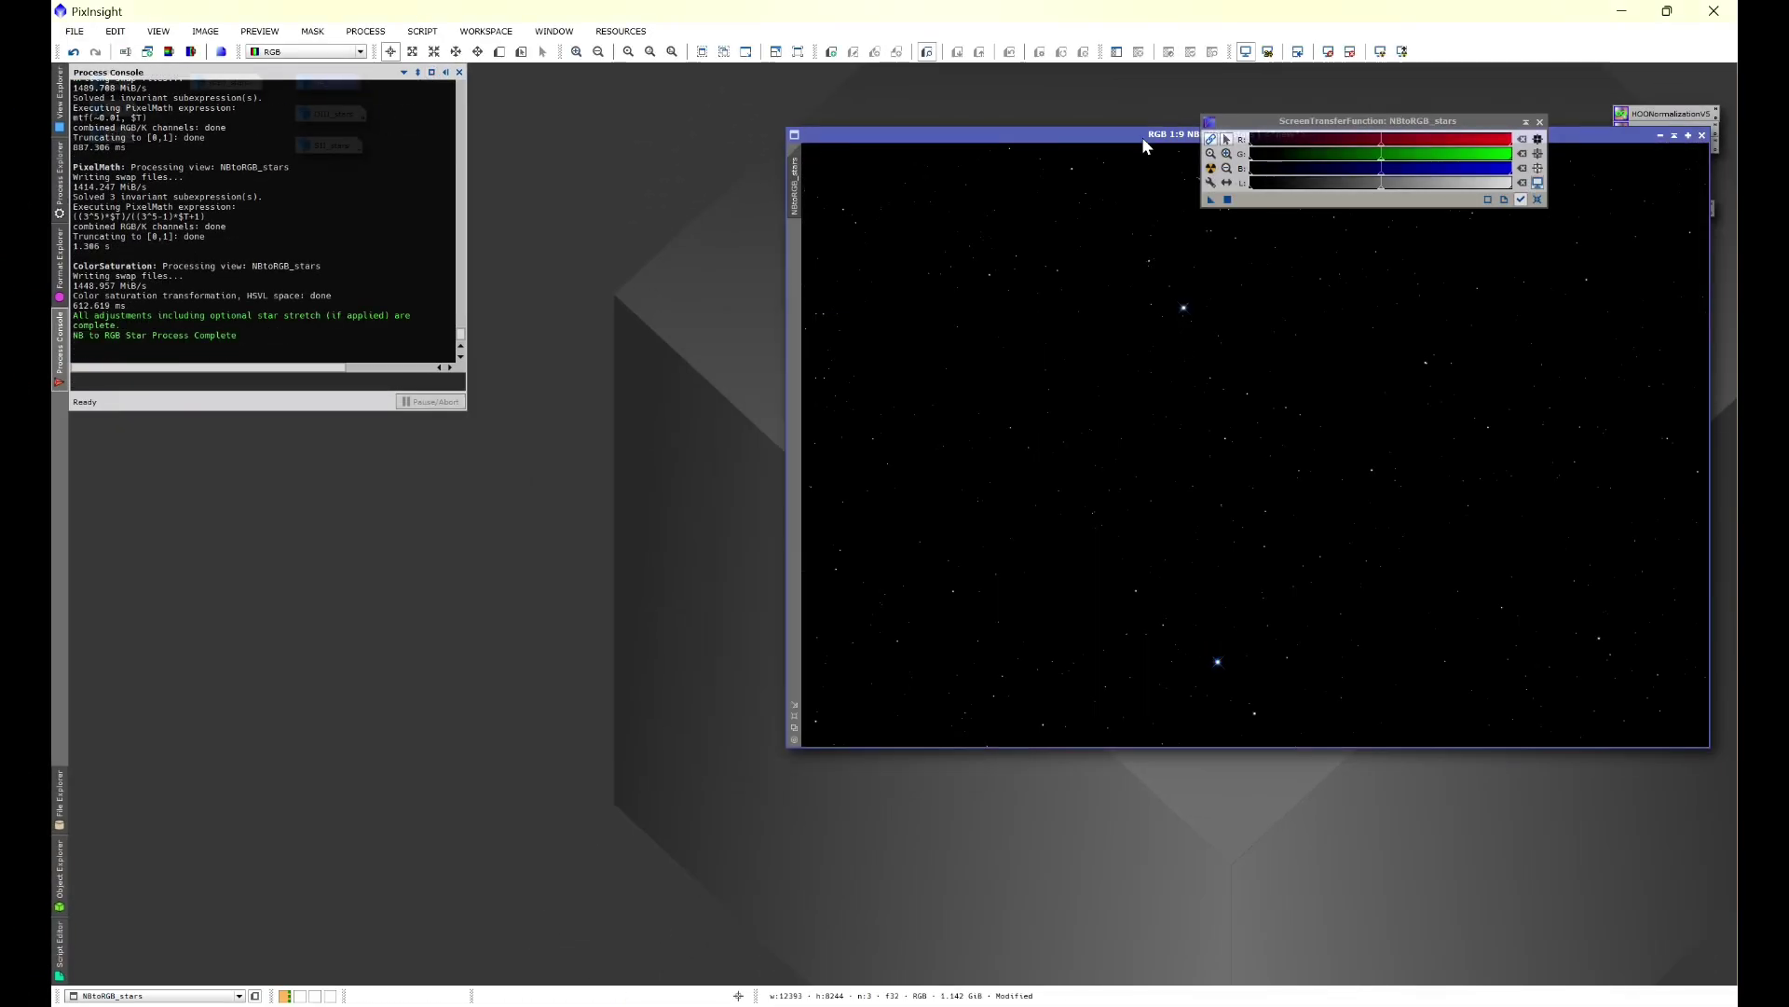
Move the new NBtoRGB_stars window to the centre of the workspace
left_click_drag(1143, 133, 681, 293)
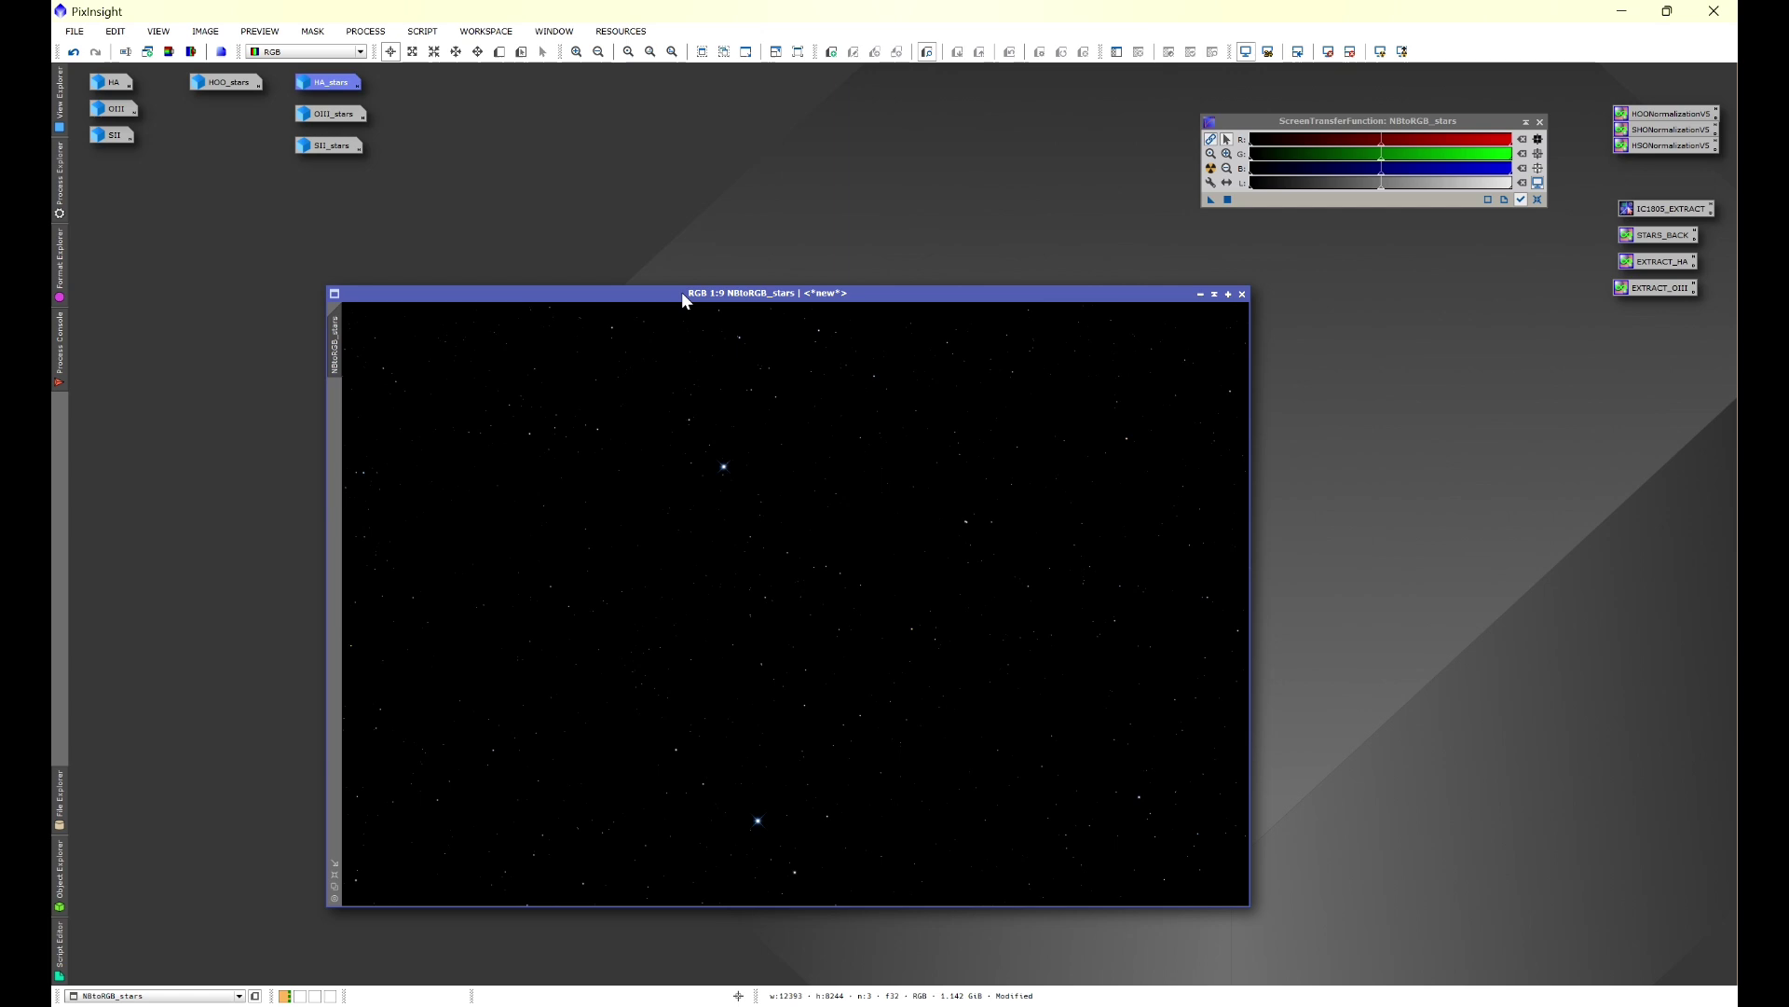